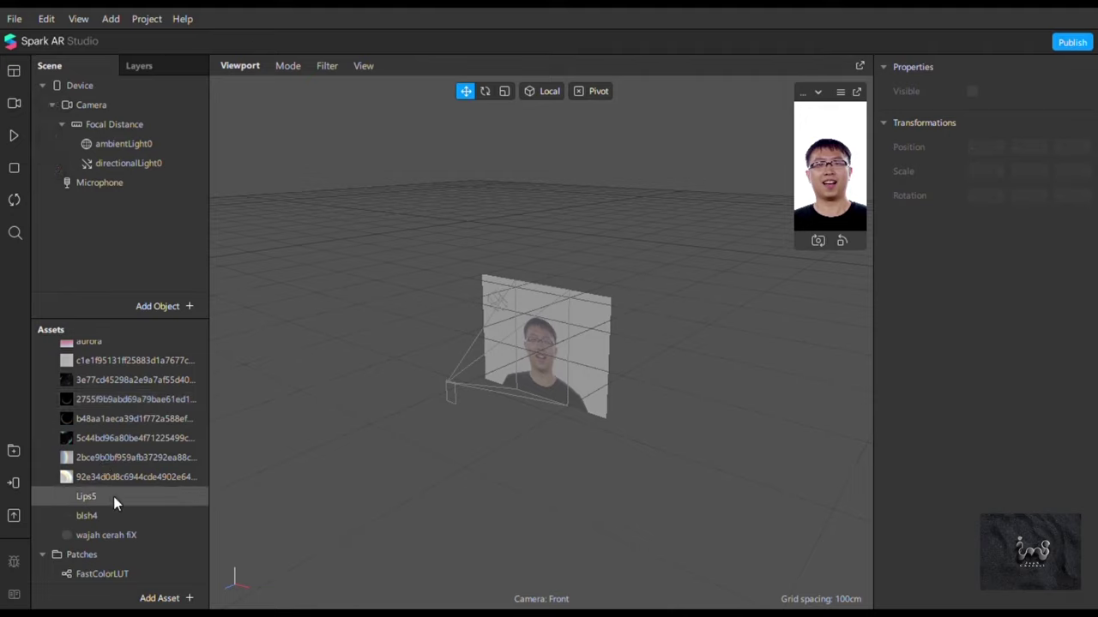
- Play the preview and enlarge the iPhone 8 simulator
{"action": "scroll", "coordinate": [114, 499], "scroll_direction": "up", "scroll_amount": 1}
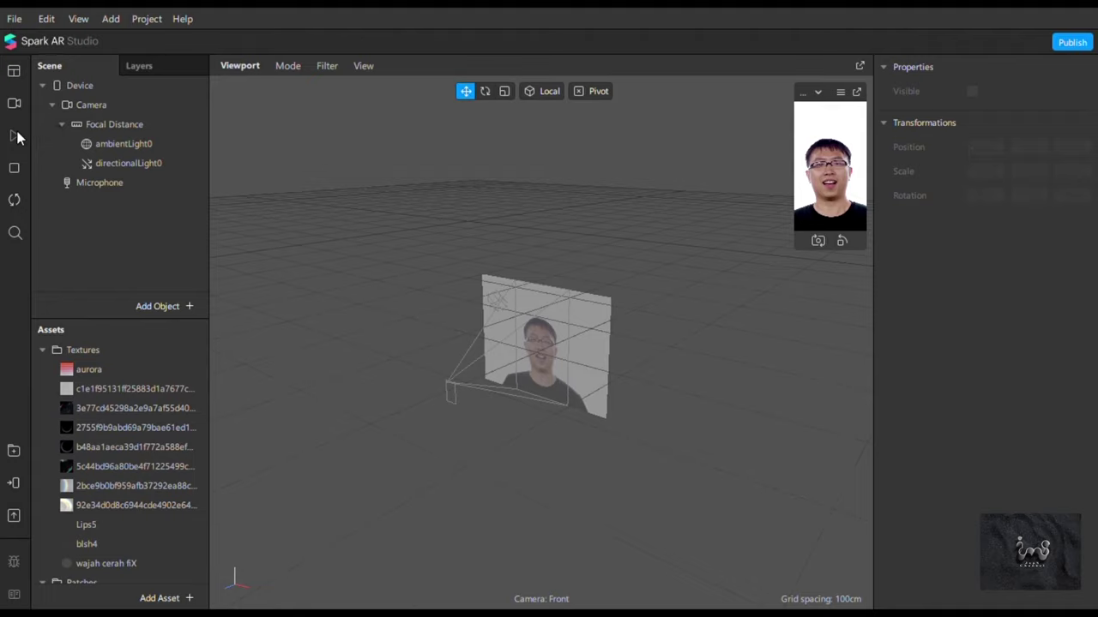
{"action": "left_click", "coordinate": [16, 136]}
{"action": "mouse_move", "coordinate": [799, 255]}
{"action": "left_mouse_down"}
{"action": "mouse_move", "coordinate": [735, 306]}
{"action": "mouse_move", "coordinate": [694, 292]}
{"action": "left_mouse_up"}
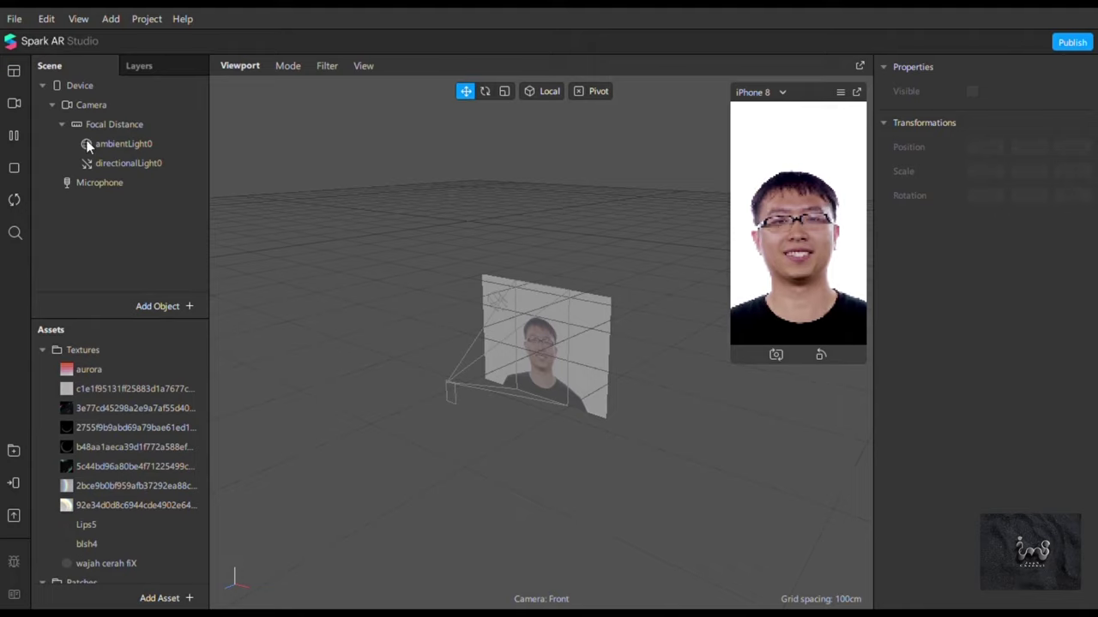
{"action": "left_click", "coordinate": [38, 121]}
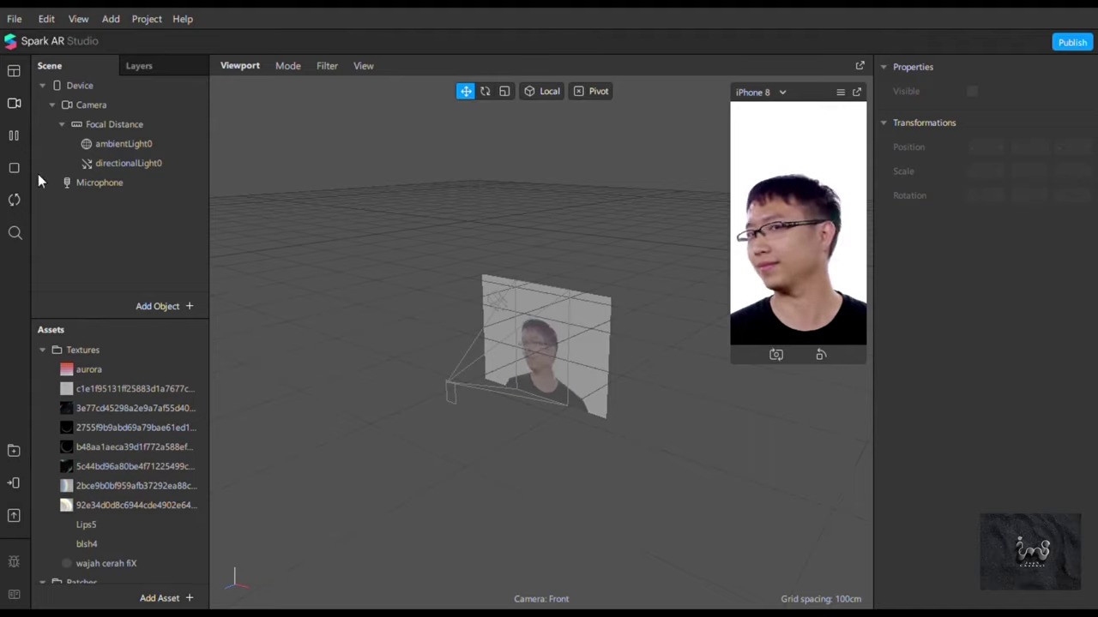
- Switch the preview to an outdoor Real-Time Simulation video and bring up the Add menu
{"action": "left_click", "coordinate": [14, 103]}
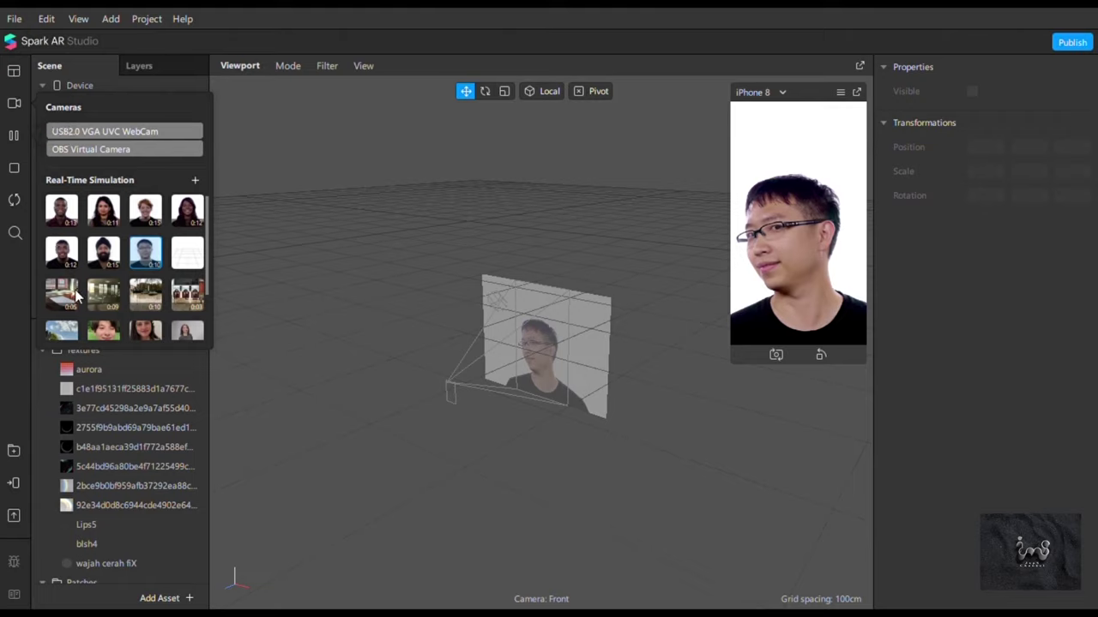
{"action": "left_click", "coordinate": [96, 331]}
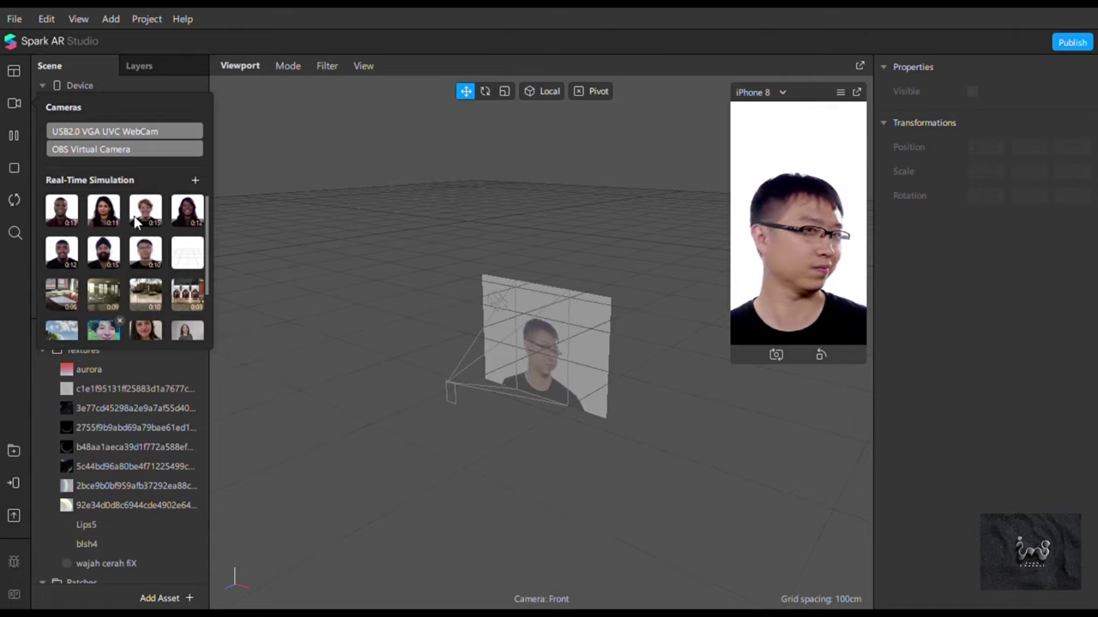
{"action": "right_click", "coordinate": [157, 226]}
{"action": "mouse_move", "coordinate": [200, 231]}
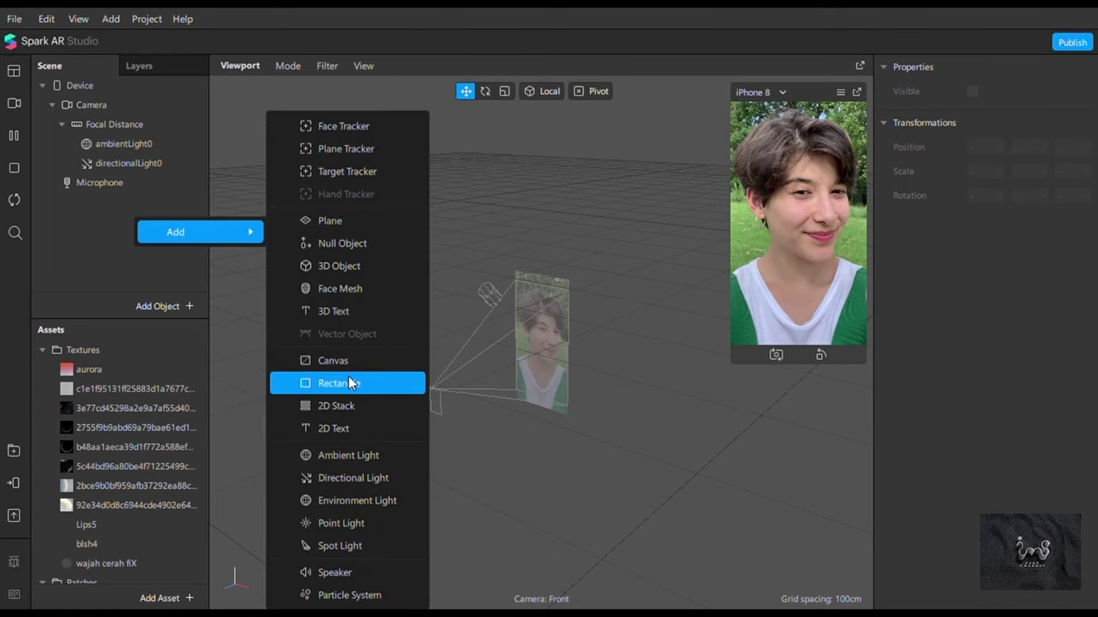
- Add a rectangle named lut on a new canvas, sized Relative 100 width and height
{"action": "left_click", "coordinate": [348, 382]}
{"action": "double_click", "coordinate": [128, 203]}
{"action": "type", "text": "lut"}
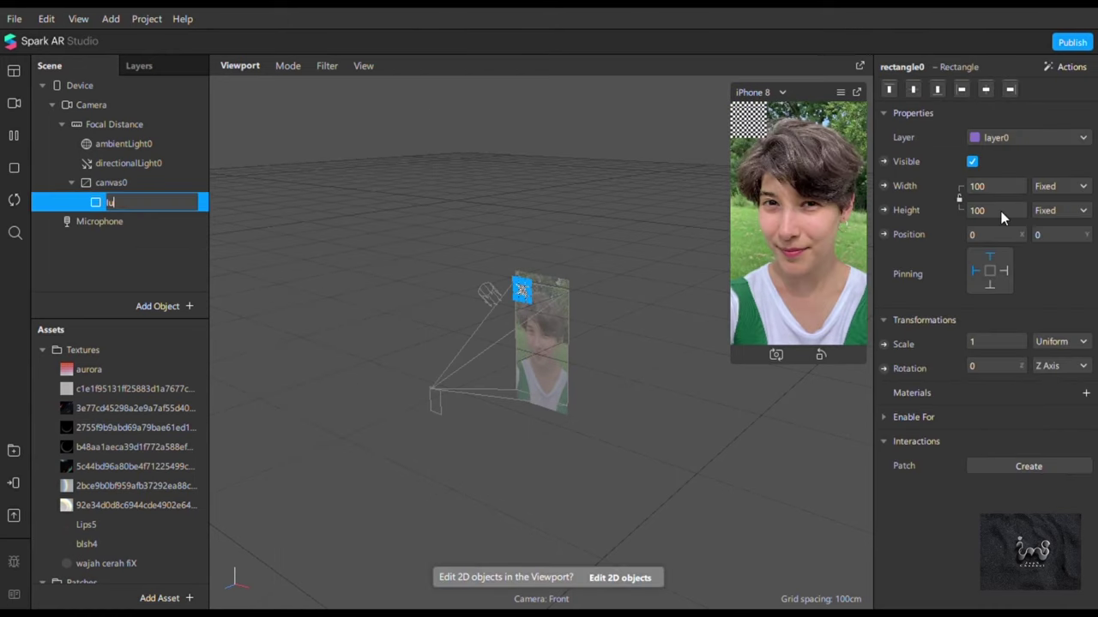
{"action": "left_click", "coordinate": [995, 186]}
{"action": "left_click", "coordinate": [994, 210]}
{"action": "left_click", "coordinate": [994, 210]}
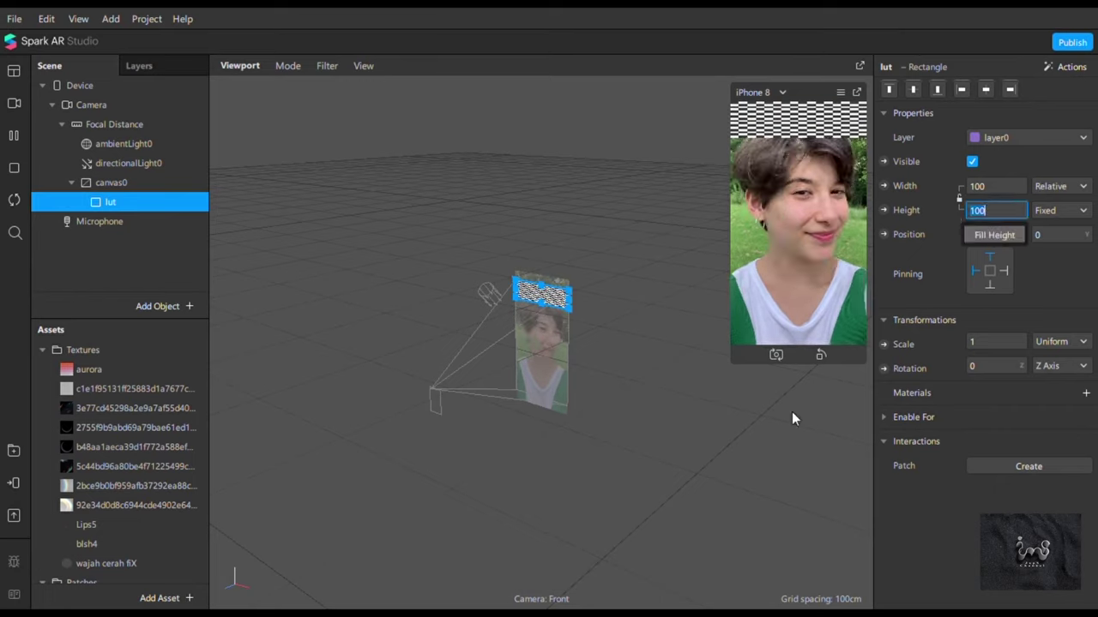
{"action": "left_click", "coordinate": [994, 234]}
- Give lut a new Flat-shader material0 and show the Patch Editor
{"action": "left_click", "coordinate": [1086, 392]}
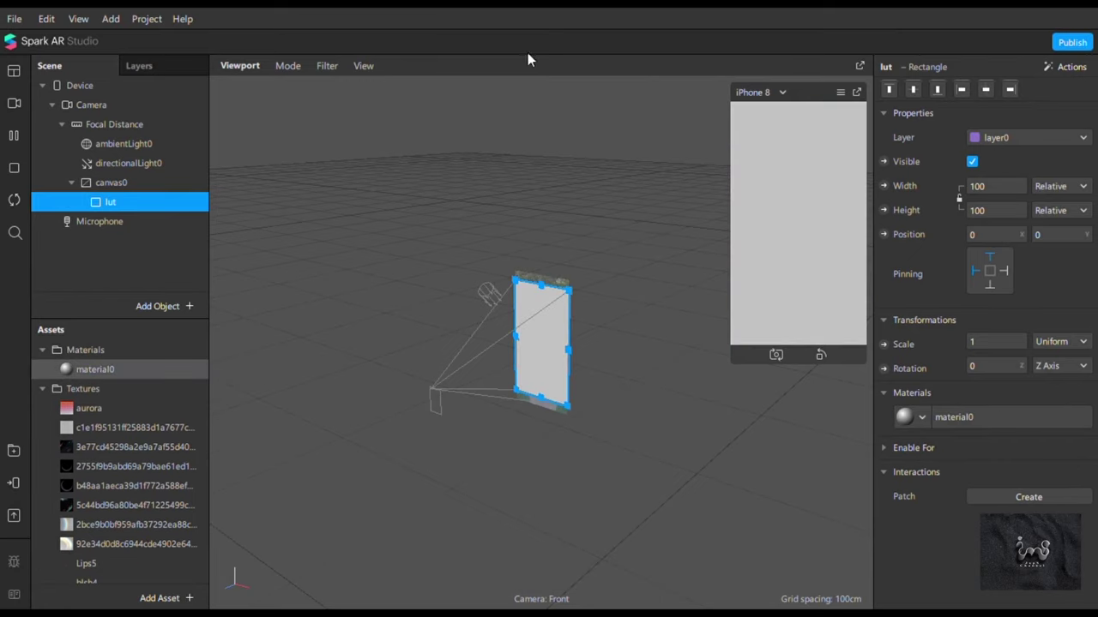
{"action": "left_click", "coordinate": [954, 417]}
{"action": "left_click", "coordinate": [1021, 89]}
{"action": "key", "text": "Return"}
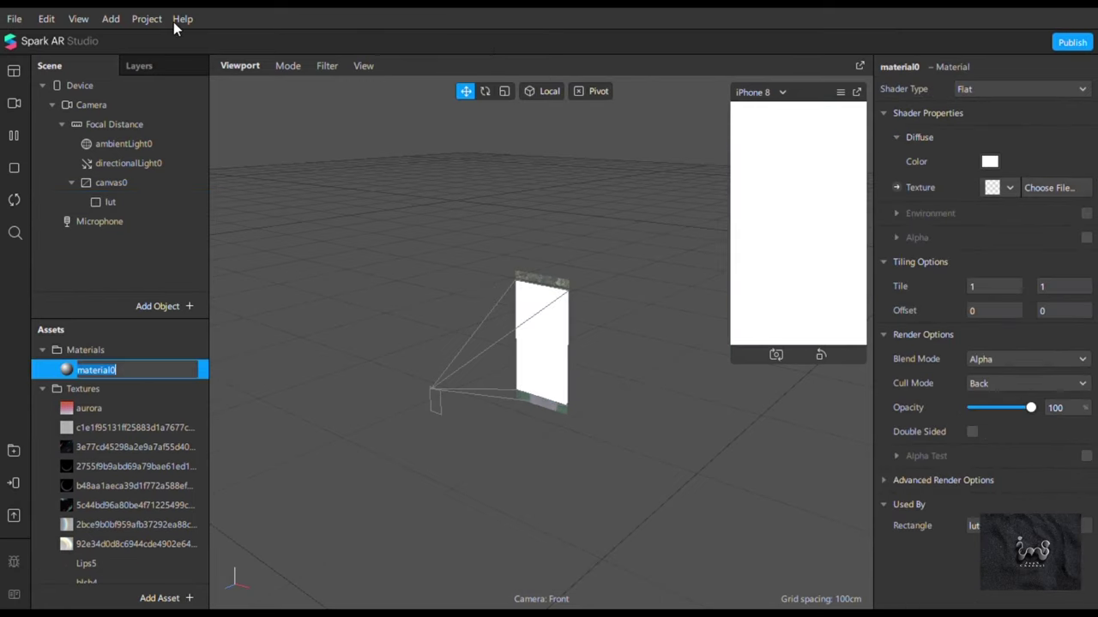
{"action": "left_click", "coordinate": [78, 18]}
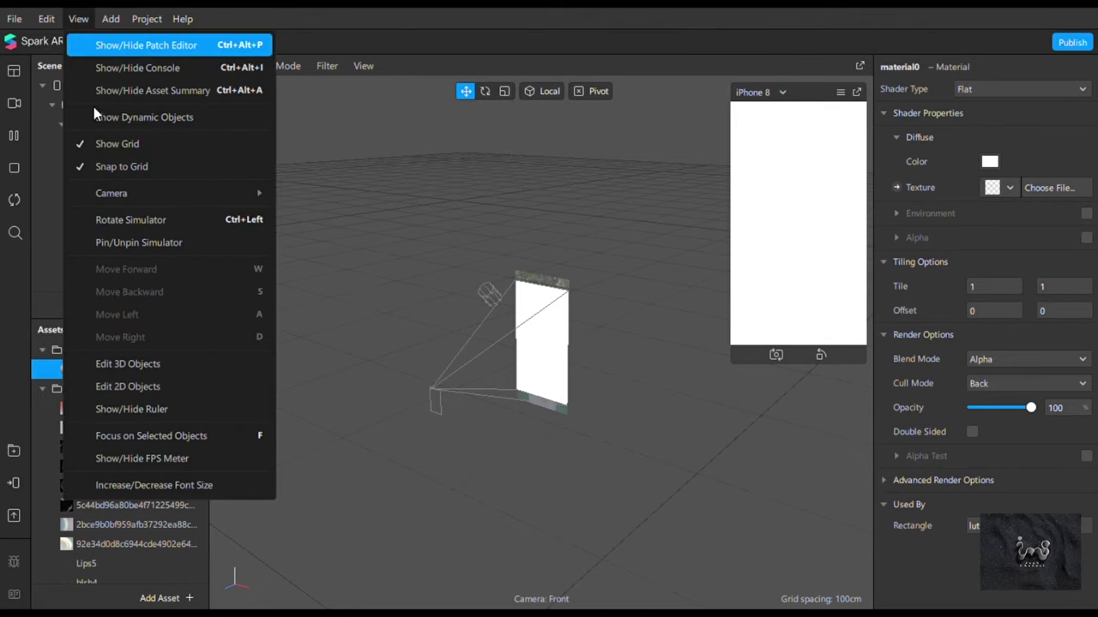
{"action": "left_click", "coordinate": [94, 42]}
{"action": "left_click", "coordinate": [93, 106]}
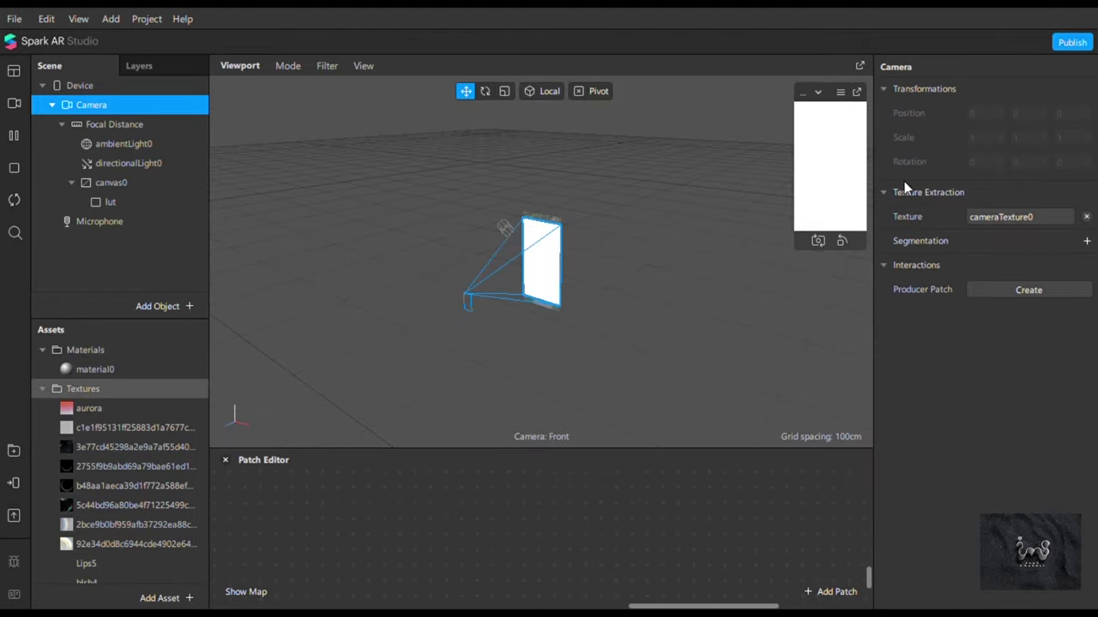
- Wire Camera into a FastColorLUT patch using the aurora LUT, feeding material0's Diffuse Texture
{"action": "left_click", "coordinate": [94, 369]}
{"action": "left_click", "coordinate": [896, 187]}
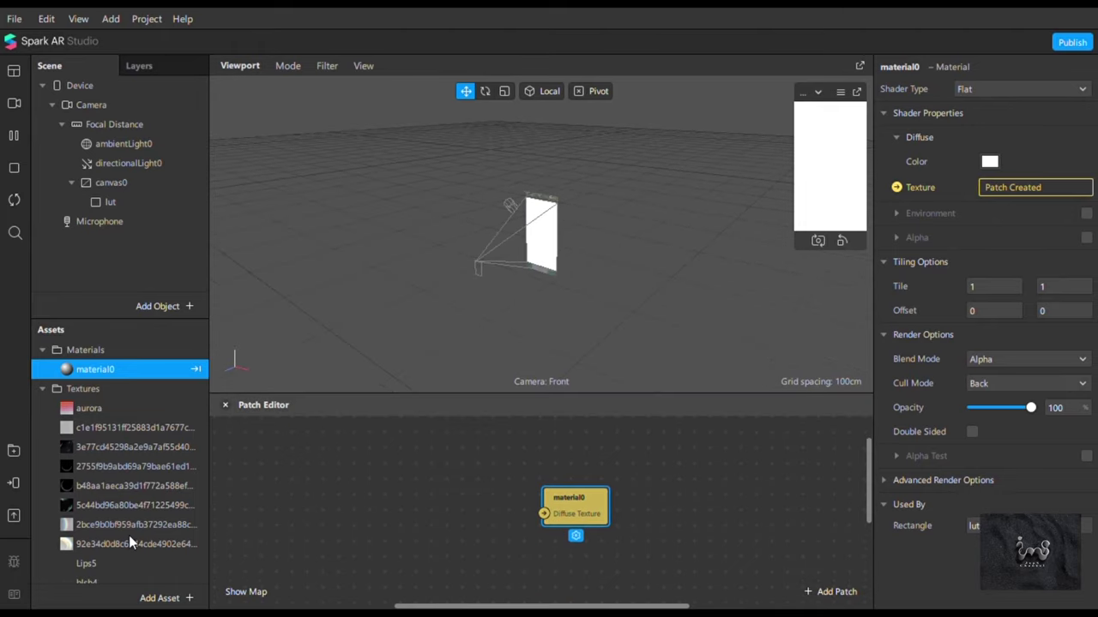
{"action": "left_click_drag", "start_coordinate": [107, 535], "coordinate": [345, 519]}
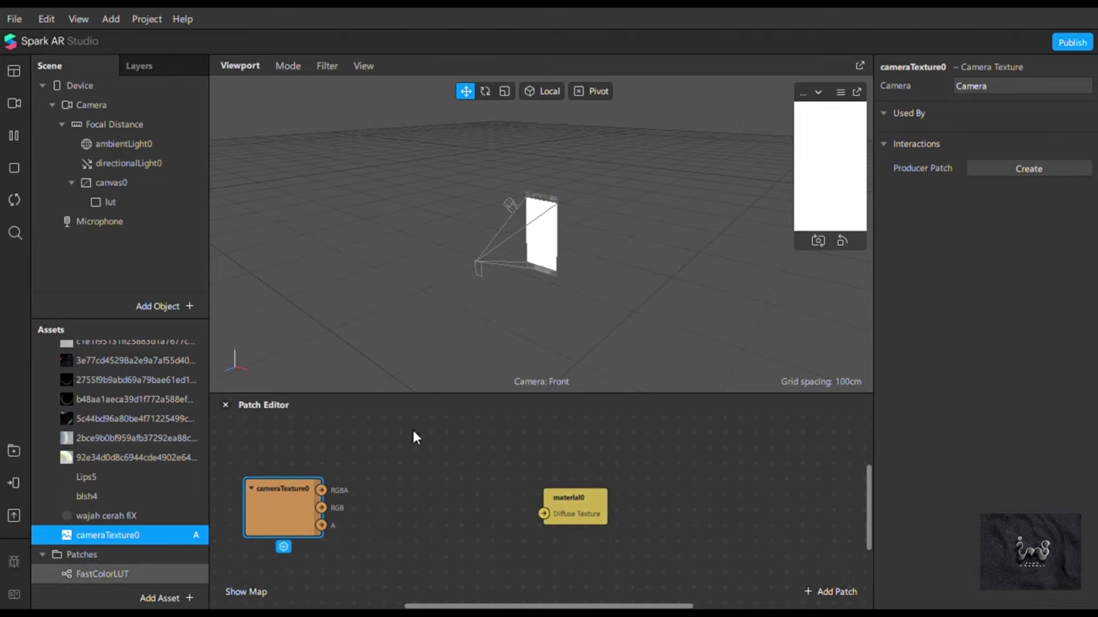
{"action": "left_click_drag", "start_coordinate": [437, 438], "coordinate": [454, 481]}
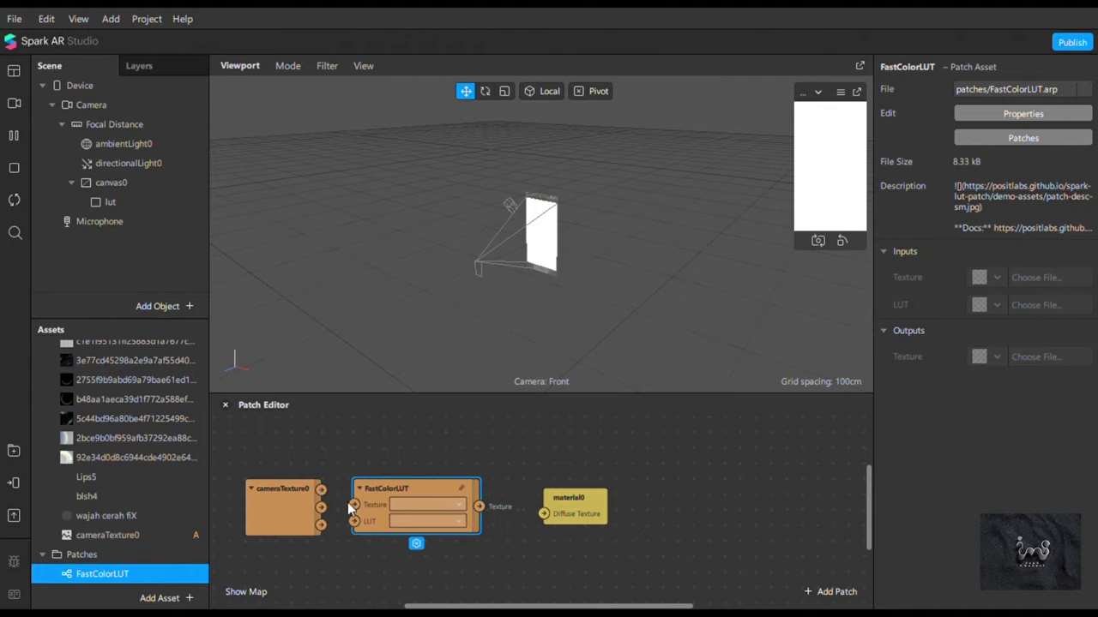
{"action": "left_click_drag", "start_coordinate": [320, 490], "coordinate": [350, 506]}
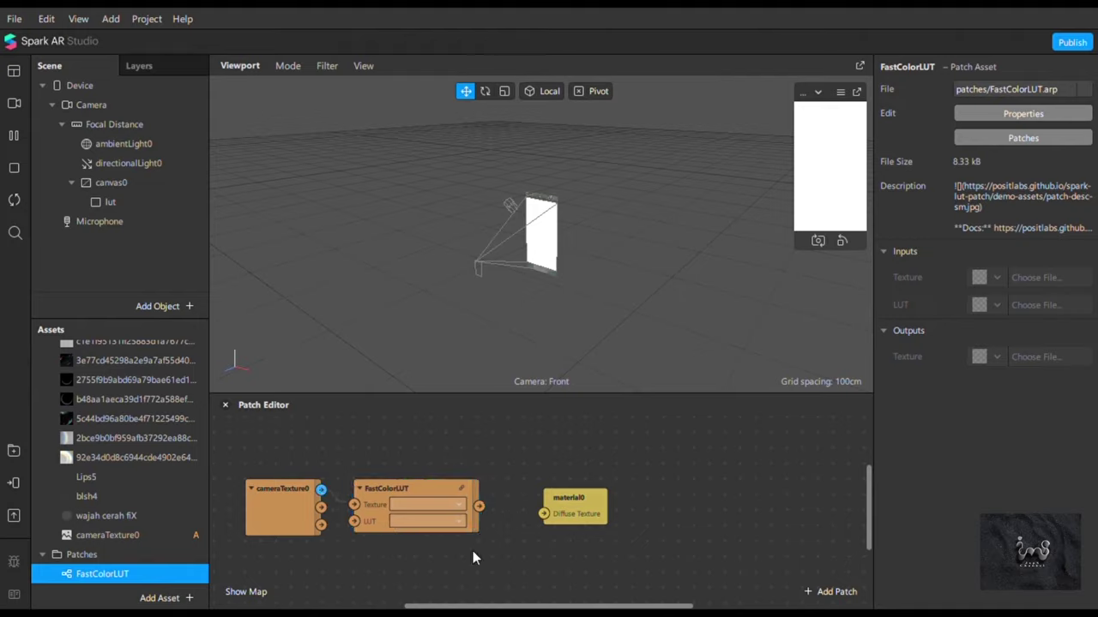
{"action": "left_click", "coordinate": [436, 523]}
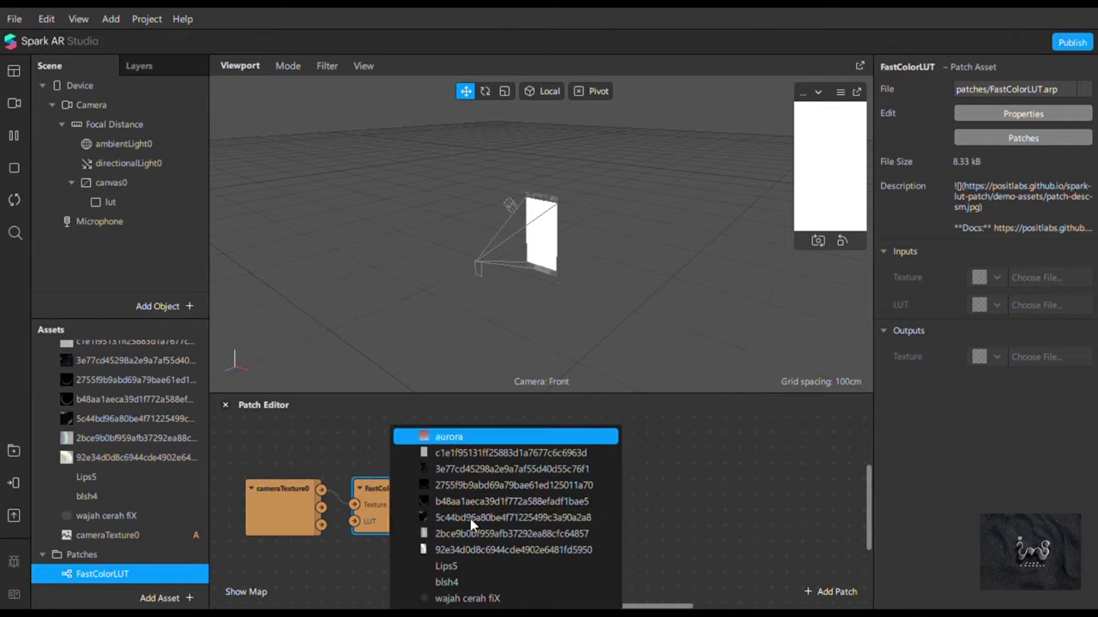
{"action": "key", "text": "Return"}
{"action": "left_click", "coordinate": [545, 513]}
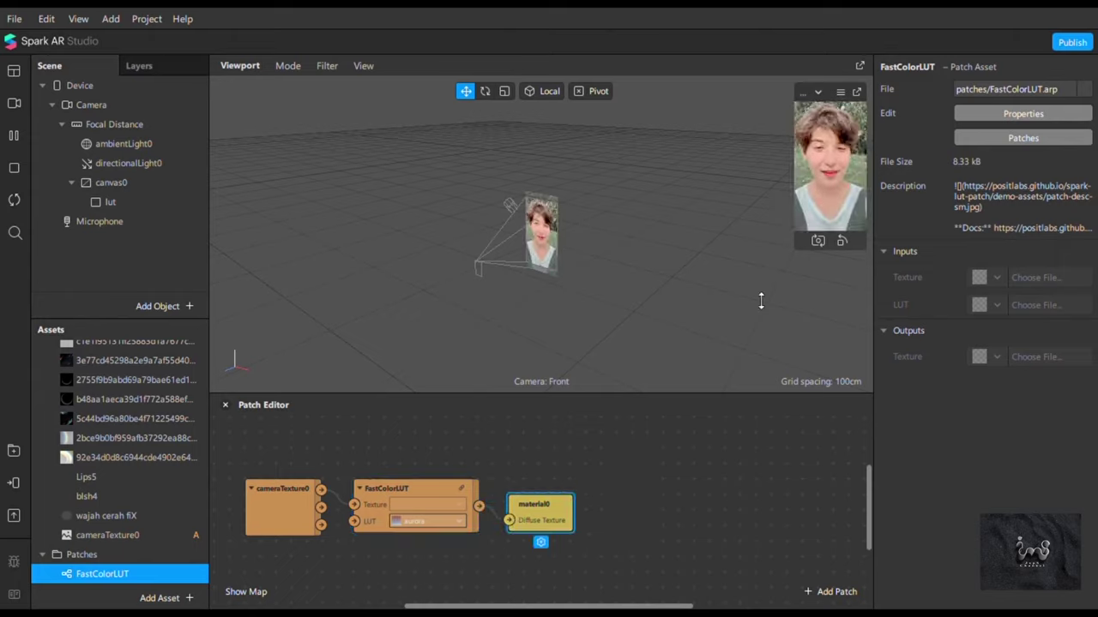
{"action": "left_click", "coordinate": [704, 360]}
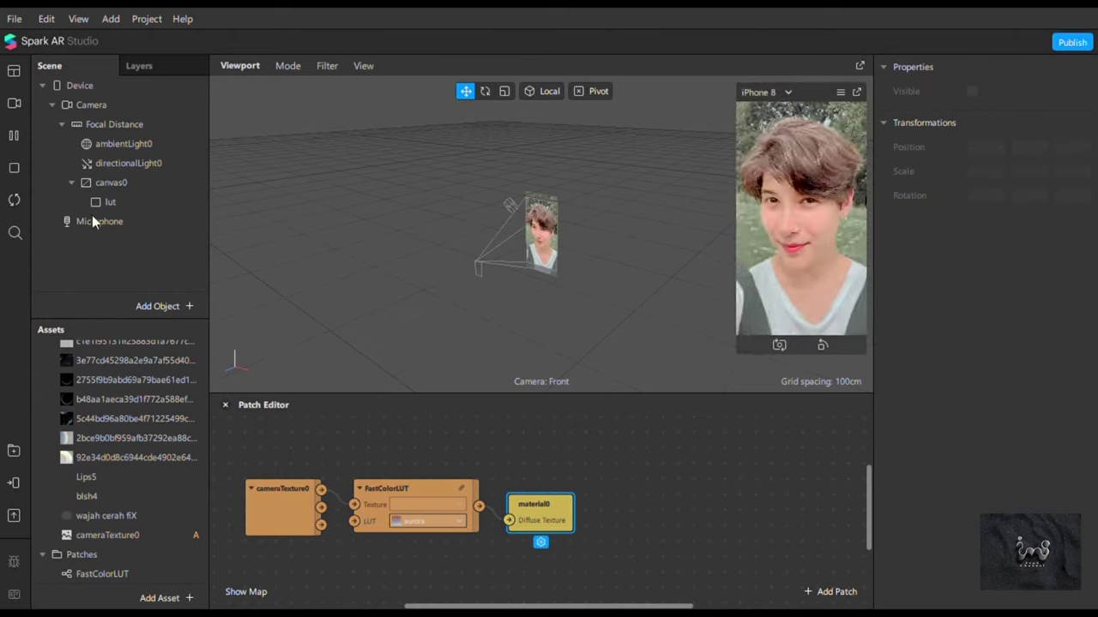
- Add a rectangle named grain under canvas0 with a new material1
{"action": "right_click", "coordinate": [96, 182]}
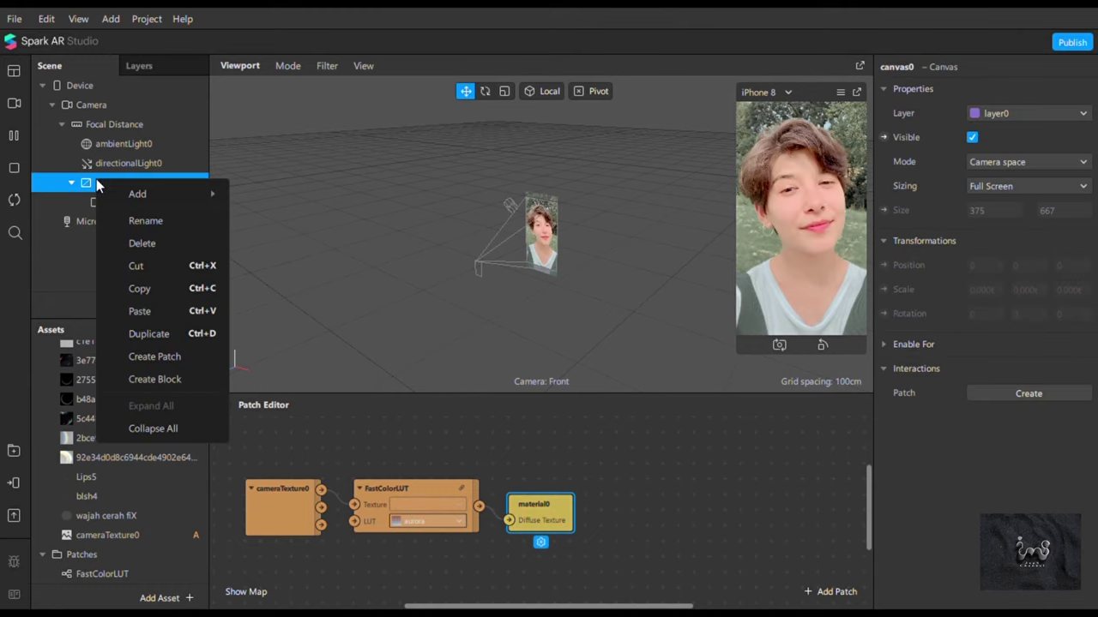
{"action": "mouse_move", "coordinate": [137, 194]}
{"action": "left_click", "coordinate": [314, 377]}
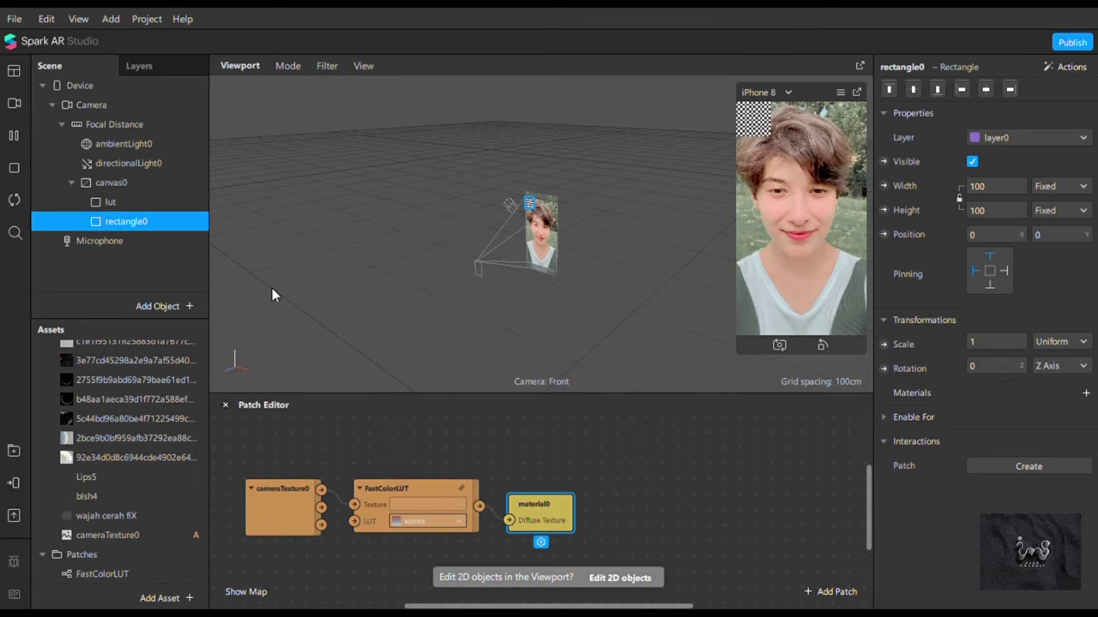
{"action": "double_click", "coordinate": [153, 222]}
{"action": "type", "text": "d"}
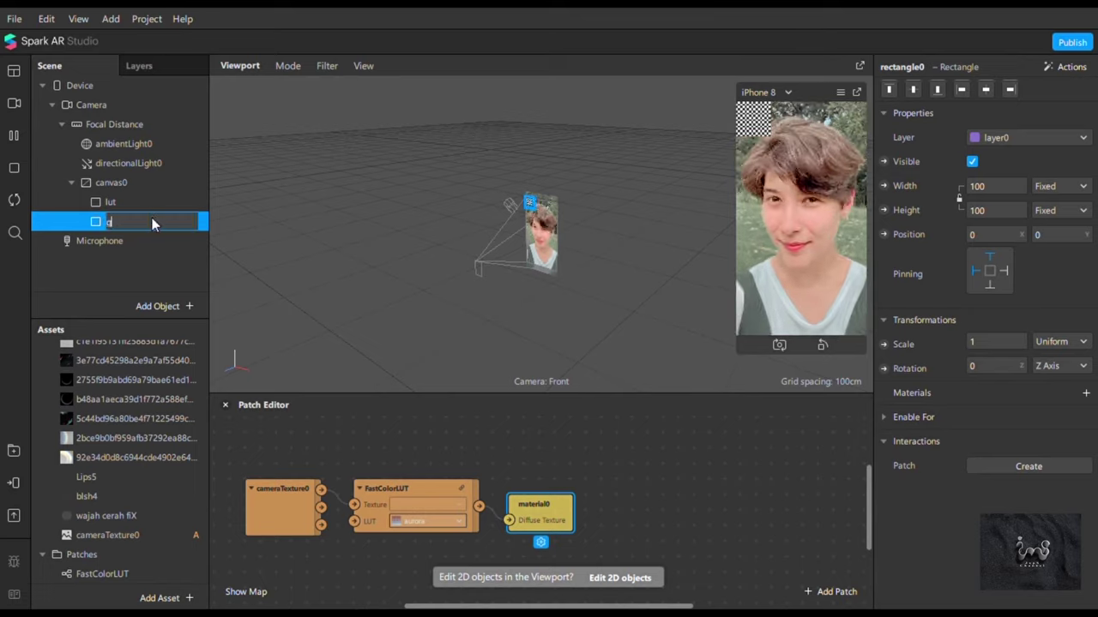
{"action": "type", "text": "rain"}
{"action": "key", "text": "Return"}
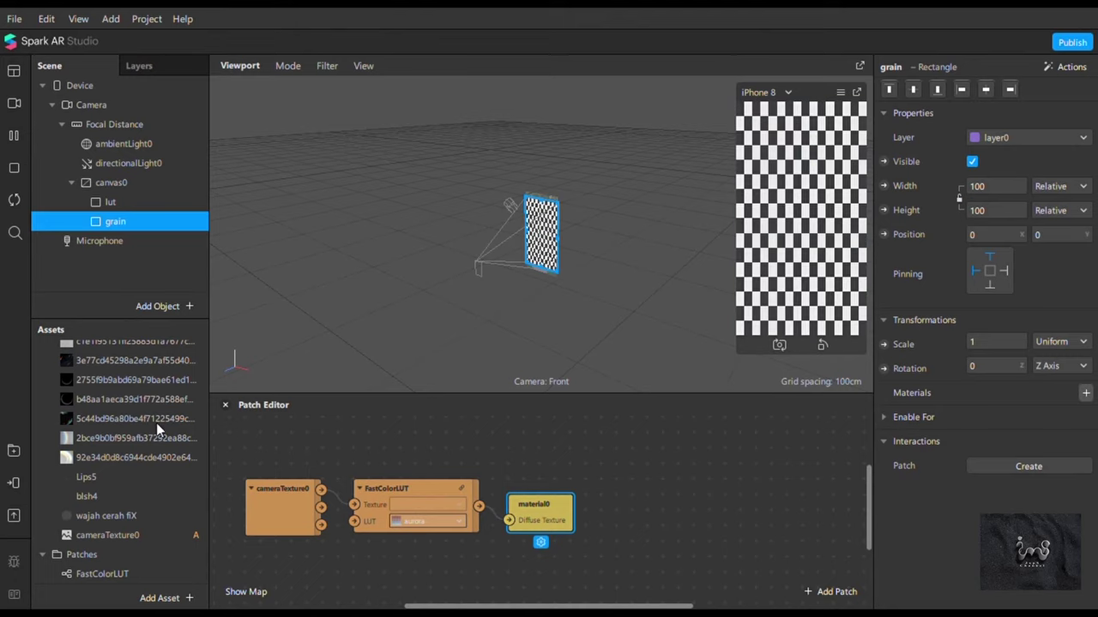
{"action": "left_click", "coordinate": [1085, 394]}
{"action": "left_click", "coordinate": [991, 444]}
{"action": "left_click", "coordinate": [995, 92]}
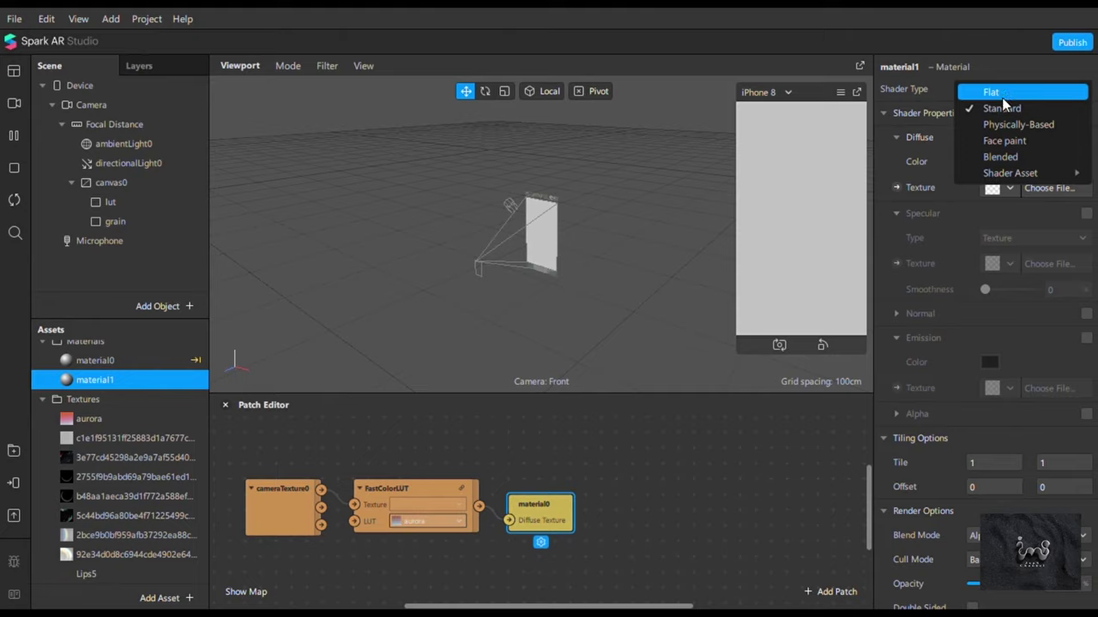
- Set material1 to Flat shader, noise texture, Multiply blending and about 21% opacity
{"action": "left_click", "coordinate": [1003, 96]}
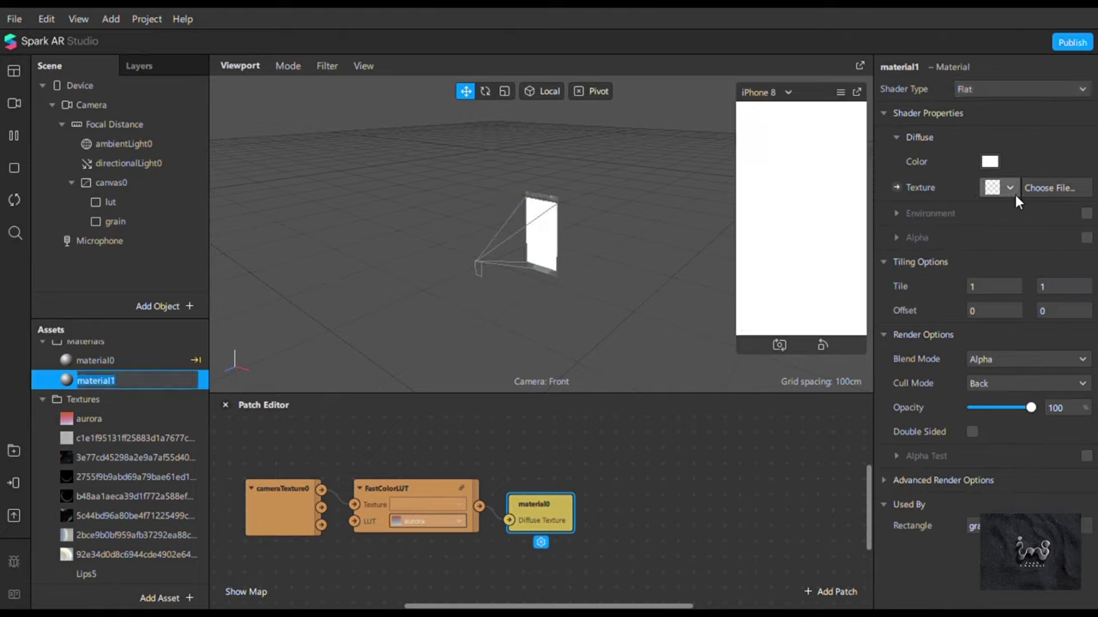
{"action": "left_click", "coordinate": [1012, 190]}
{"action": "left_click", "coordinate": [1011, 243]}
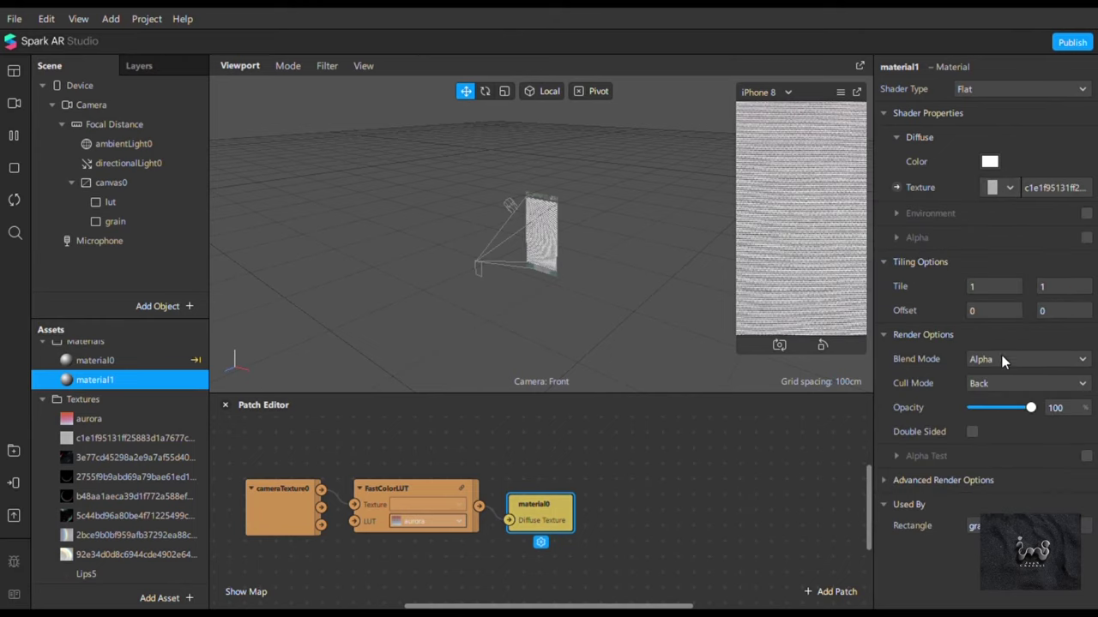
{"action": "left_click", "coordinate": [1000, 359]}
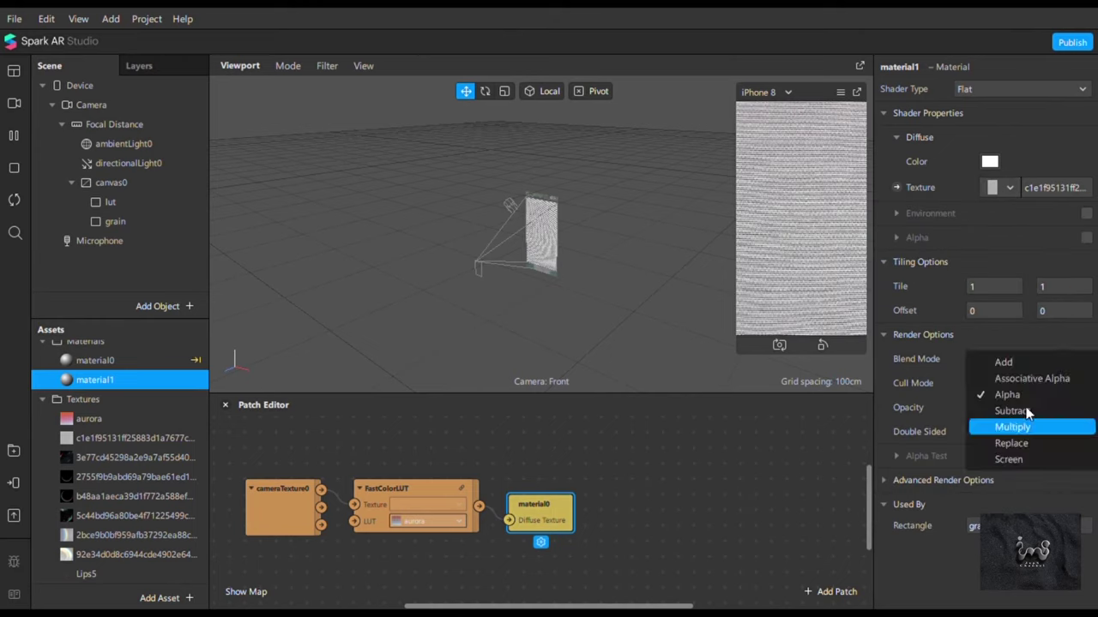
{"action": "left_click", "coordinate": [1016, 425]}
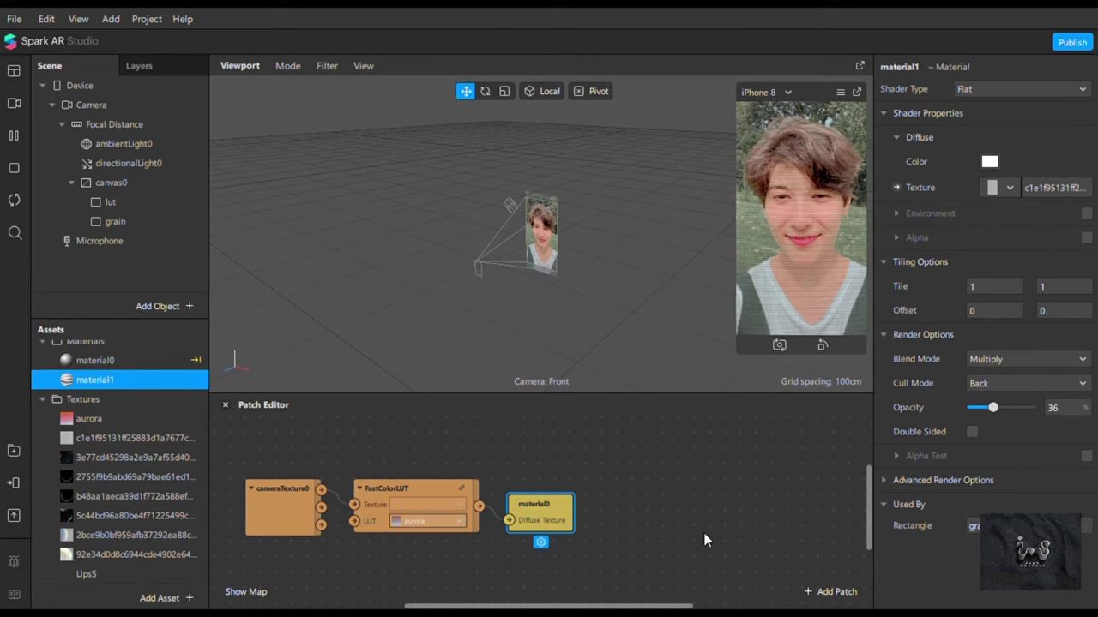
{"action": "left_click_drag", "start_coordinate": [726, 393], "coordinate": [441, 562]}
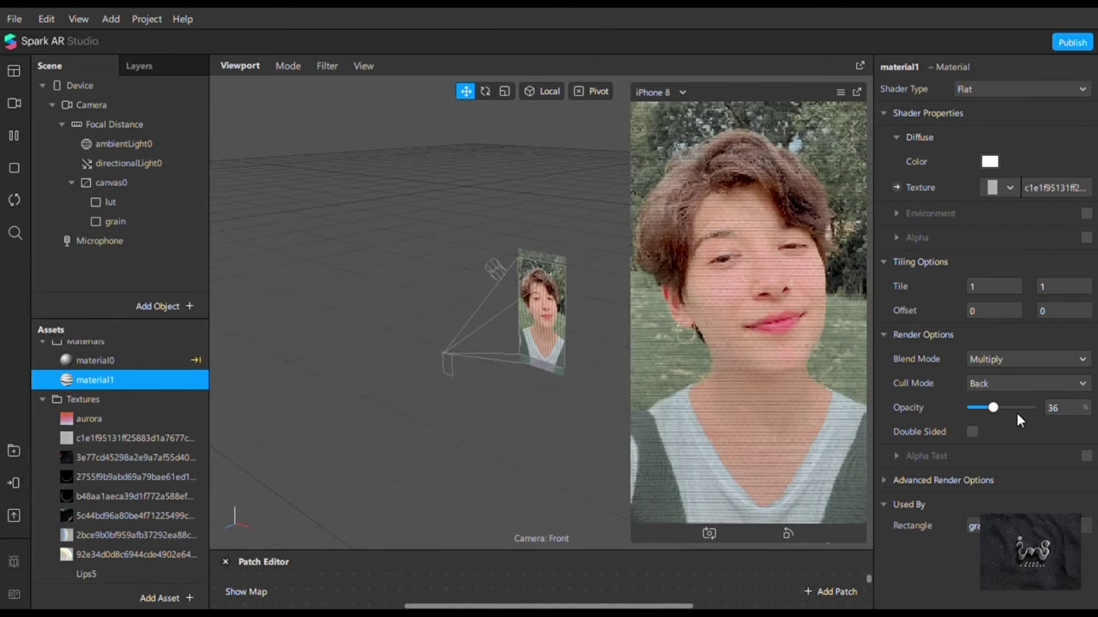
{"action": "left_click_drag", "start_coordinate": [992, 408], "coordinate": [1033, 407]}
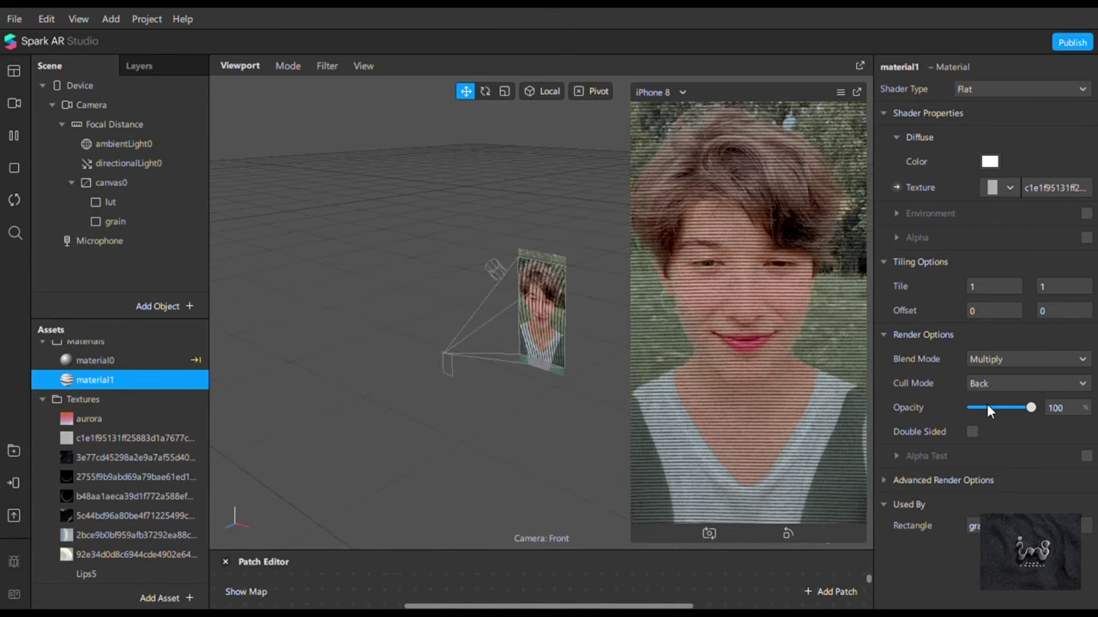
{"action": "left_click", "coordinate": [987, 408]}
- Add a Relative full-screen rectangle under canvas0 with a new material
{"action": "right_click", "coordinate": [108, 190]}
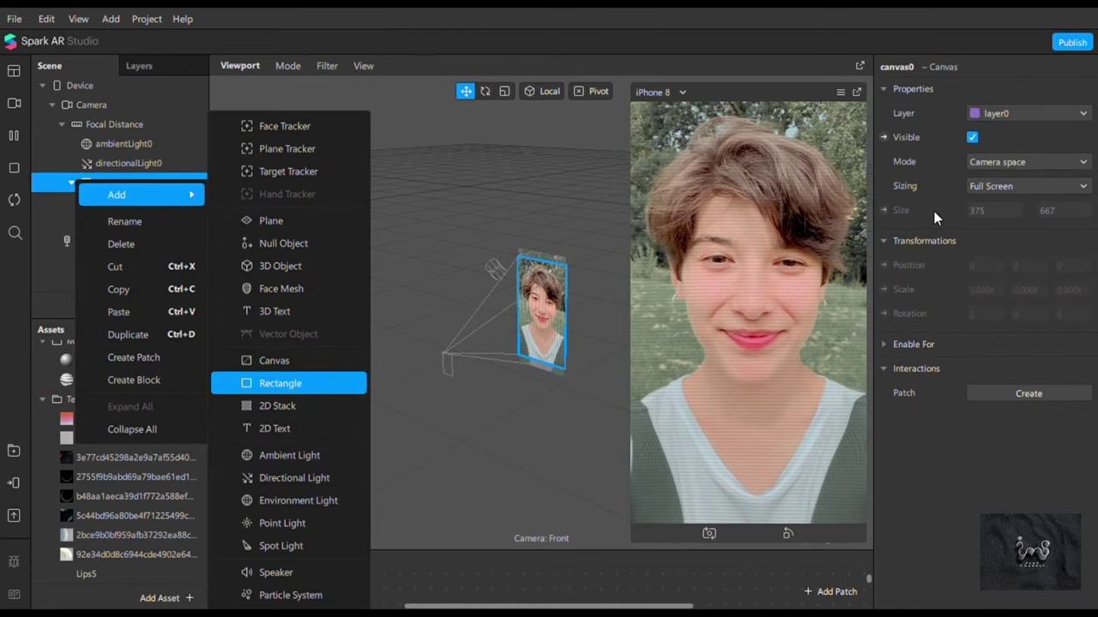
{"action": "left_click", "coordinate": [286, 383]}
{"action": "left_click", "coordinate": [982, 186]}
{"action": "left_click", "coordinate": [995, 210]}
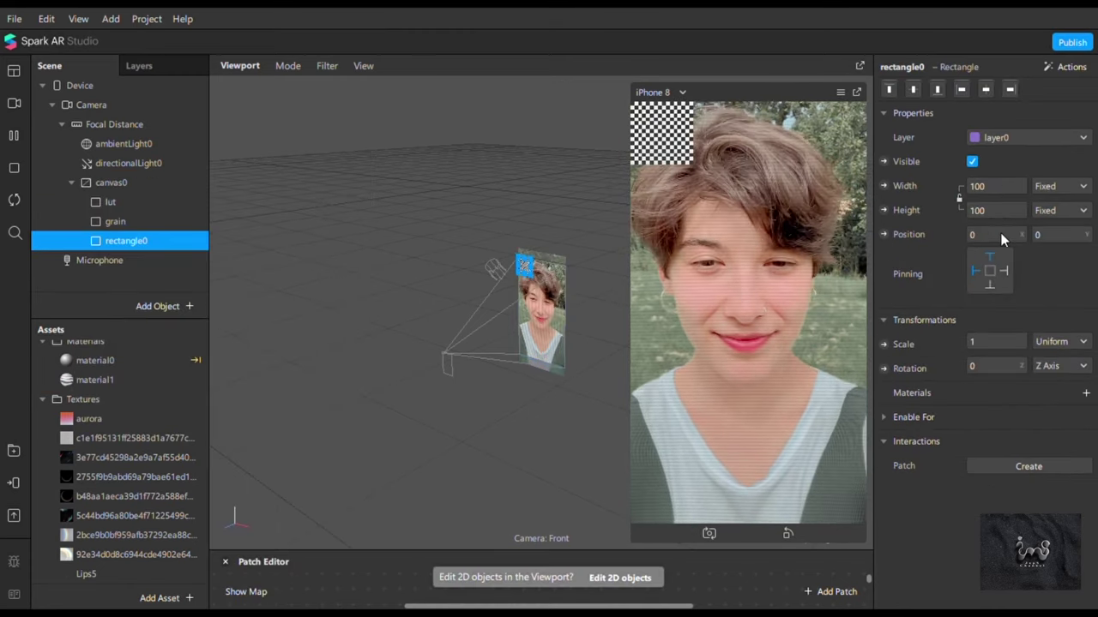
{"action": "key", "text": "Tab"}
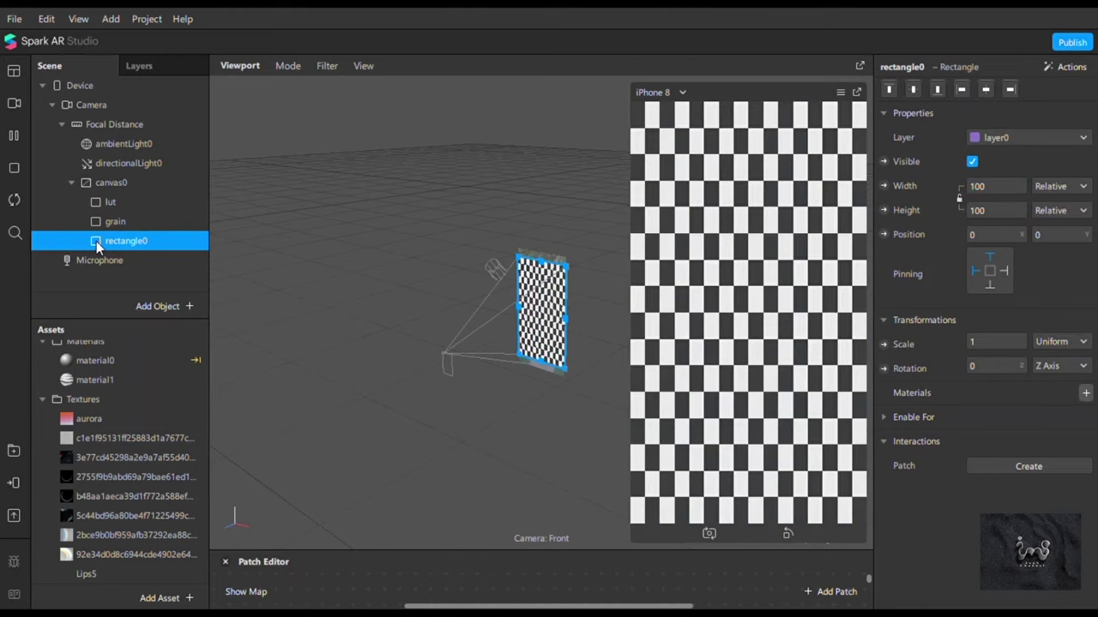
{"action": "left_click", "coordinate": [1086, 392]}
{"action": "left_click", "coordinate": [944, 465]}
- Rename the rectangle rainbow1 and give material2 the Flat shader with the rainbow ring texture
{"action": "double_click", "coordinate": [120, 240]}
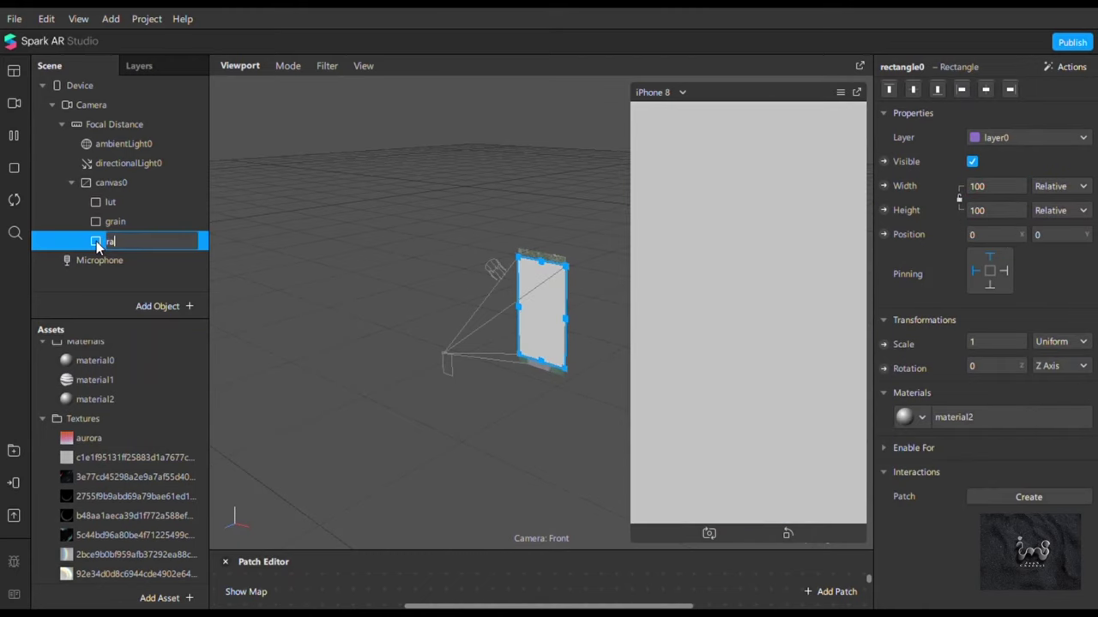
{"action": "type", "text": "rainbow1"}
{"action": "key", "text": "Return"}
{"action": "left_click", "coordinate": [954, 417]}
{"action": "left_click", "coordinate": [1018, 91]}
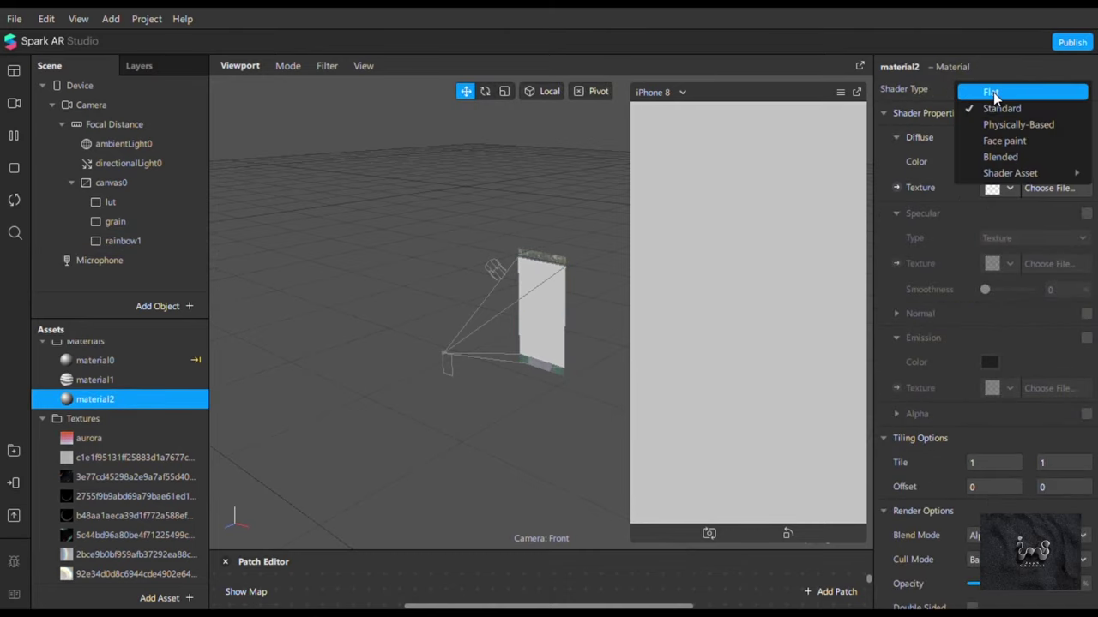
{"action": "left_click", "coordinate": [993, 92]}
{"action": "left_click", "coordinate": [1010, 187]}
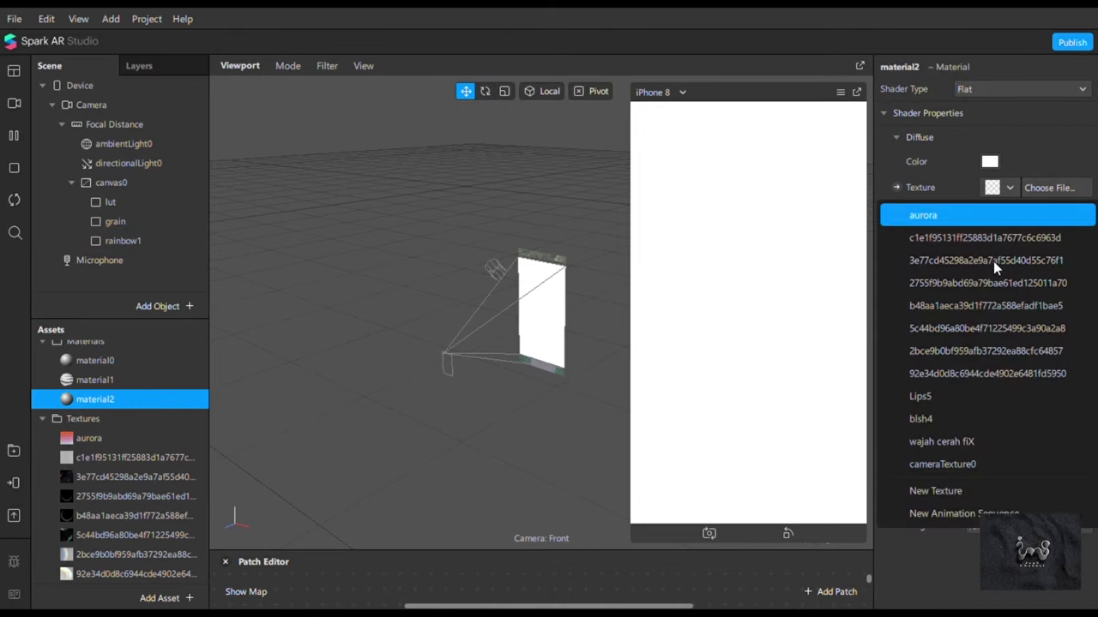
{"action": "left_click", "coordinate": [994, 282]}
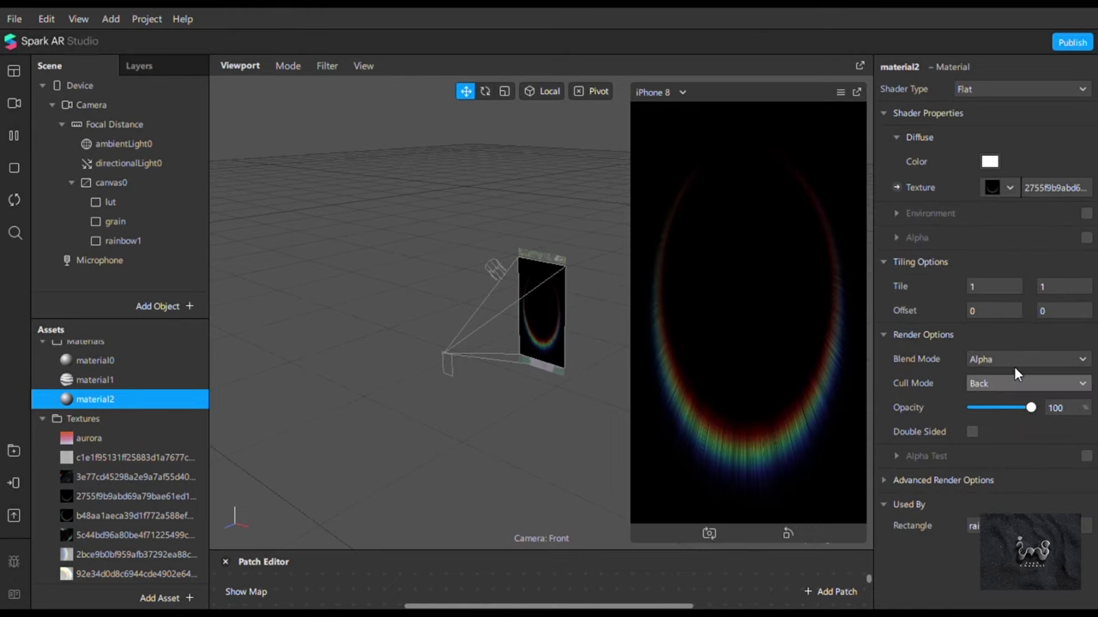
- Set material2 to Add blending at opacity 40, then add a face tracker
{"action": "left_click", "coordinate": [1019, 361]}
{"action": "left_click", "coordinate": [1019, 363]}
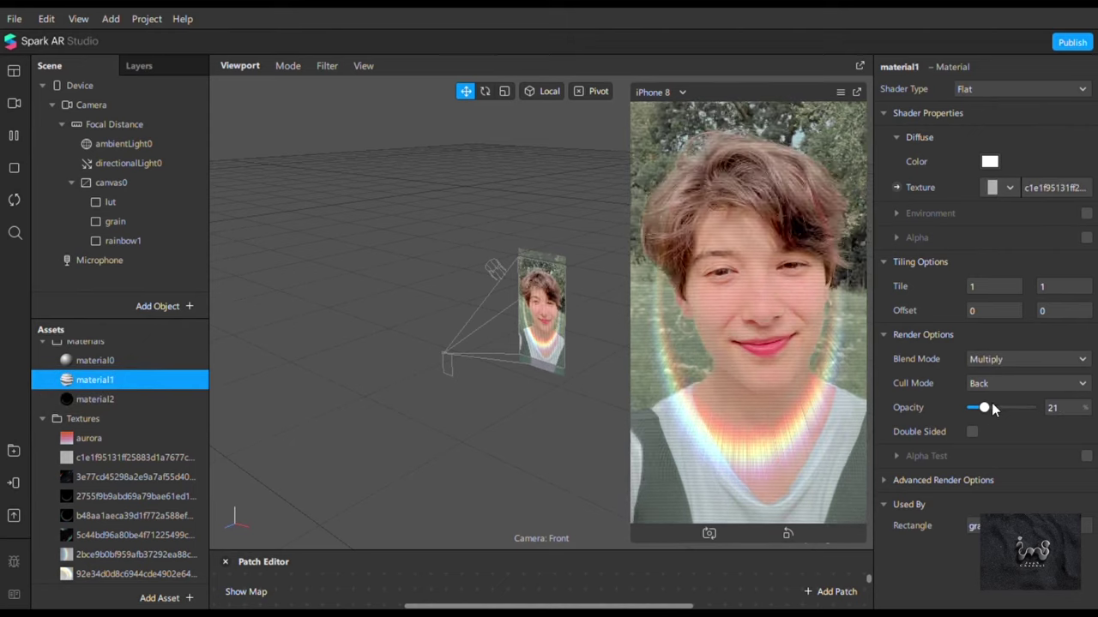
{"action": "left_click", "coordinate": [993, 407]}
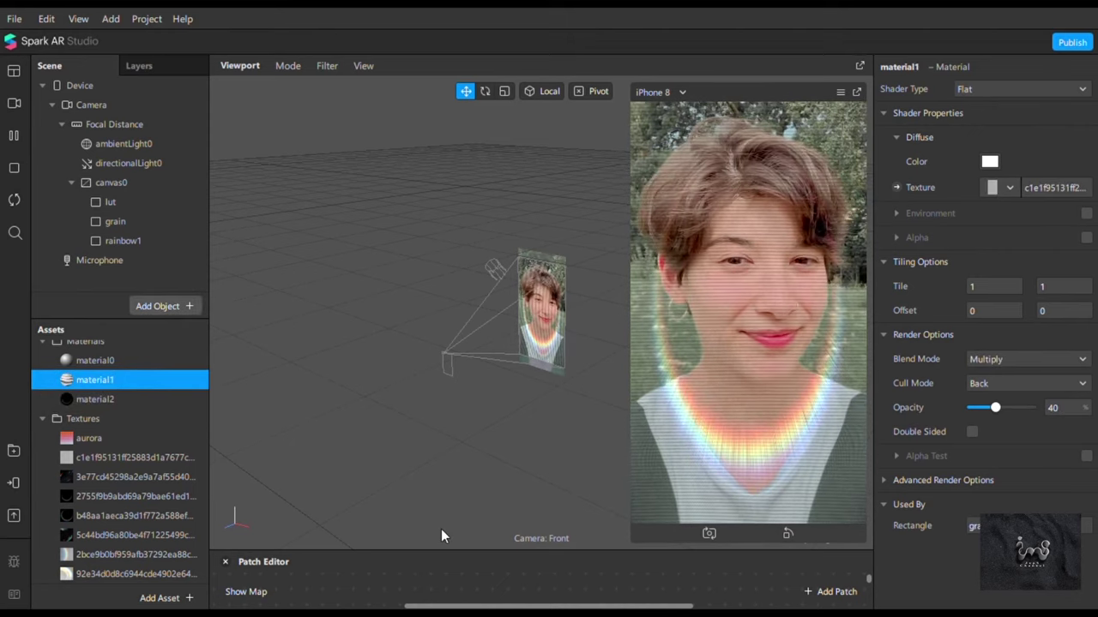
{"action": "left_click", "coordinate": [165, 300]}
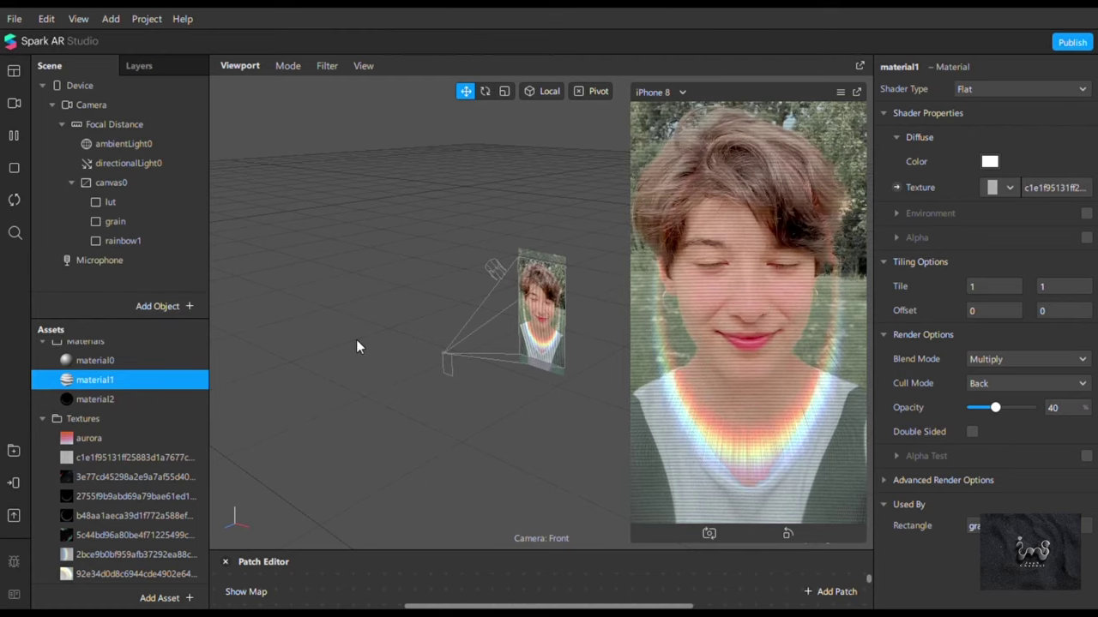
{"action": "left_click", "coordinate": [356, 340]}
- Add a face mesh under faceTracker0 with a new material3
{"action": "right_click", "coordinate": [121, 202]}
{"action": "left_click", "coordinate": [328, 289]}
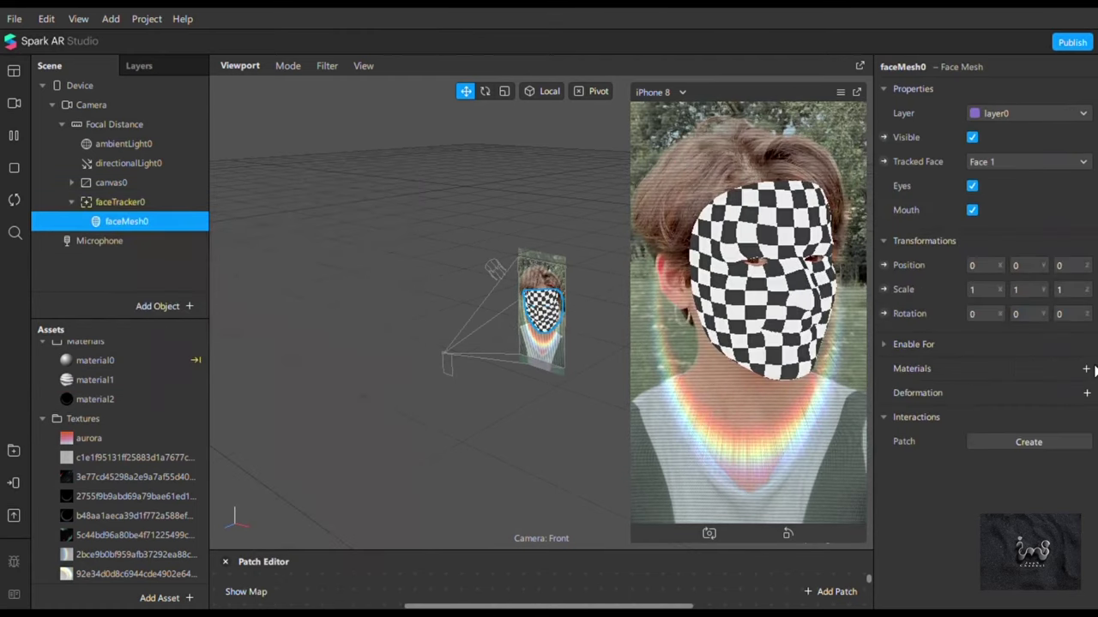
{"action": "left_click", "coordinate": [1085, 367]}
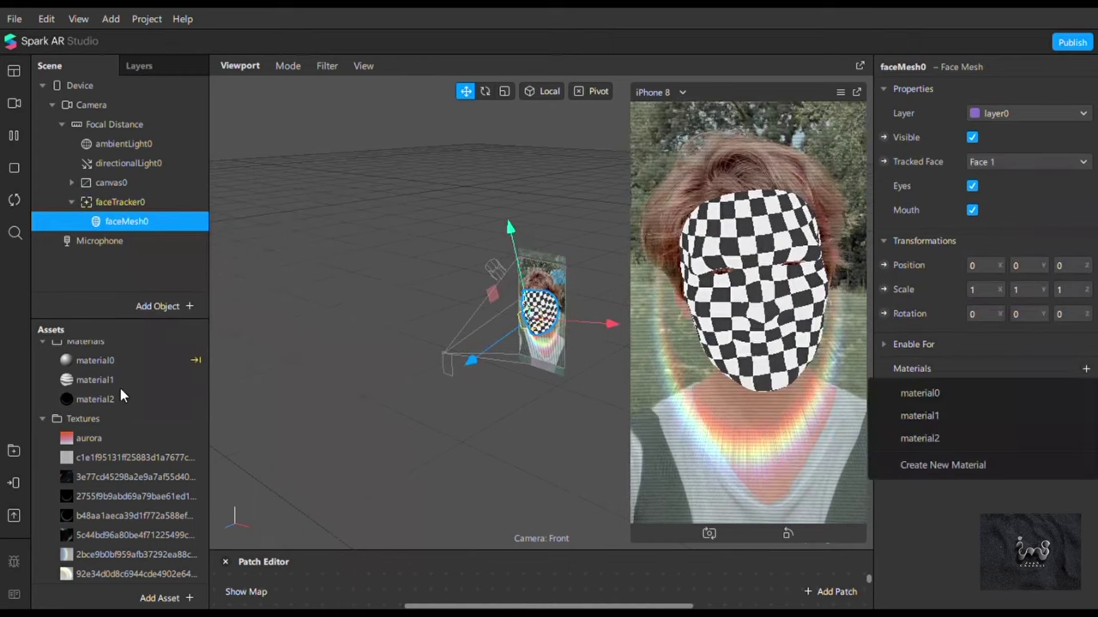
{"action": "left_click", "coordinate": [935, 461]}
{"action": "left_click_drag", "start_coordinate": [103, 361], "coordinate": [143, 451]}
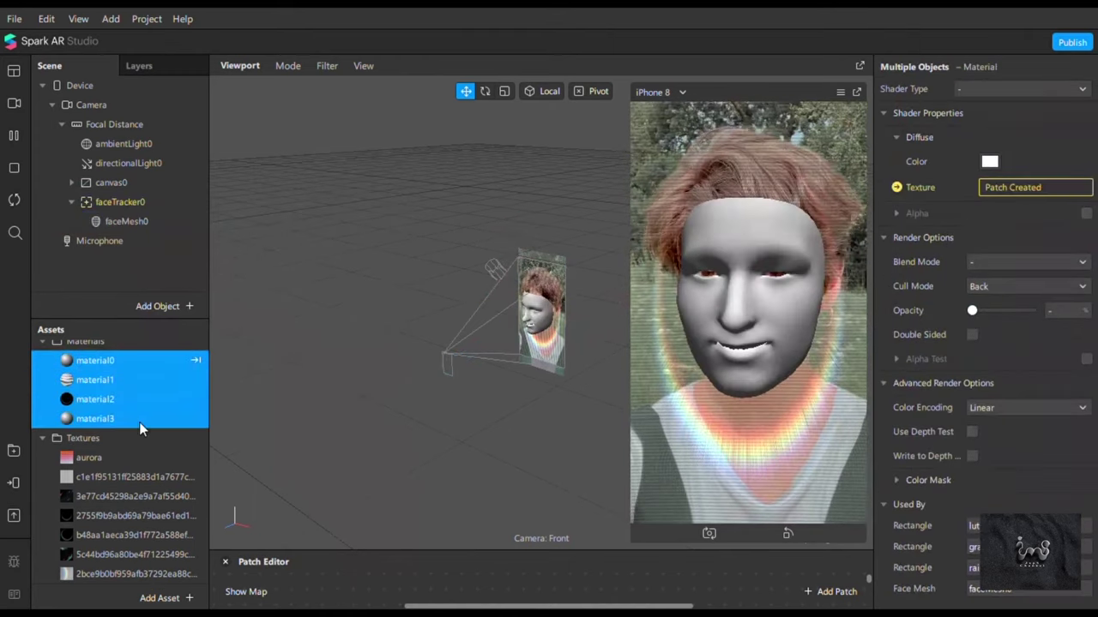
{"action": "left_click", "coordinate": [142, 438]}
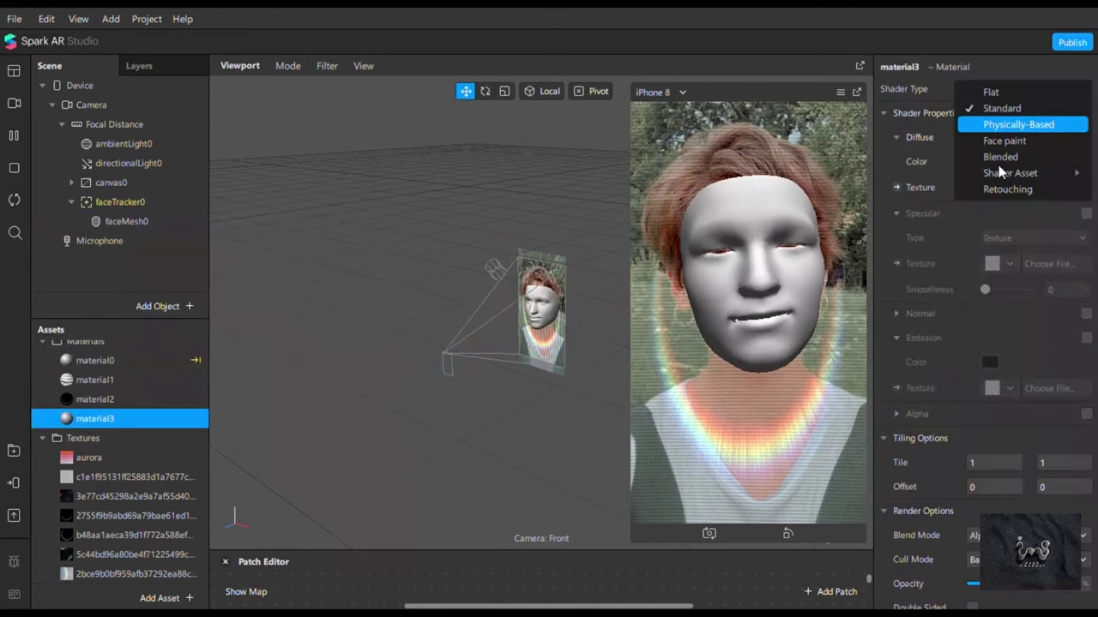
- Set material3 to the Retouching shader with skin smoothing at 64
{"action": "left_click", "coordinate": [998, 164]}
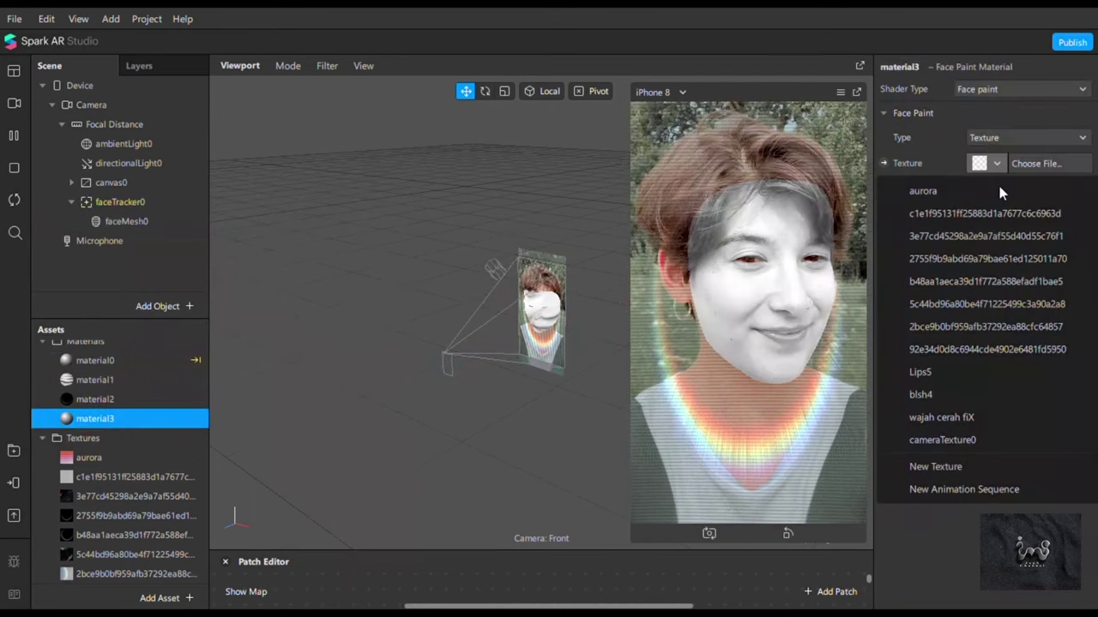
{"action": "left_click", "coordinate": [998, 182]}
{"action": "left_click", "coordinate": [1020, 89]}
{"action": "left_click", "coordinate": [998, 186]}
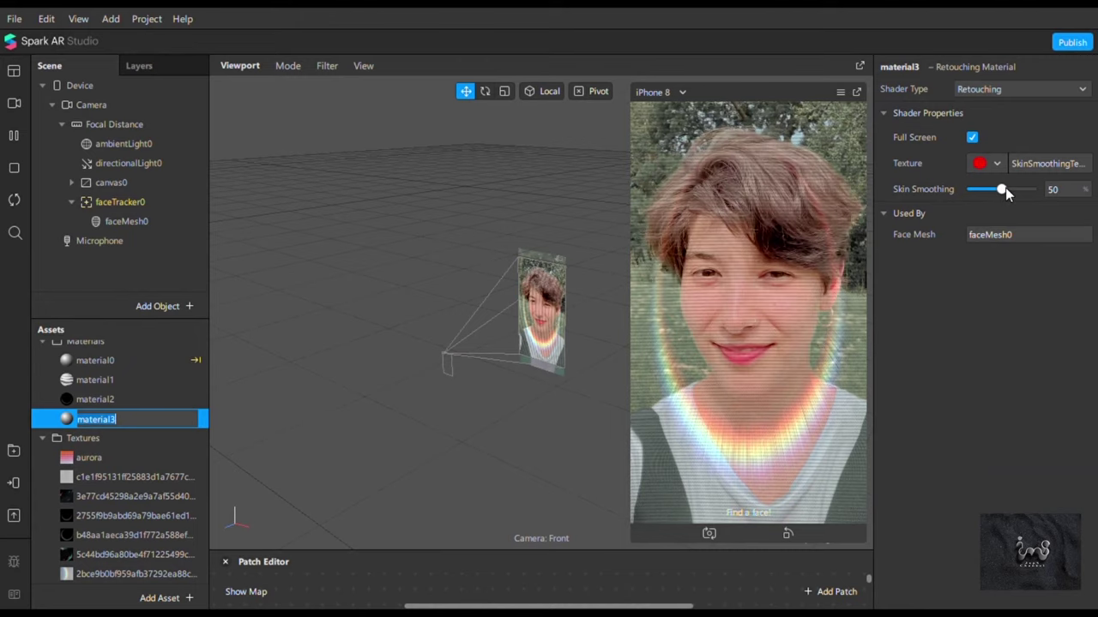
{"action": "left_click_drag", "start_coordinate": [1018, 191], "coordinate": [1020, 190]}
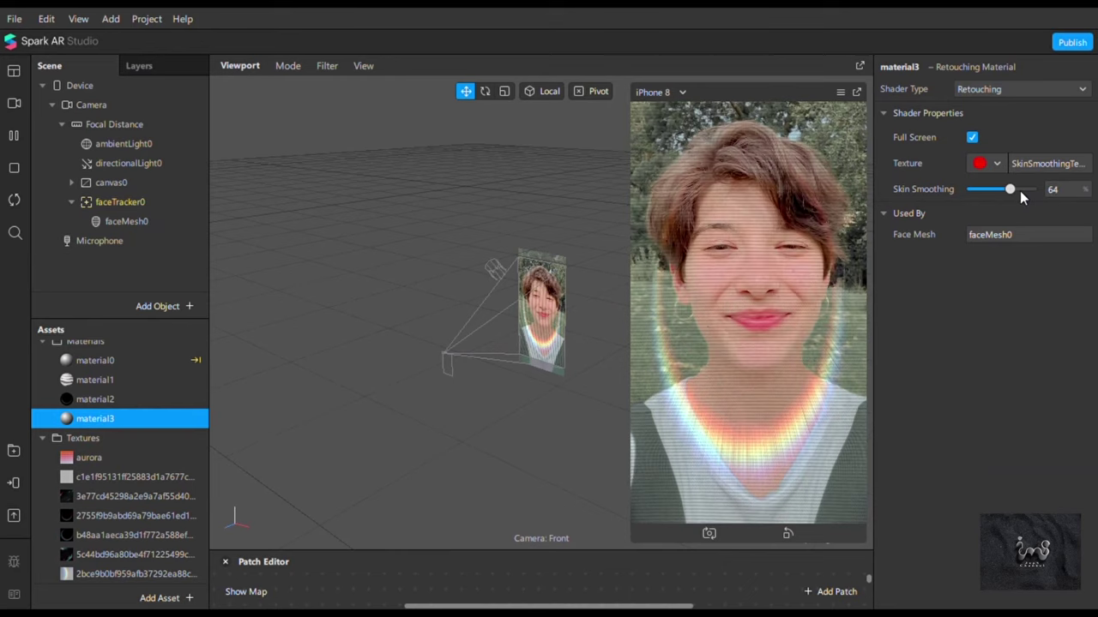
- Add a second face mesh with a new material4 using the Face paint shader
{"action": "right_click", "coordinate": [120, 207]}
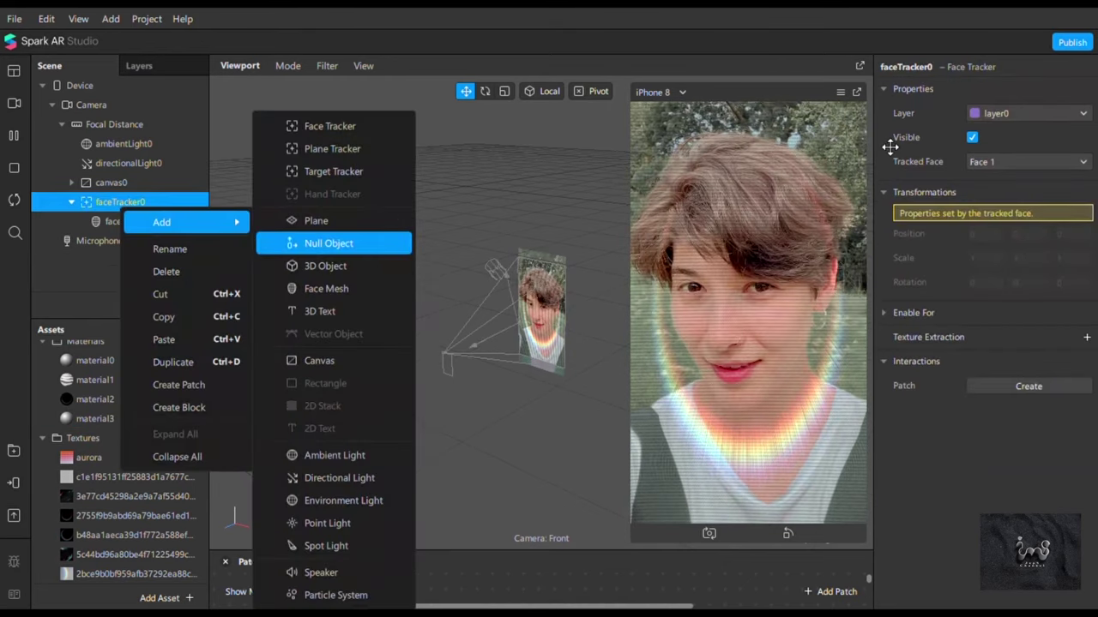
{"action": "left_click", "coordinate": [334, 288]}
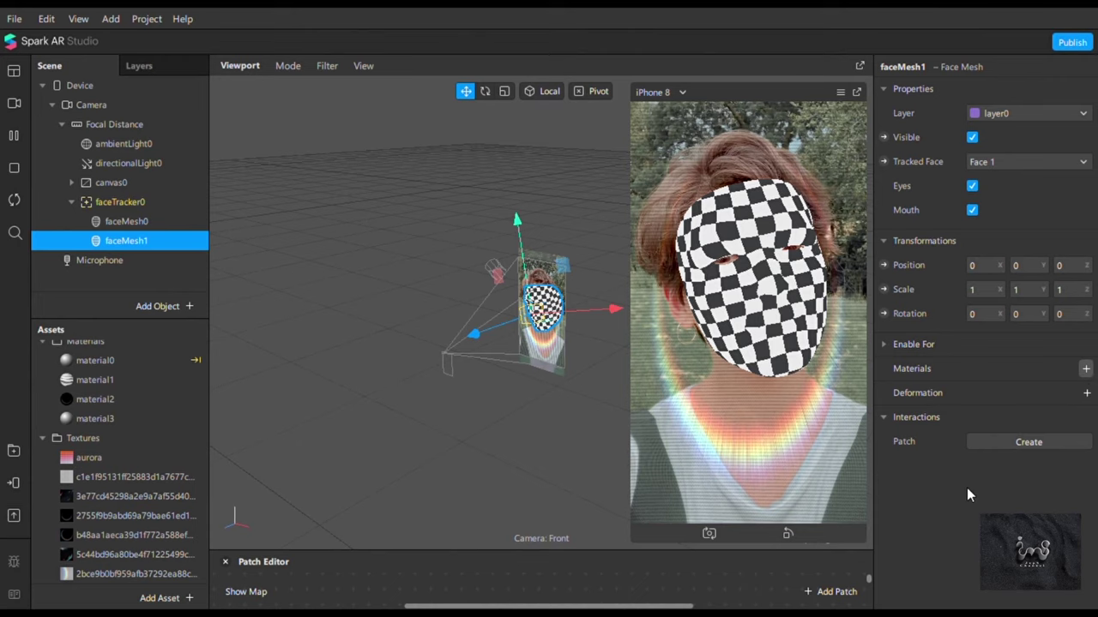
{"action": "key", "text": "Return"}
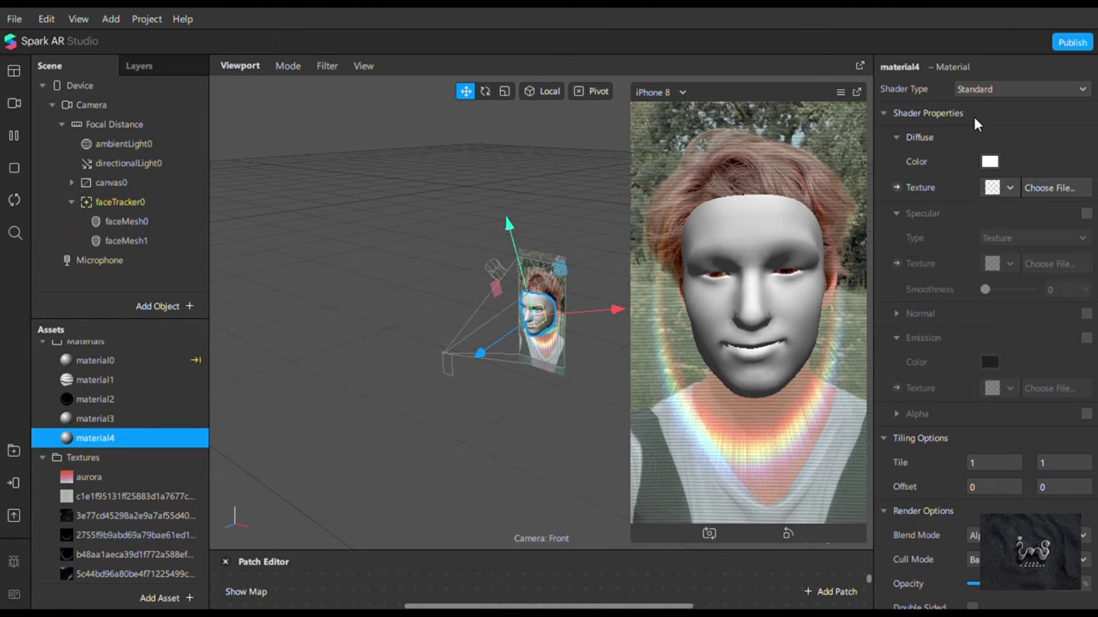
{"action": "left_click", "coordinate": [980, 92]}
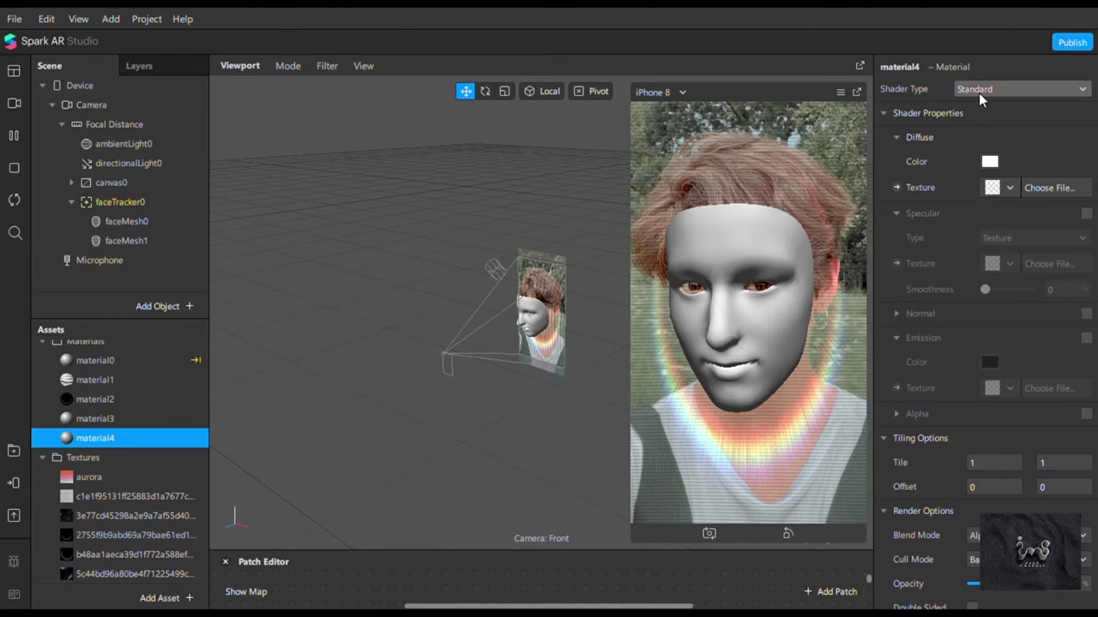
{"action": "left_click", "coordinate": [1003, 141]}
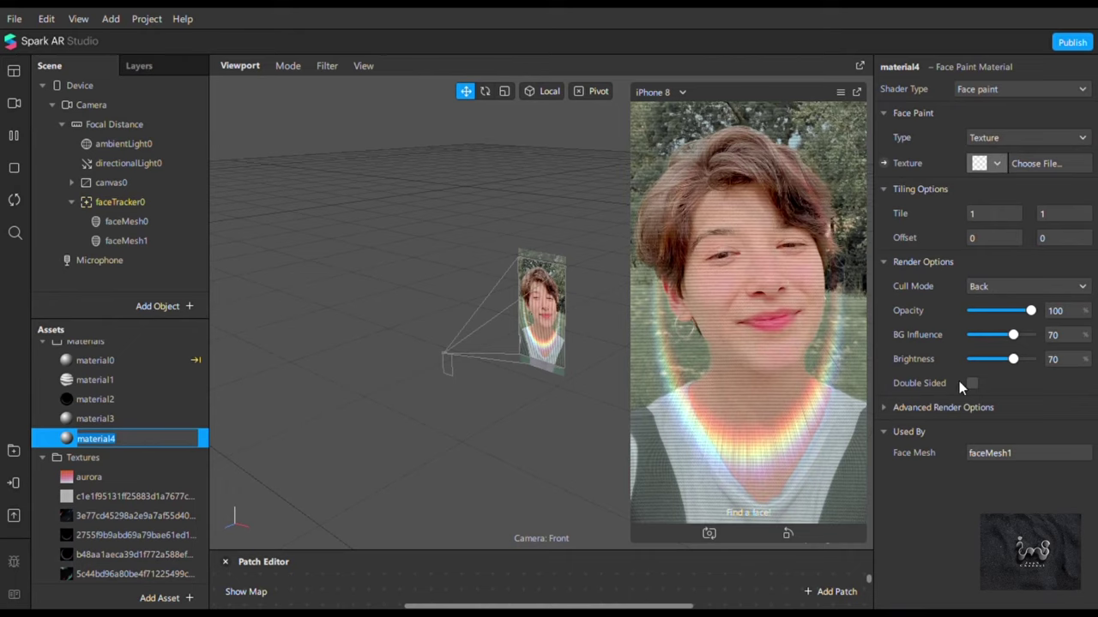
- Apply the blsh4 blush texture and expand Advanced Render Options
{"action": "left_click", "coordinate": [986, 163]}
{"action": "key", "text": "Return"}
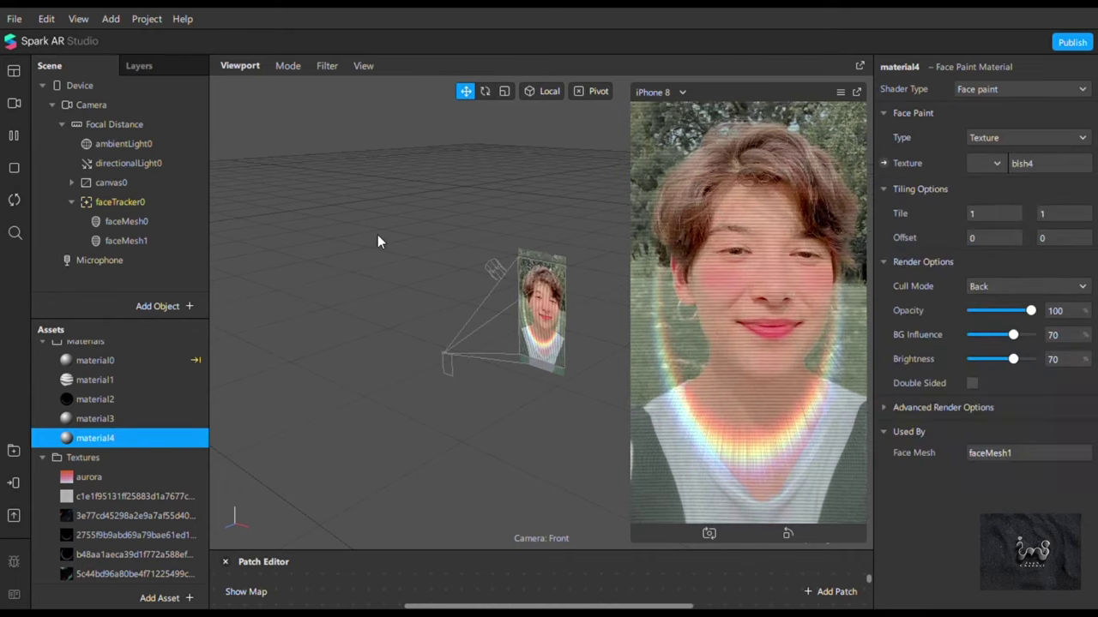
{"action": "left_click", "coordinate": [883, 409]}
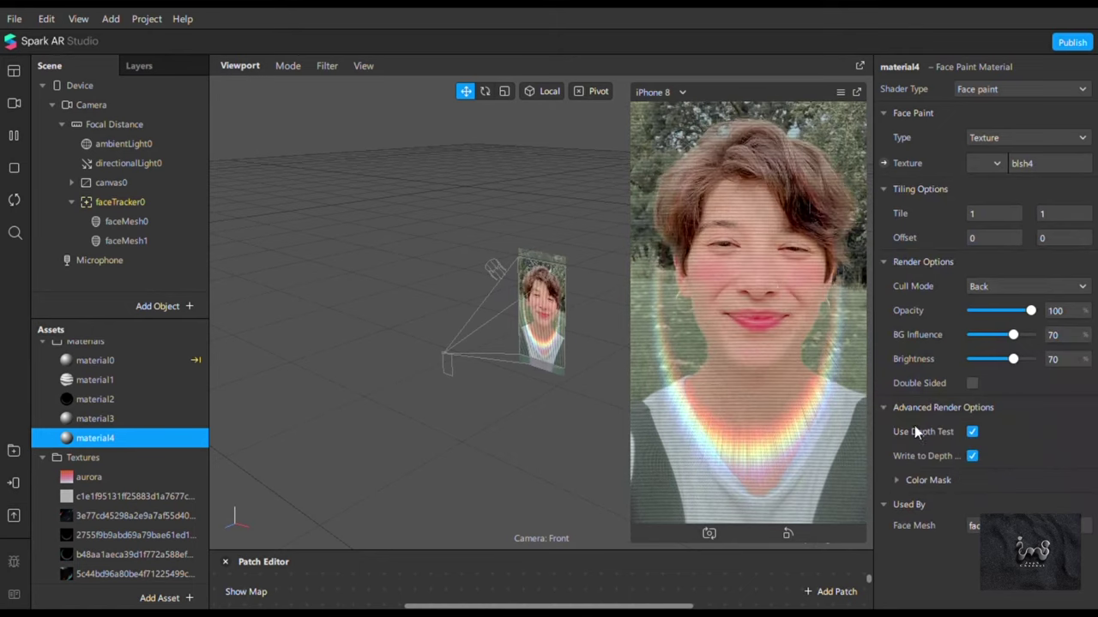
{"action": "left_click", "coordinate": [882, 408]}
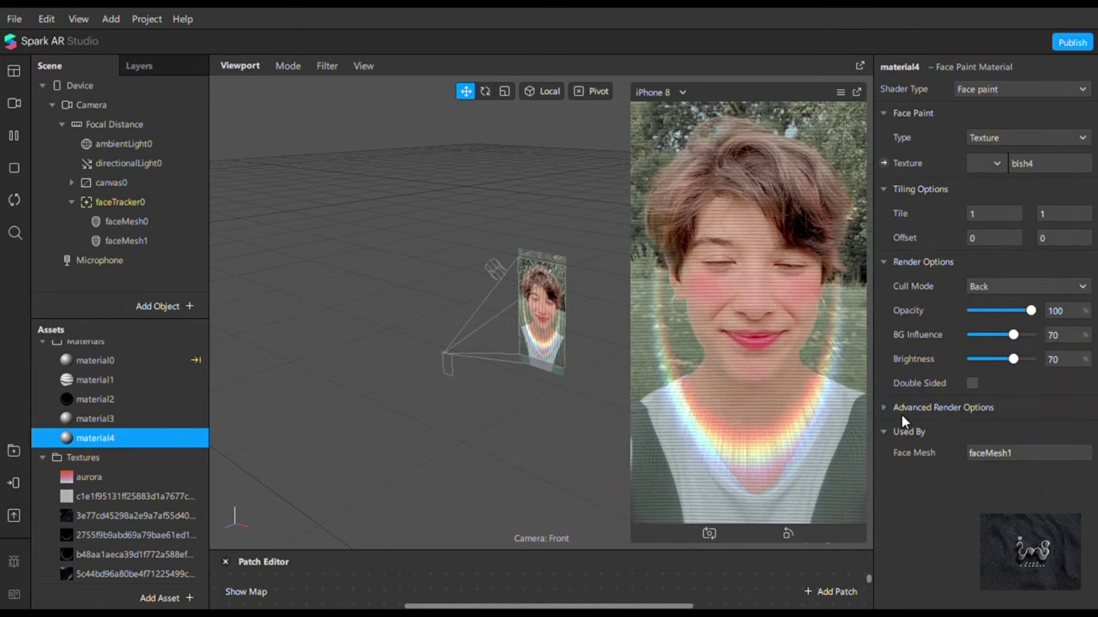
{"action": "left_click", "coordinate": [902, 409]}
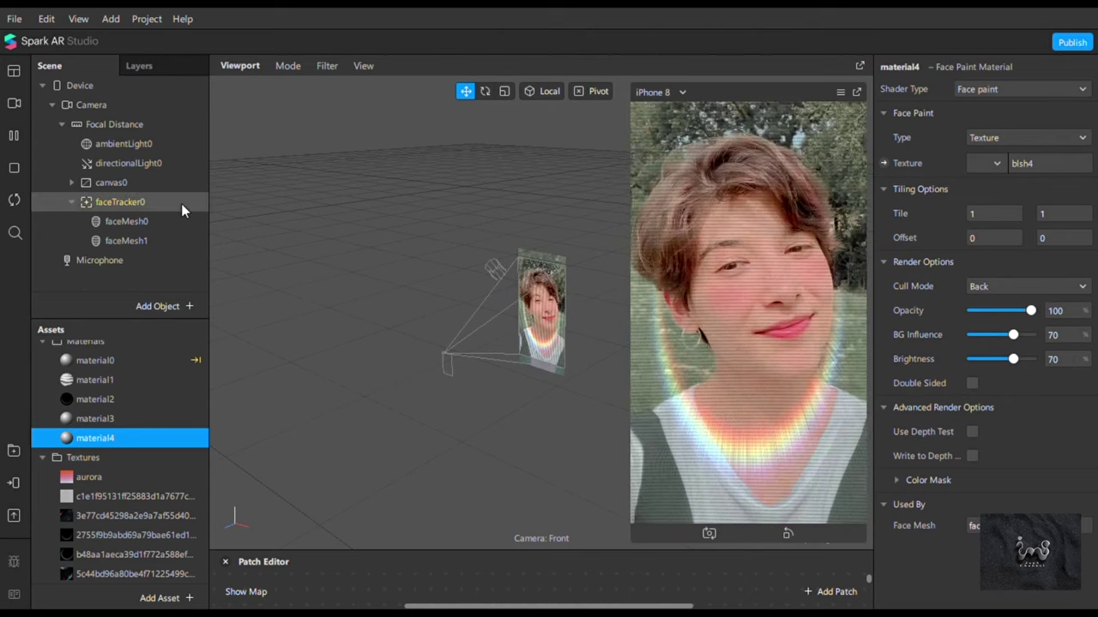
- Add a third face mesh, faceMesh2, and select its material5
{"action": "right_click", "coordinate": [181, 208]}
{"action": "mouse_move", "coordinate": [138, 217]}
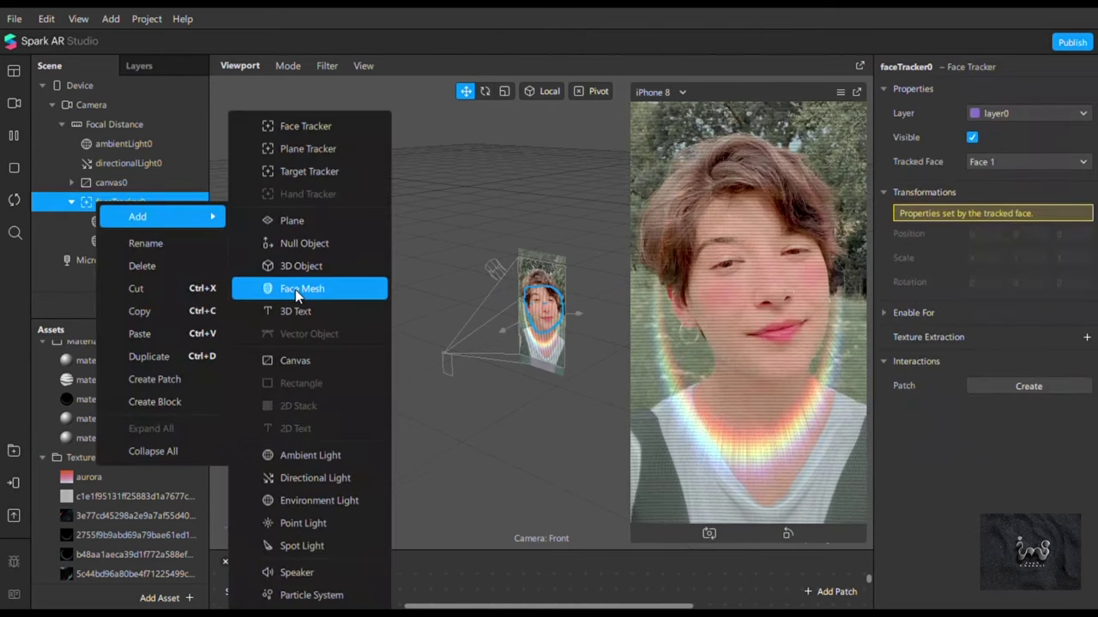
{"action": "left_click", "coordinate": [295, 289]}
{"action": "left_click", "coordinate": [1086, 368]}
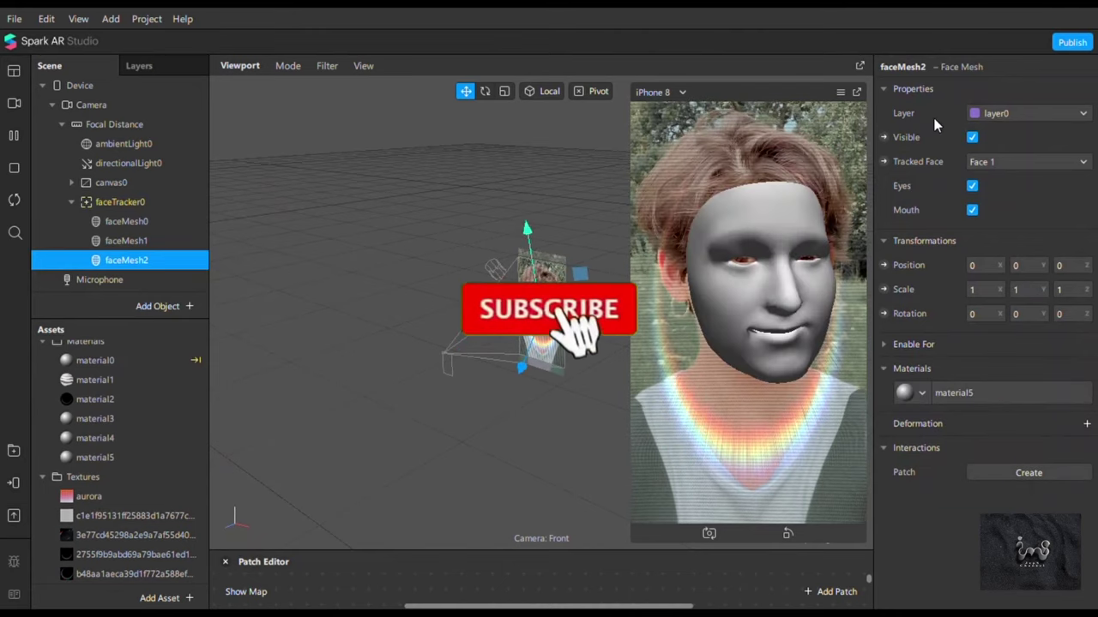
{"action": "left_click", "coordinate": [953, 393]}
- Make material5 a Face paint material with the Lips5 texture
{"action": "left_click", "coordinate": [1021, 90]}
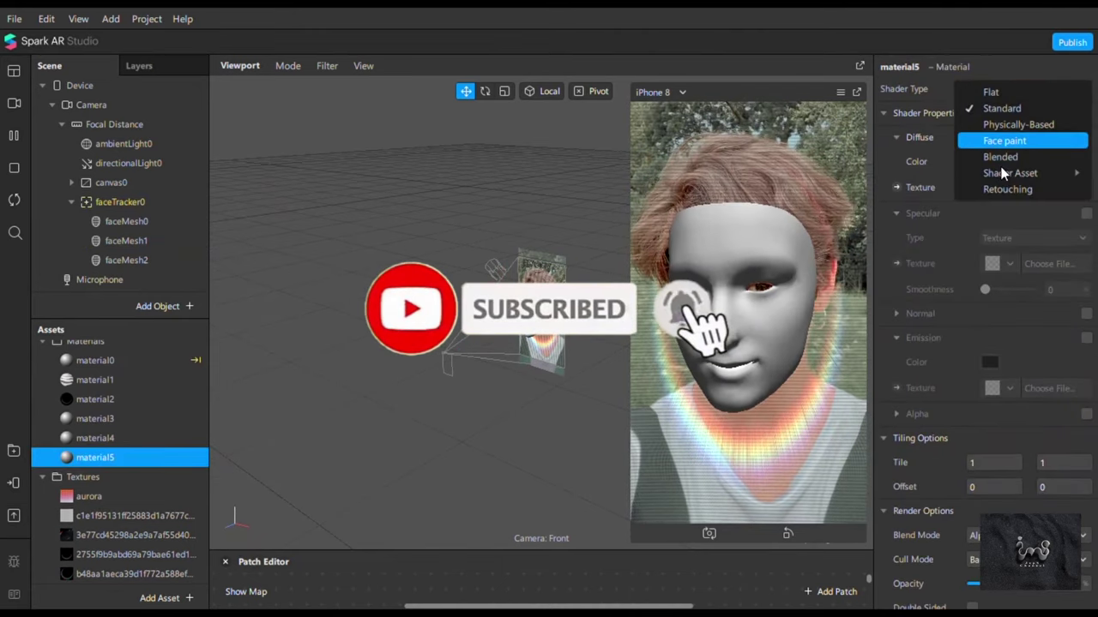
{"action": "left_click", "coordinate": [999, 145]}
{"action": "left_click", "coordinate": [997, 164]}
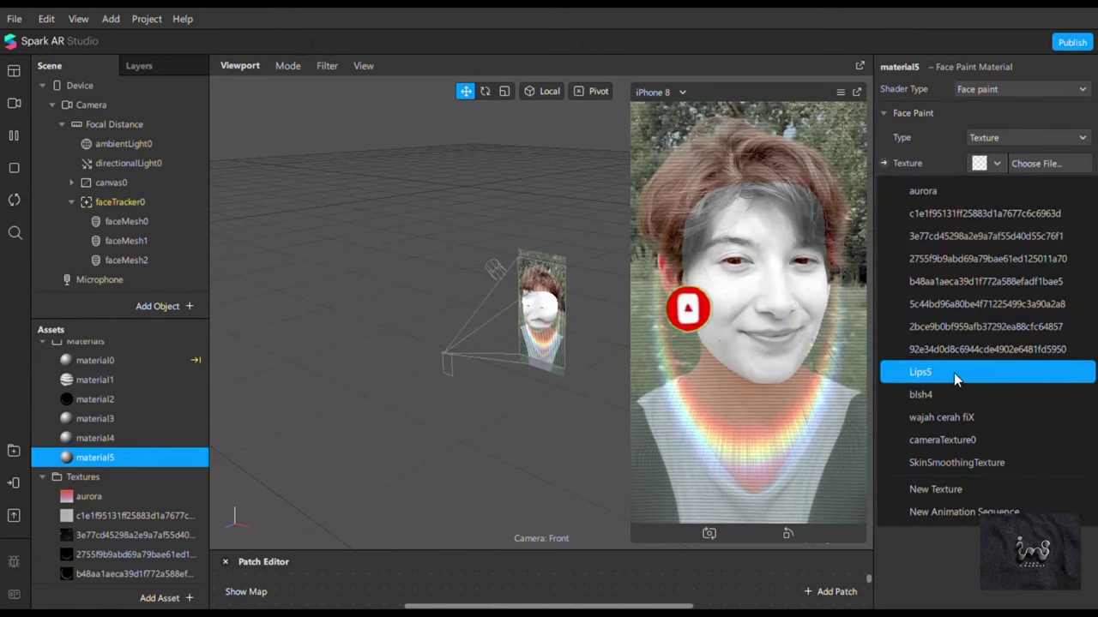
{"action": "left_click", "coordinate": [953, 373]}
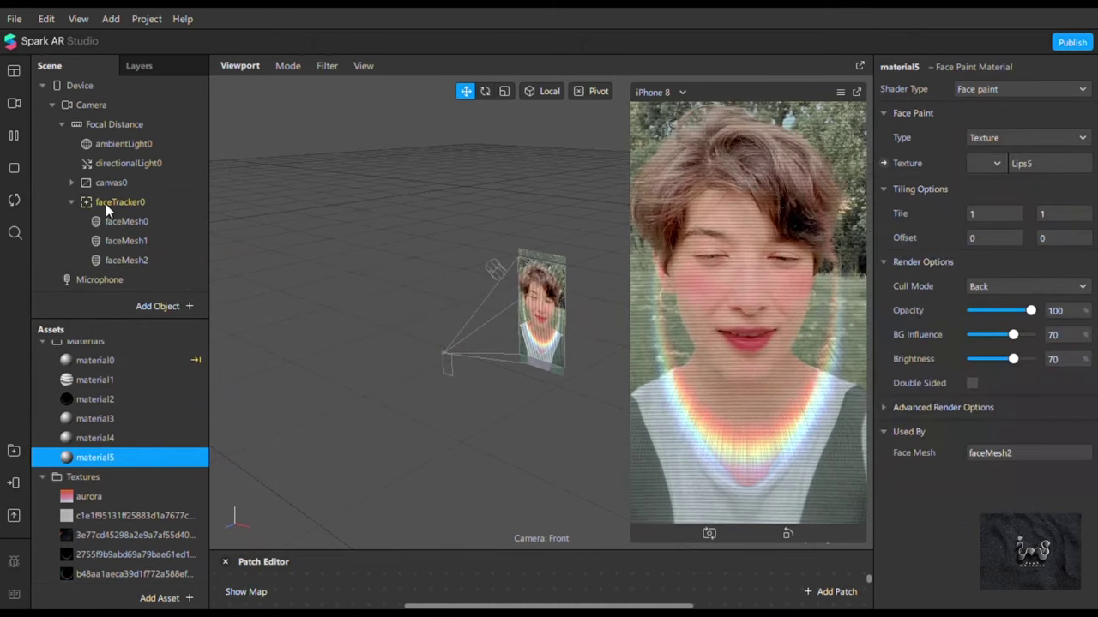
- Add faceMesh3 and make material6 a Face paint material with wajah cerah fiX
{"action": "right_click", "coordinate": [183, 224]}
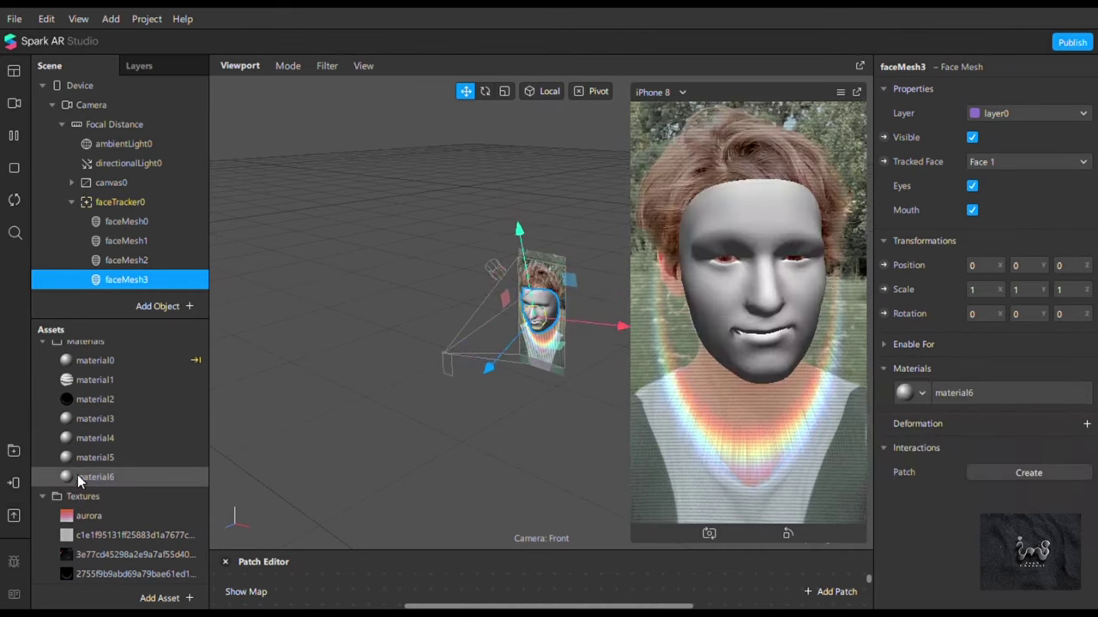
{"action": "left_click", "coordinate": [1021, 89]}
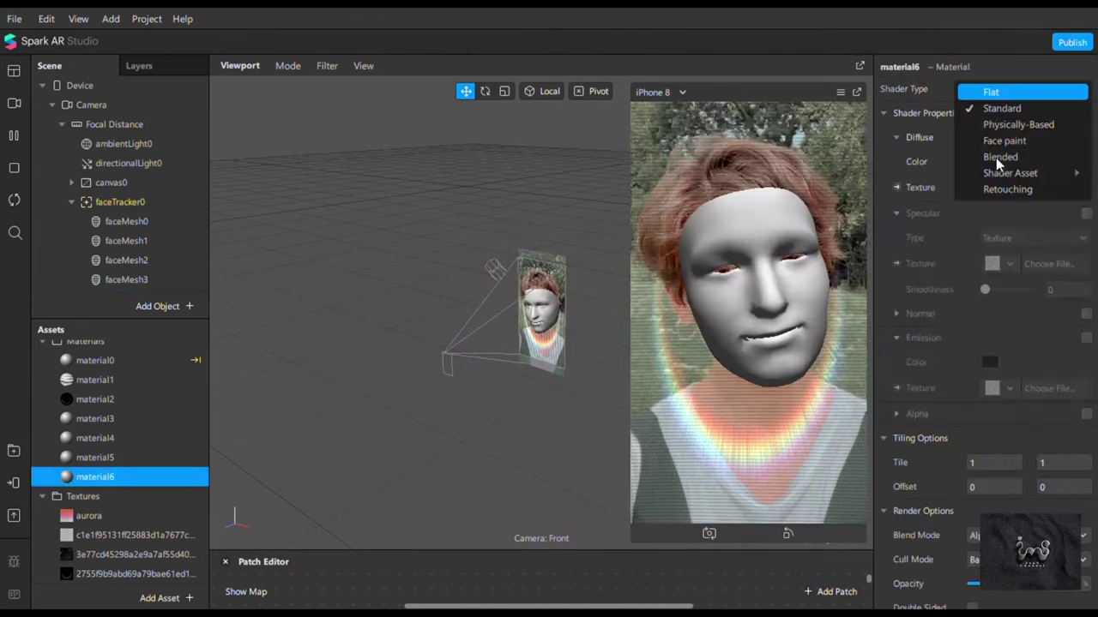
{"action": "left_click", "coordinate": [996, 161]}
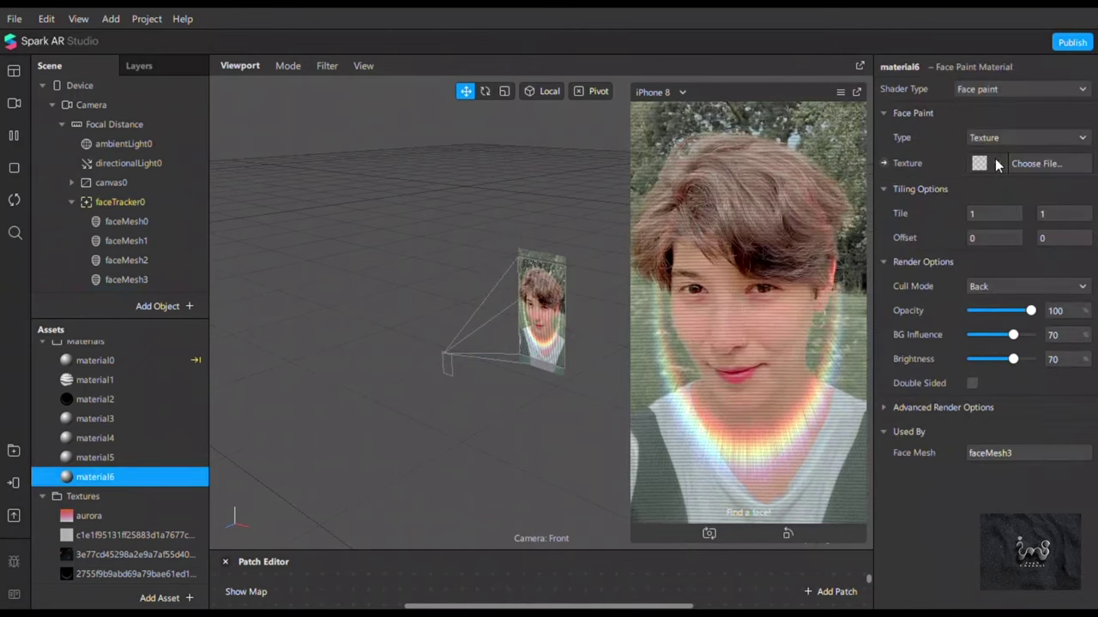
{"action": "left_click", "coordinate": [996, 163]}
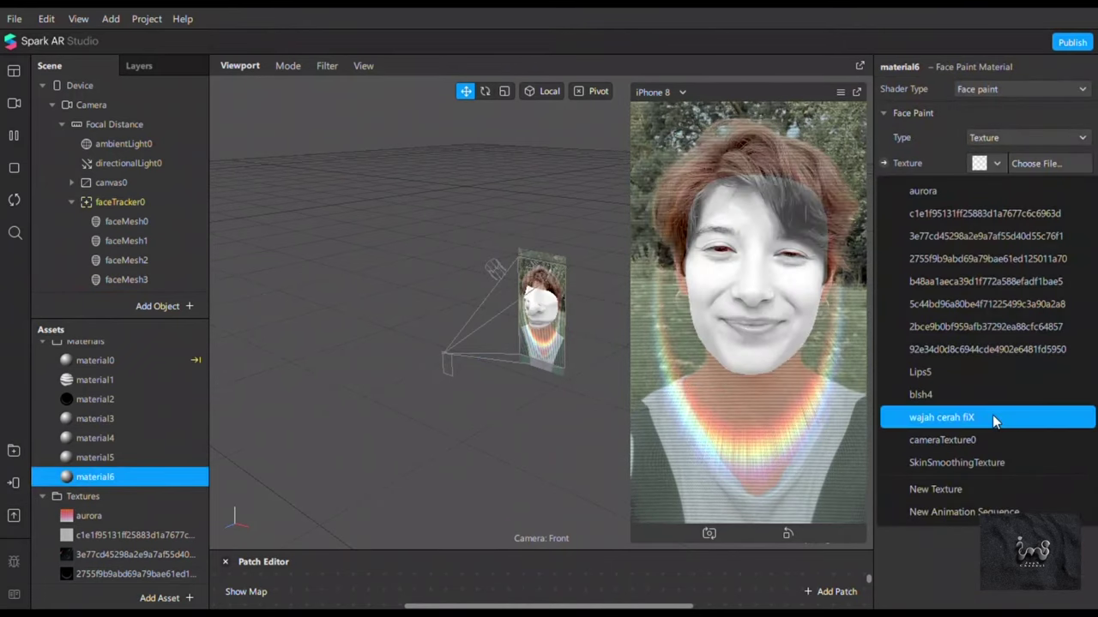
{"action": "left_click", "coordinate": [992, 417]}
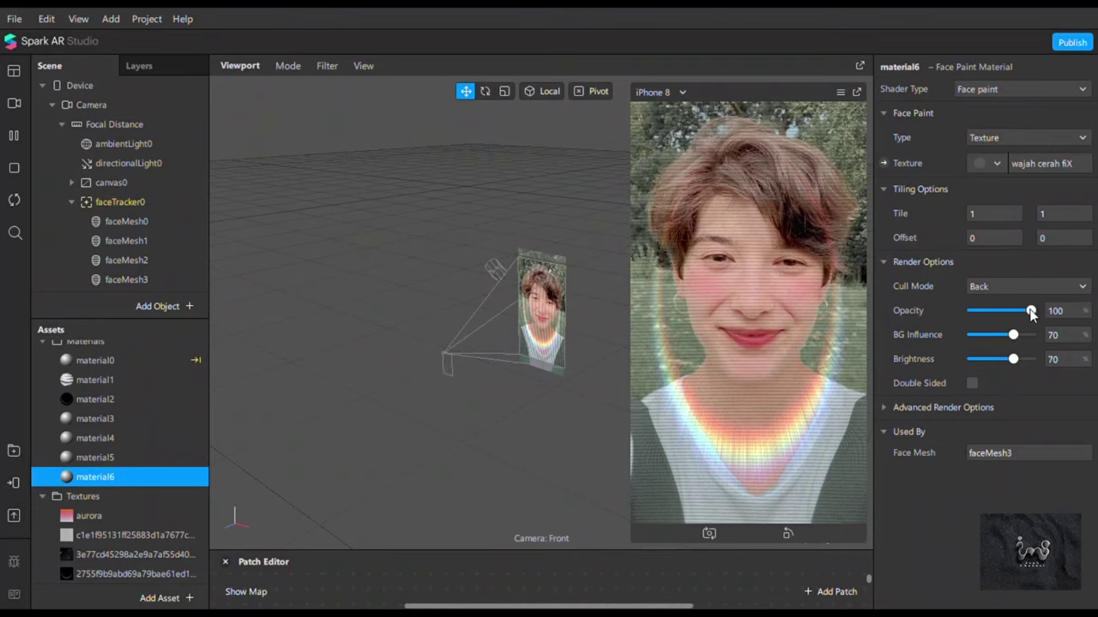
- Lower material6's opacity to 64 and expand Advanced Render Options
{"action": "left_click_drag", "start_coordinate": [1030, 311], "coordinate": [1012, 311]}
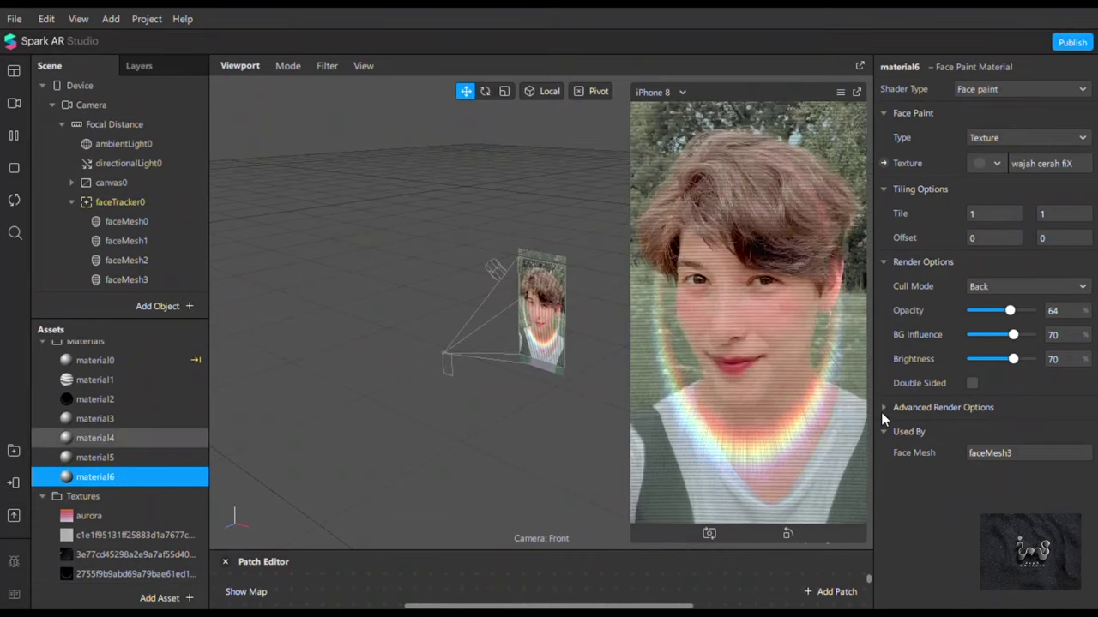
{"action": "left_click", "coordinate": [881, 409]}
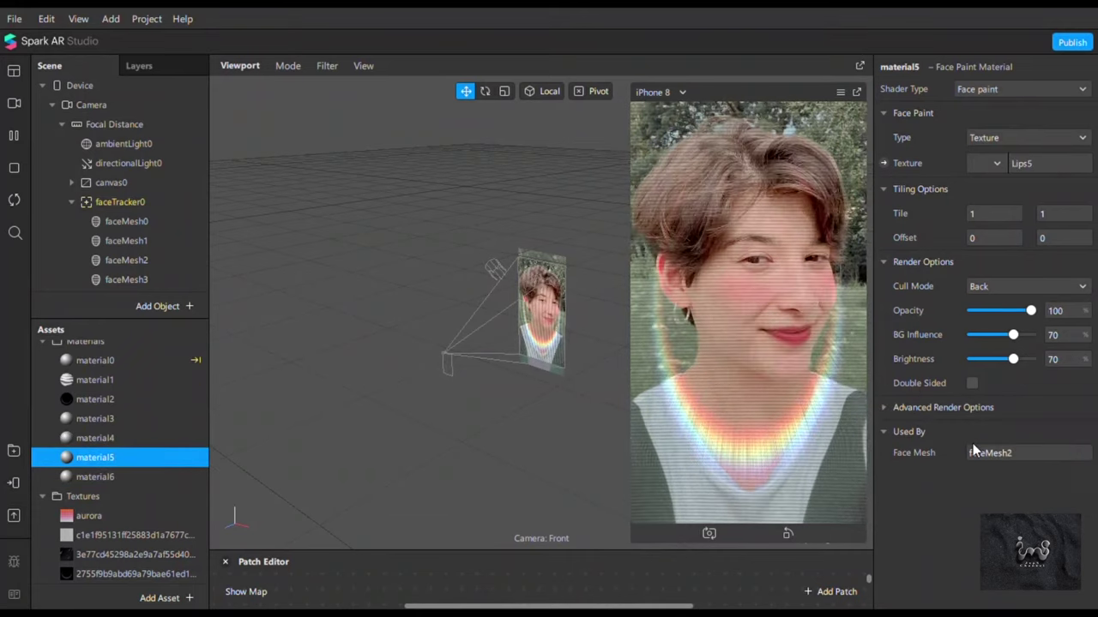
{"action": "left_click", "coordinate": [896, 409]}
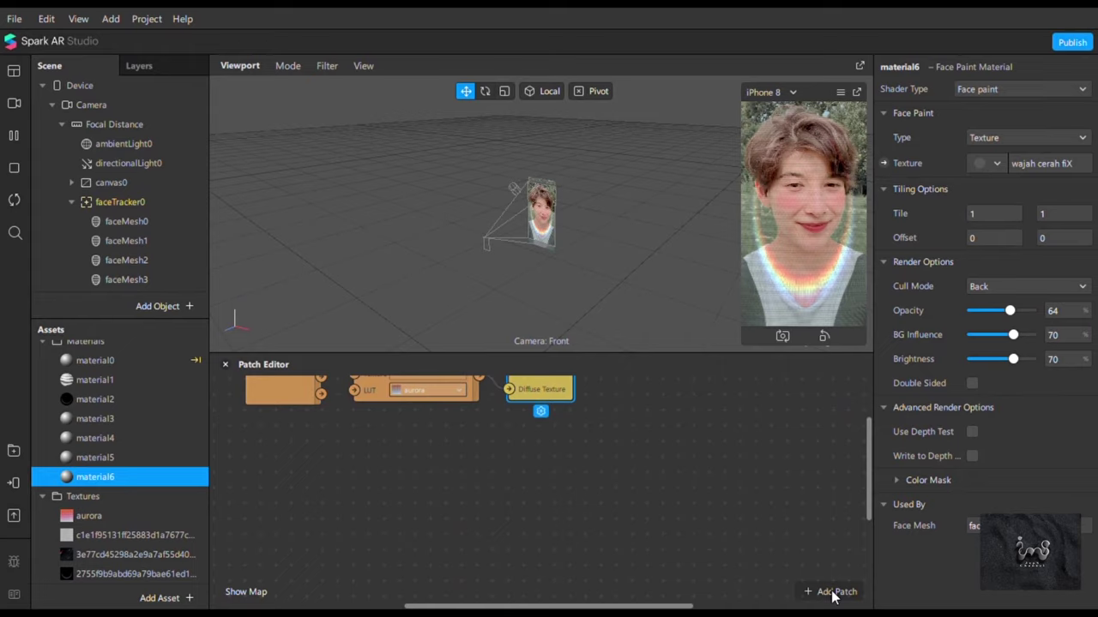
- Add a visible Picker UI patch with the first light-leak texture as Texture 1
{"action": "left_click", "coordinate": [832, 593]}
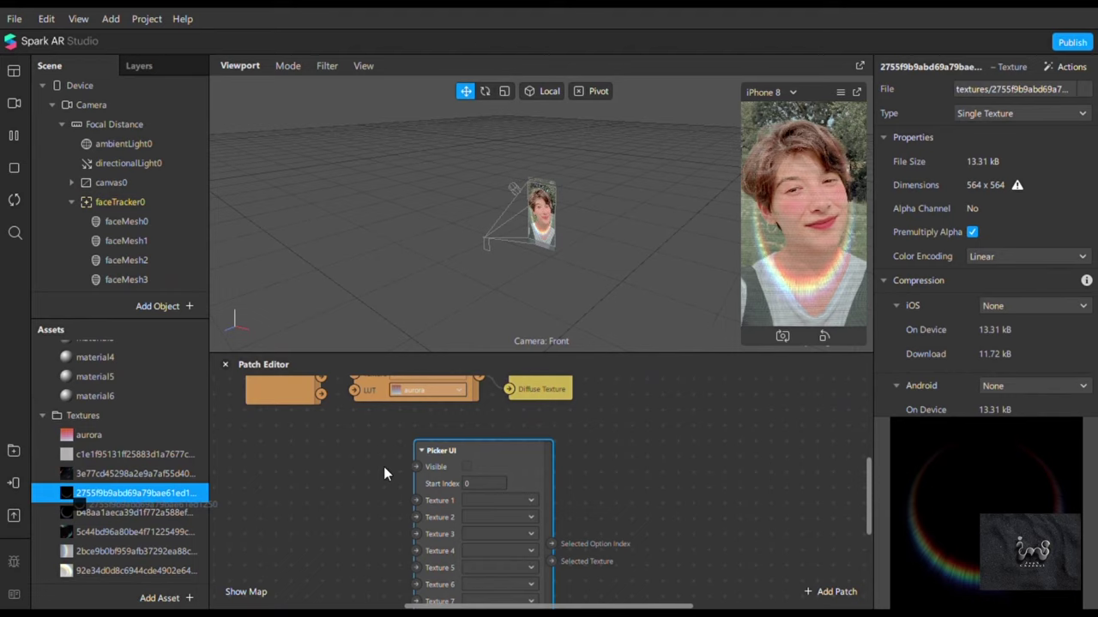
{"action": "left_click_drag", "start_coordinate": [383, 471], "coordinate": [418, 501]}
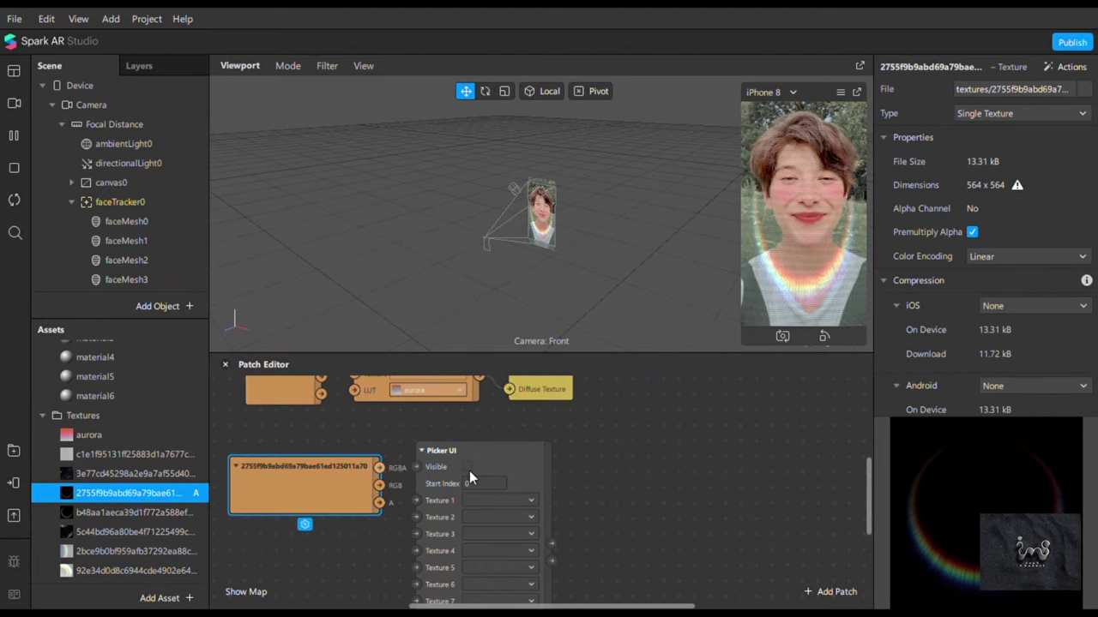
{"action": "left_click", "coordinate": [467, 469]}
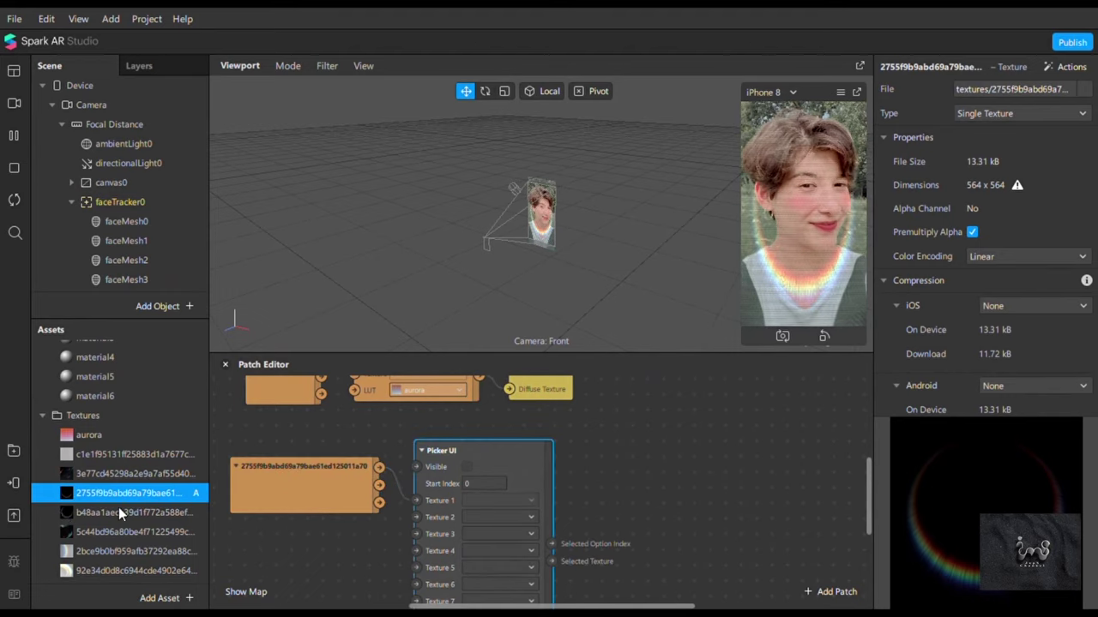
- Add the second, third and fourth light-leak textures as picker options 2–4
{"action": "left_click_drag", "start_coordinate": [136, 473], "coordinate": [297, 538]}
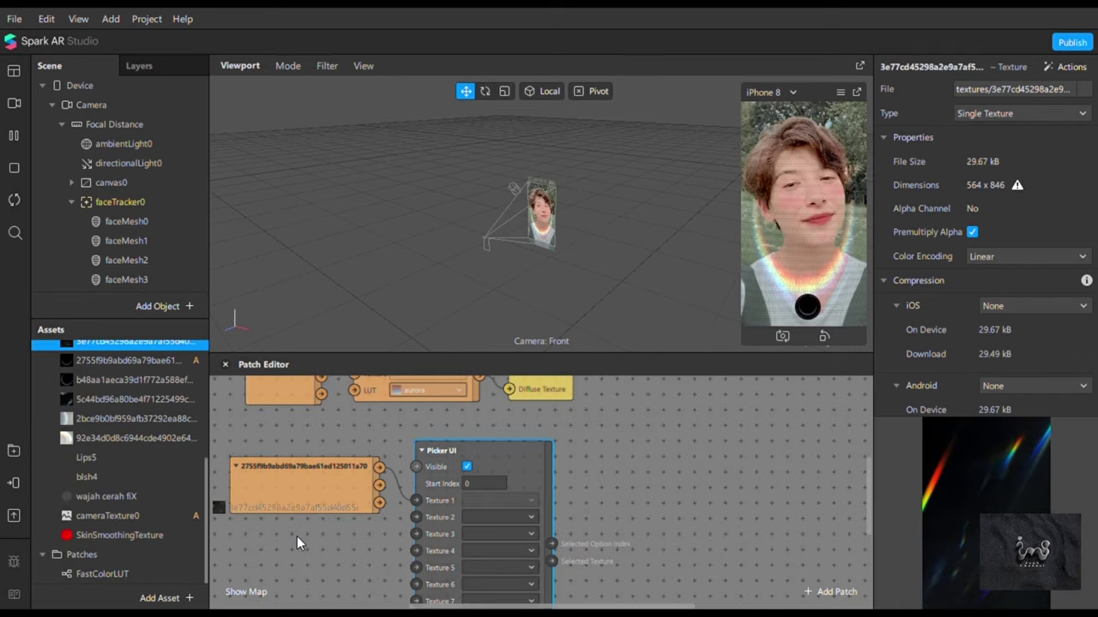
{"action": "left_click_drag", "start_coordinate": [416, 461], "coordinate": [369, 505]}
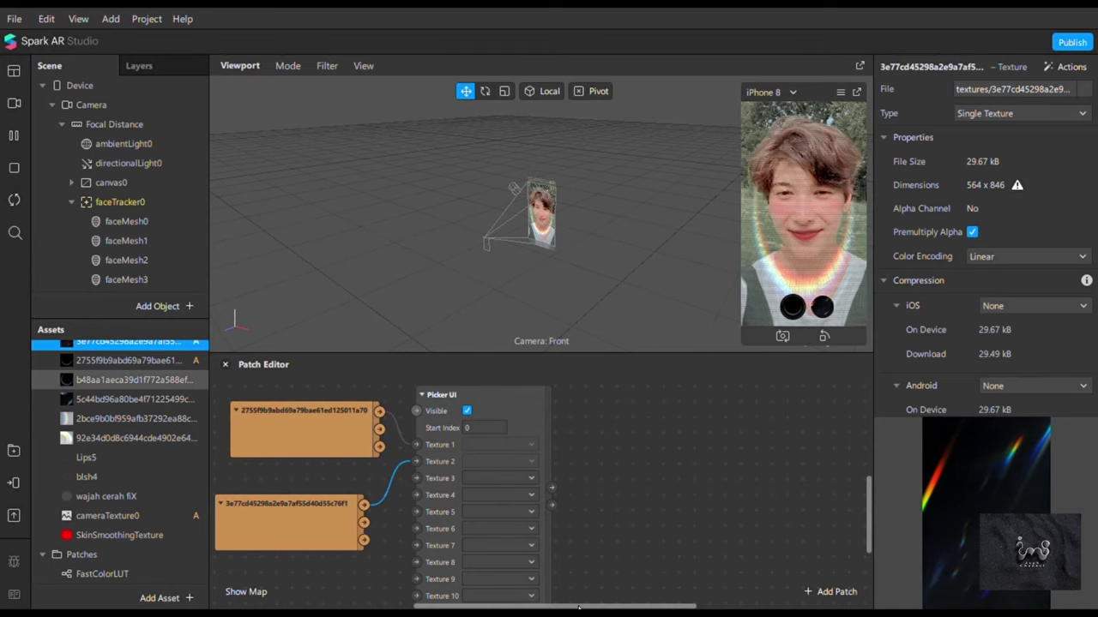
{"action": "mouse_move", "coordinate": [129, 399]}
{"action": "left_mouse_down"}
{"action": "mouse_move", "coordinate": [492, 568]}
{"action": "mouse_move", "coordinate": [367, 415]}
{"action": "mouse_move", "coordinate": [283, 549]}
{"action": "left_mouse_up"}
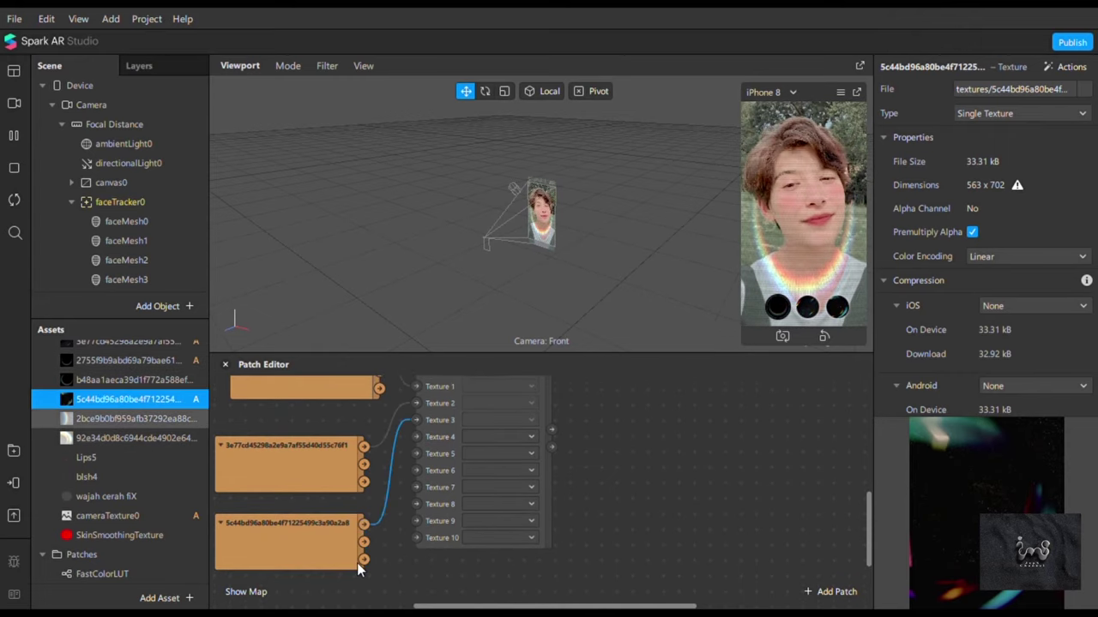
{"action": "left_click_drag", "start_coordinate": [129, 418], "coordinate": [283, 575]}
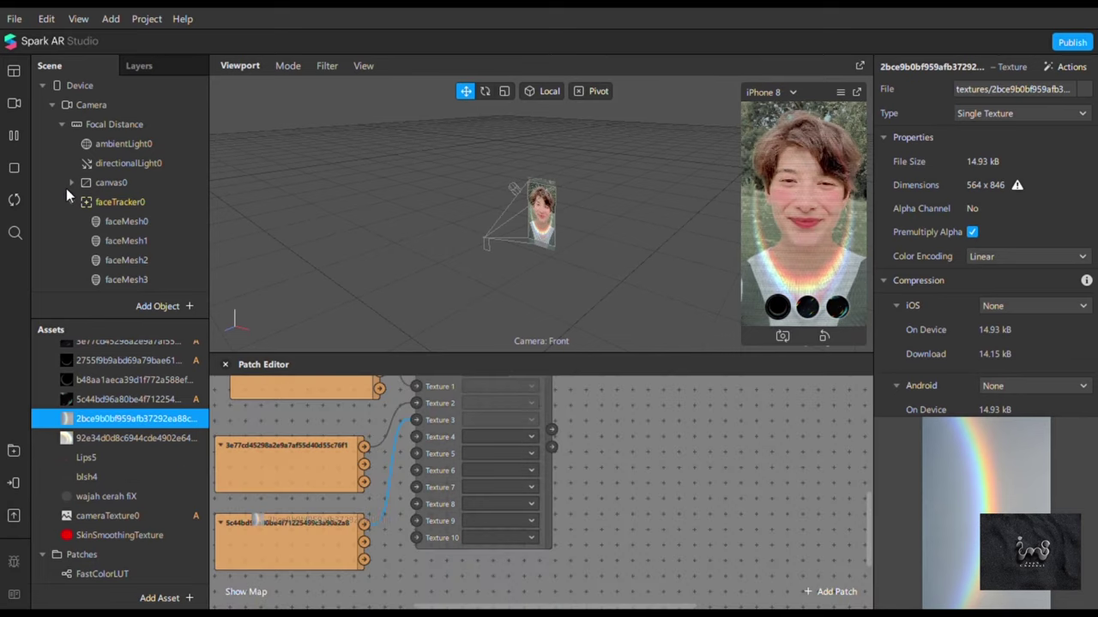
{"action": "left_click", "coordinate": [779, 216]}
- Select rainbow1 and add an Equals Exactly patch fed by the picker's Selected Option Index
{"action": "left_click", "coordinate": [865, 178]}
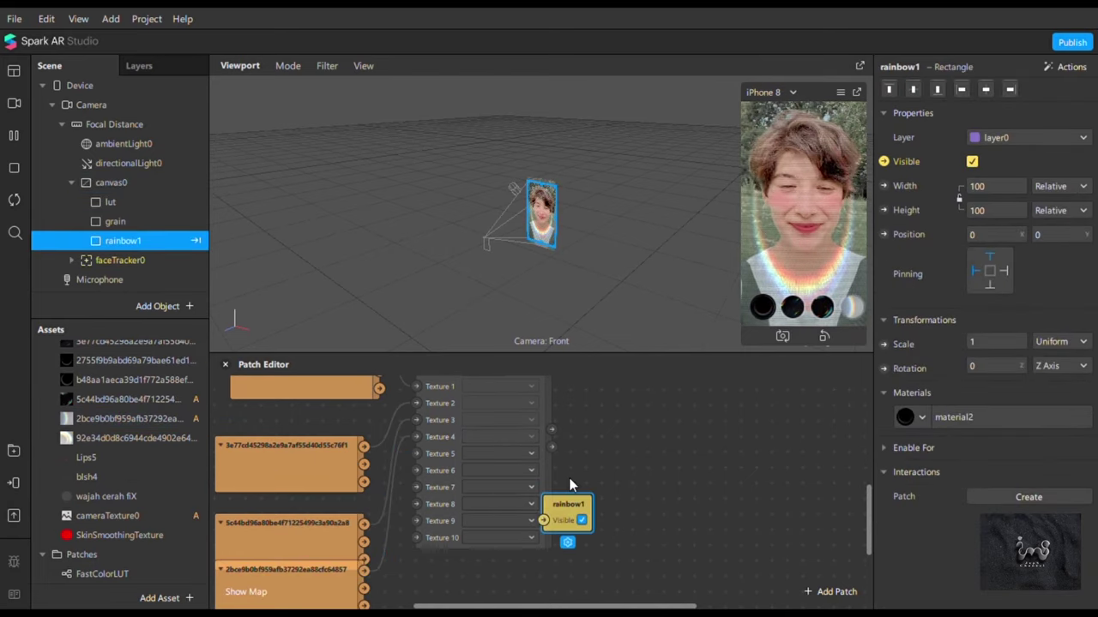
{"action": "left_click_drag", "start_coordinate": [551, 429], "coordinate": [576, 389]}
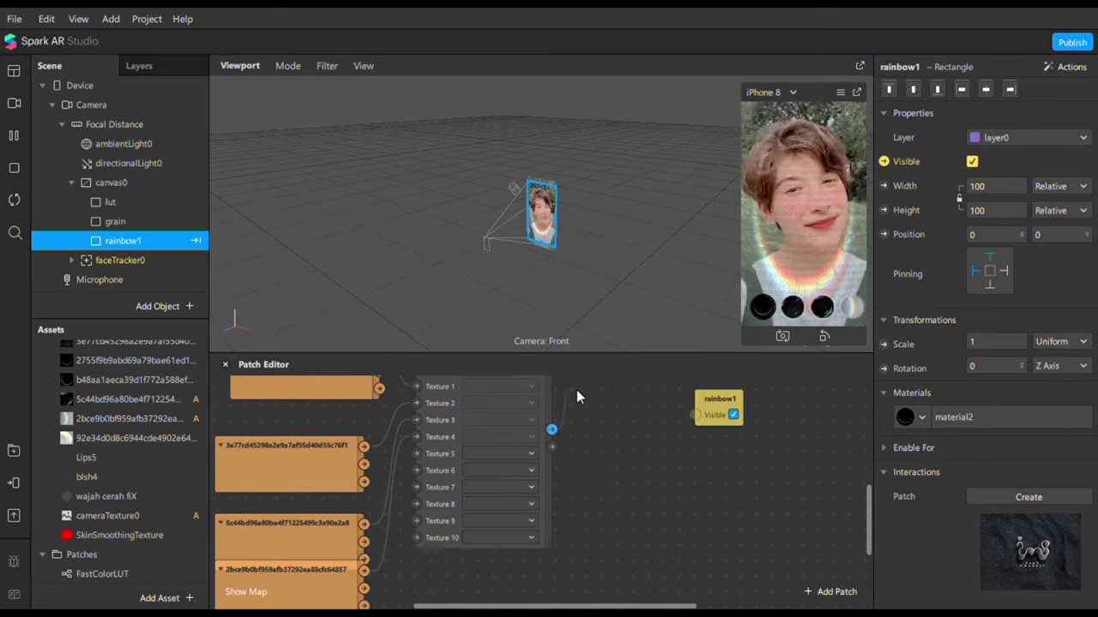
{"action": "left_click_drag", "start_coordinate": [576, 389], "coordinate": [577, 389]}
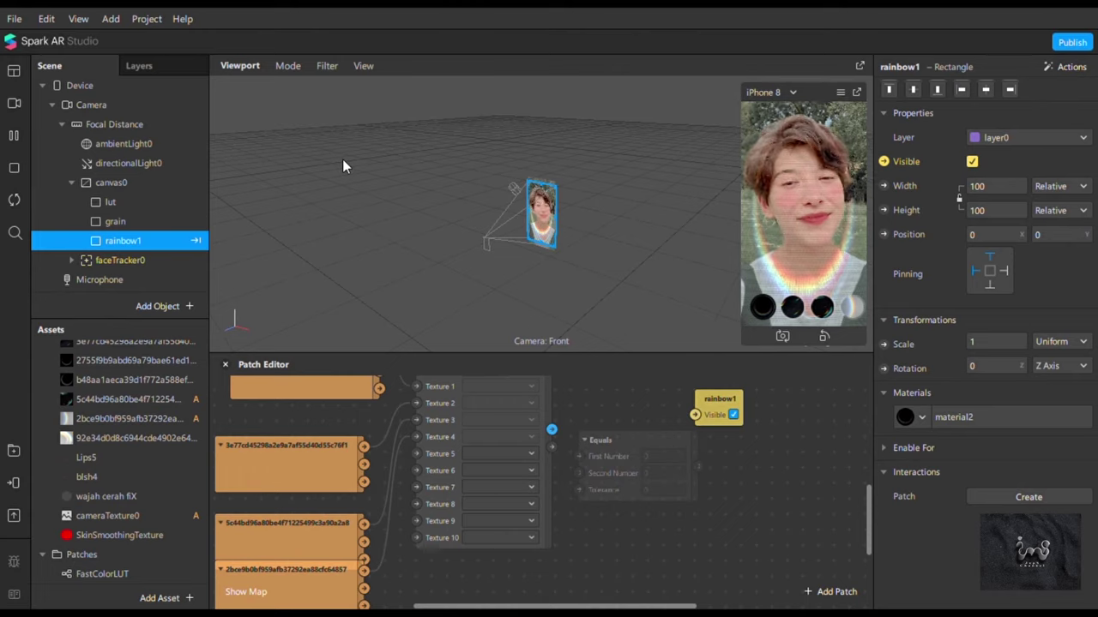
{"action": "left_click", "coordinate": [85, 104]}
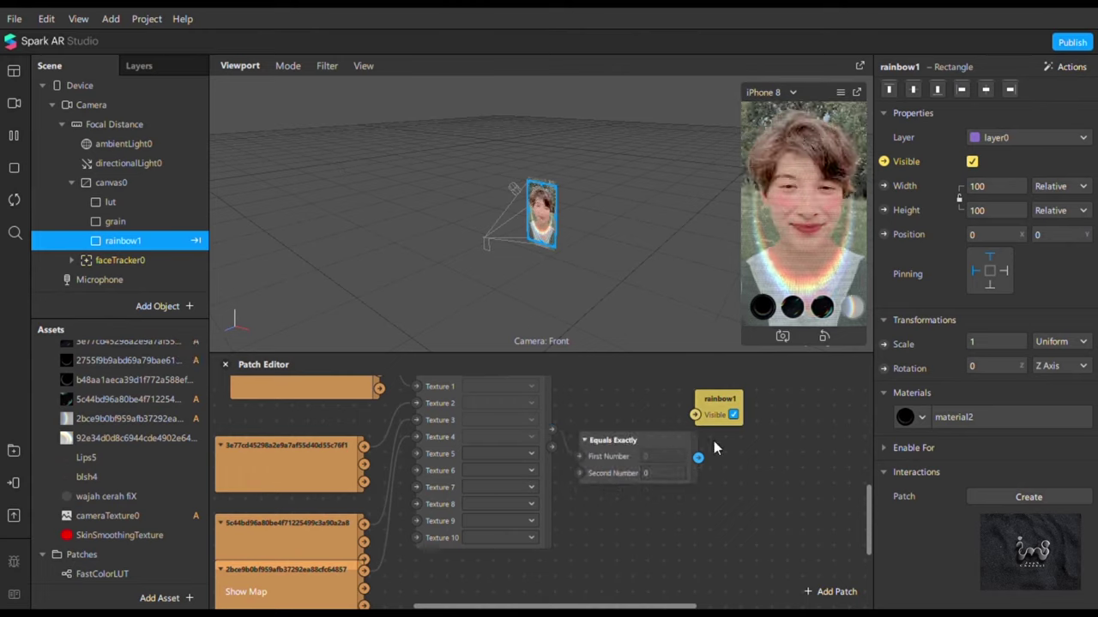
- Duplicate the Equals Exactly patch twice with Ctrl+D and move the first one to the top
{"action": "left_click", "coordinate": [668, 444]}
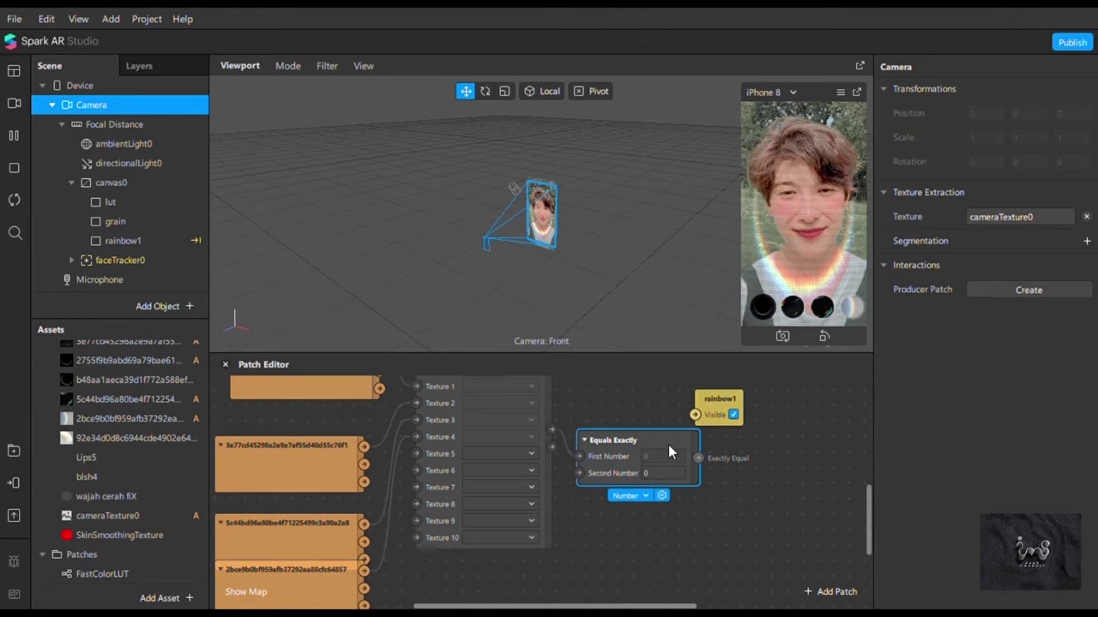
{"action": "key", "text": "ctrl+d"}
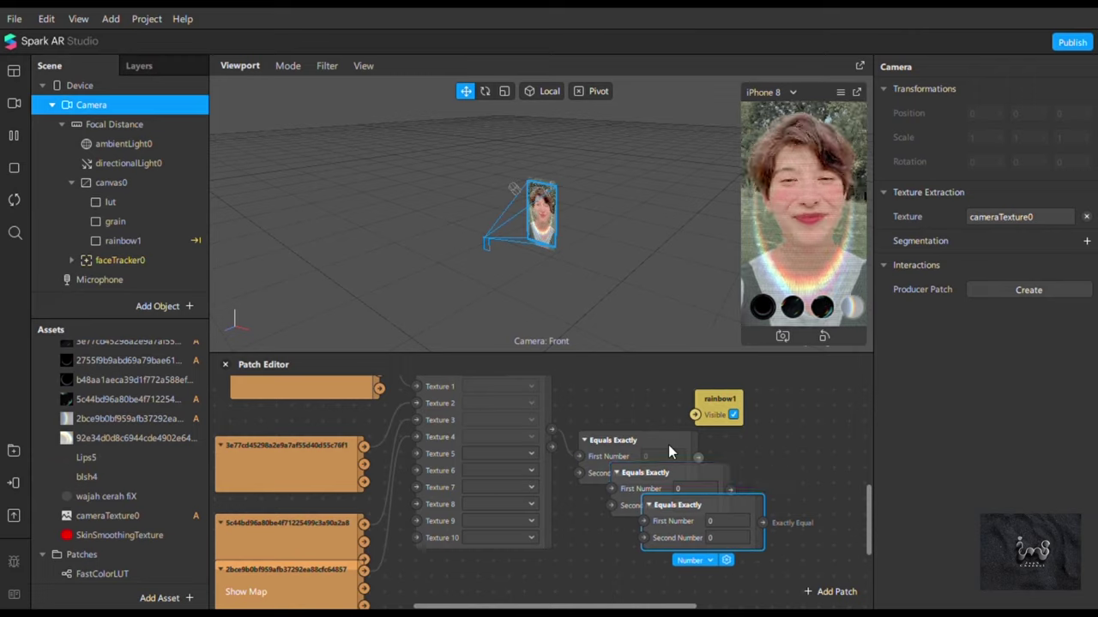
{"action": "key", "text": "ctrl+d"}
{"action": "key", "text": "ctrl+d"}
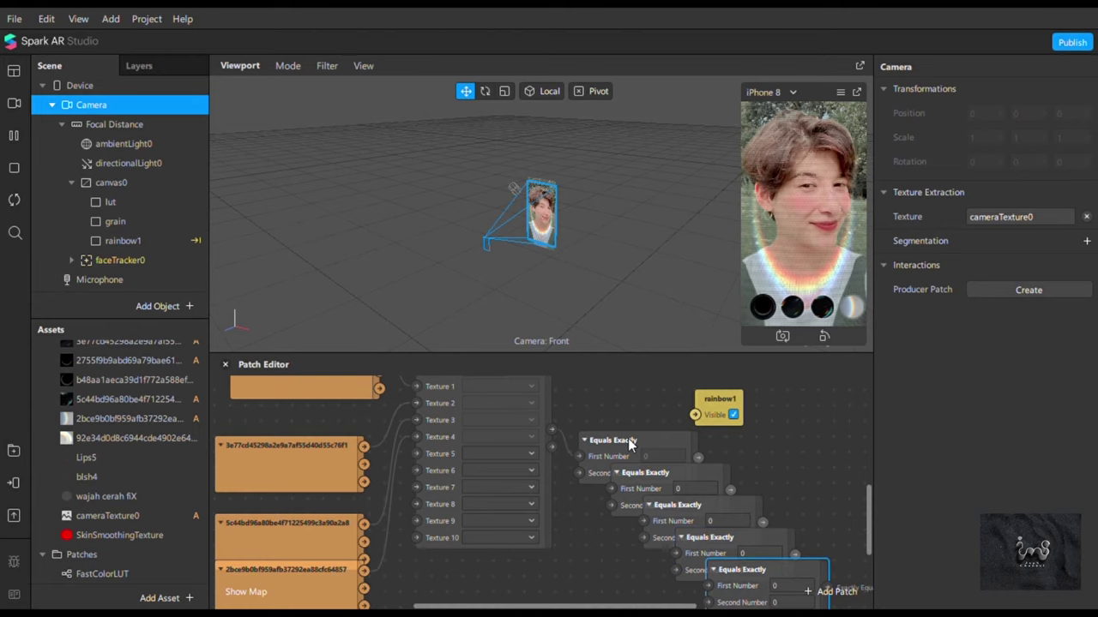
{"action": "left_click_drag", "start_coordinate": [599, 457], "coordinate": [600, 392]}
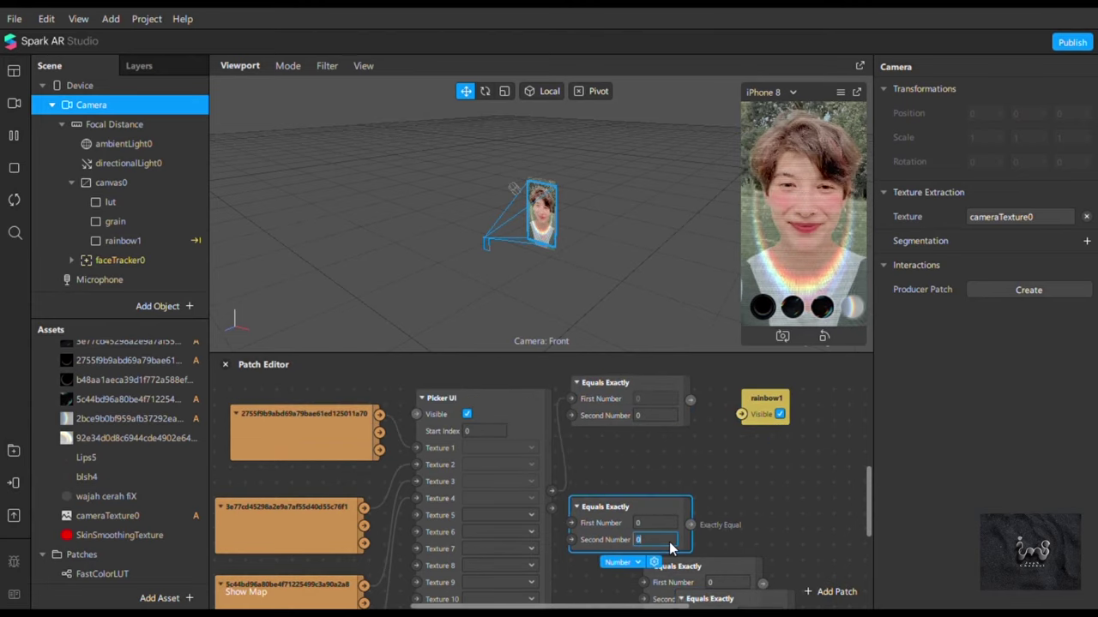
- Set the upper Equals Exactly patch's Second Number to 4
{"action": "scroll", "coordinate": [662, 532], "scroll_direction": "down", "scroll_amount": 2}
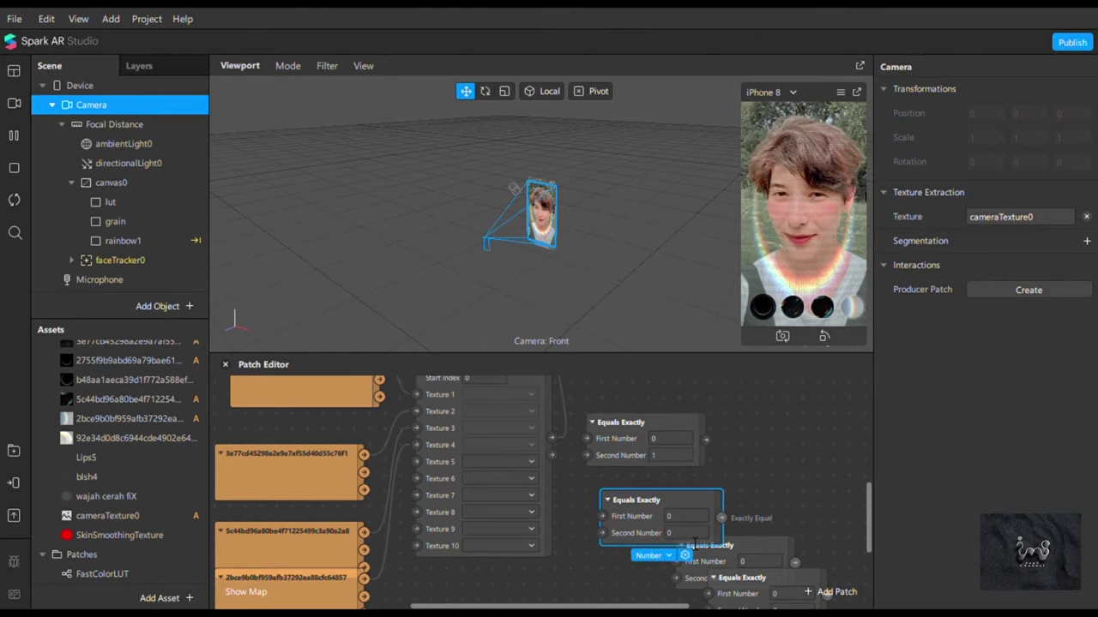
{"action": "scroll", "coordinate": [639, 450], "scroll_direction": "down", "scroll_amount": 5}
{"action": "scroll", "coordinate": [640, 451], "scroll_direction": "up", "scroll_amount": 5}
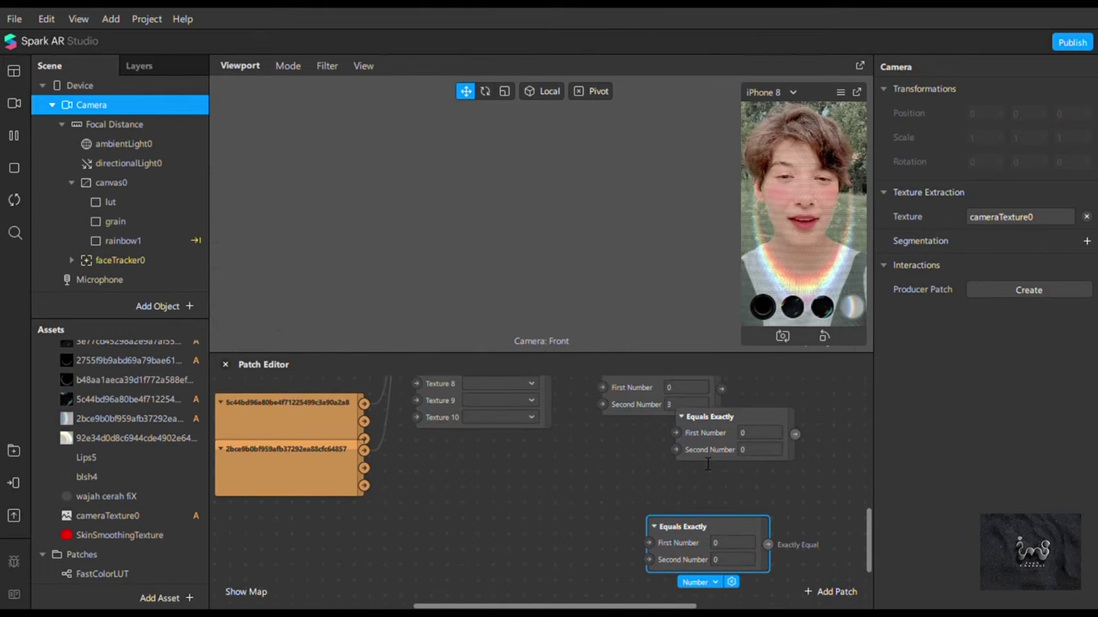
{"action": "left_click", "coordinate": [677, 434]}
{"action": "left_click", "coordinate": [708, 471]}
{"action": "type", "text": "4"}
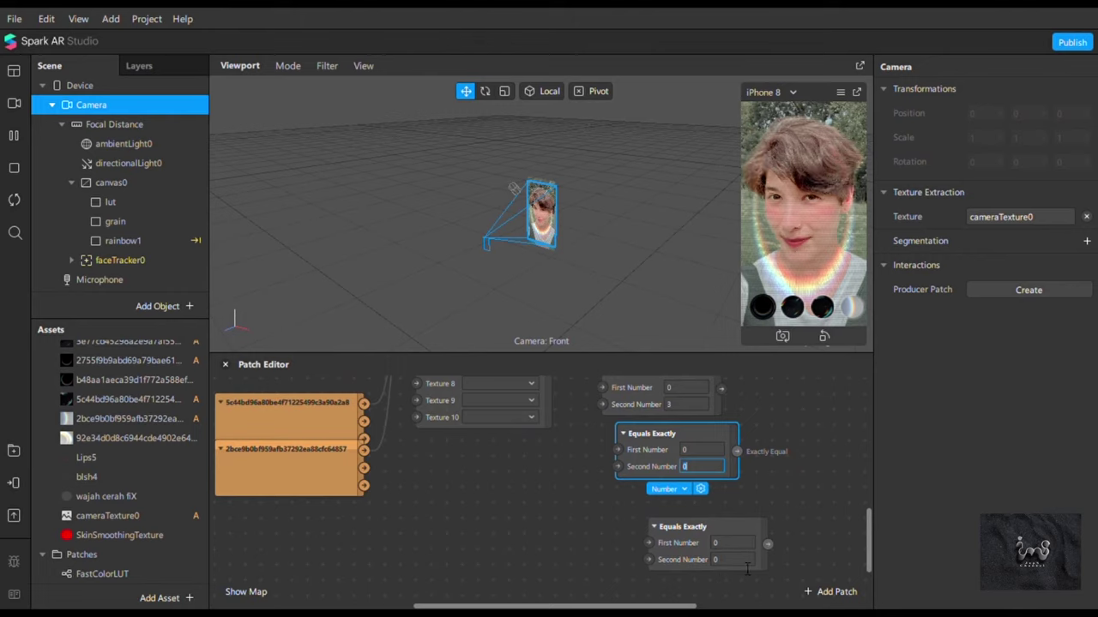
{"action": "left_click", "coordinate": [680, 504]}
{"action": "scroll", "coordinate": [617, 471], "scroll_direction": "up", "scroll_amount": 4}
{"action": "scroll", "coordinate": [626, 477], "scroll_direction": "down", "scroll_amount": 1}
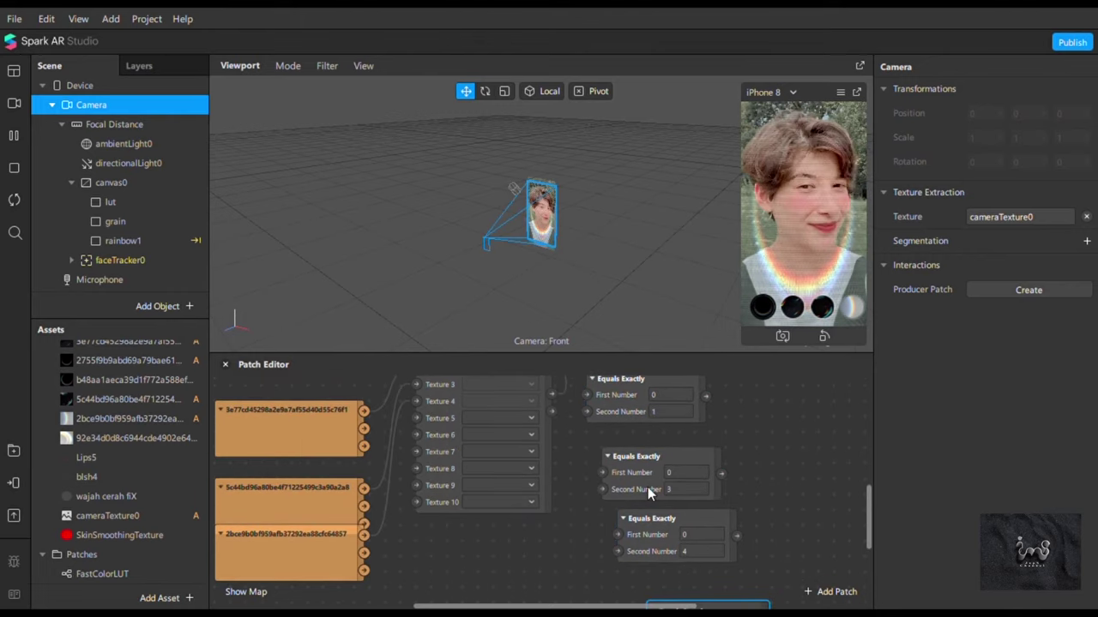
- Set the bottom Equals Exactly patch's Second Number to 5
{"action": "left_click", "coordinate": [648, 487]}
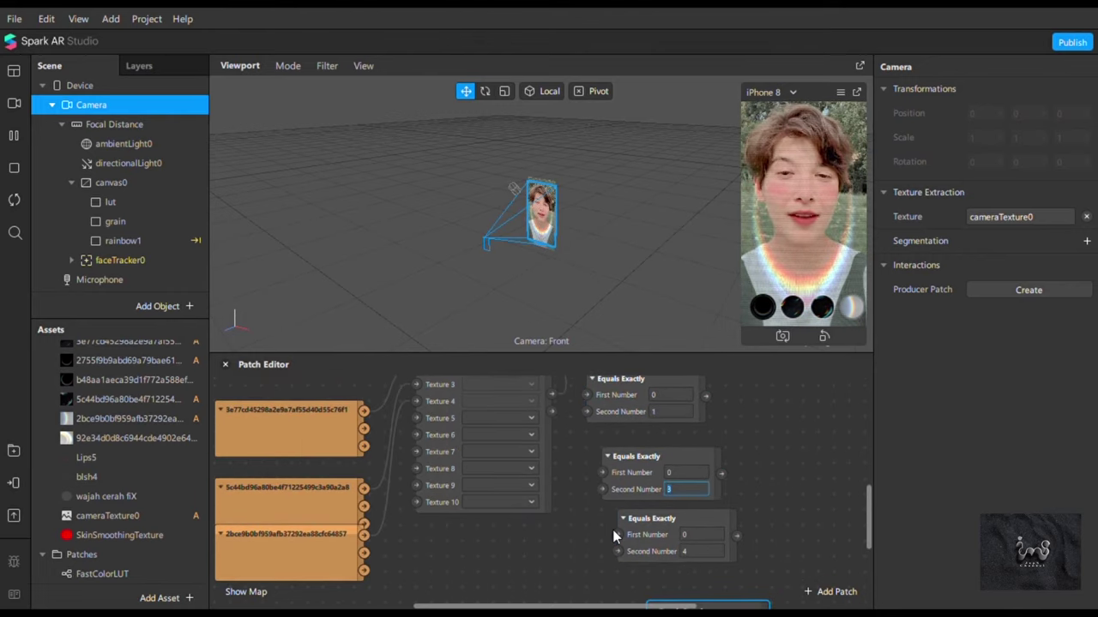
{"action": "type", "text": "2"}
{"action": "left_click", "coordinate": [699, 551]}
{"action": "type", "text": "5"}
{"action": "scroll", "coordinate": [678, 515], "scroll_direction": "down", "scroll_amount": 3}
{"action": "left_click", "coordinate": [667, 490]}
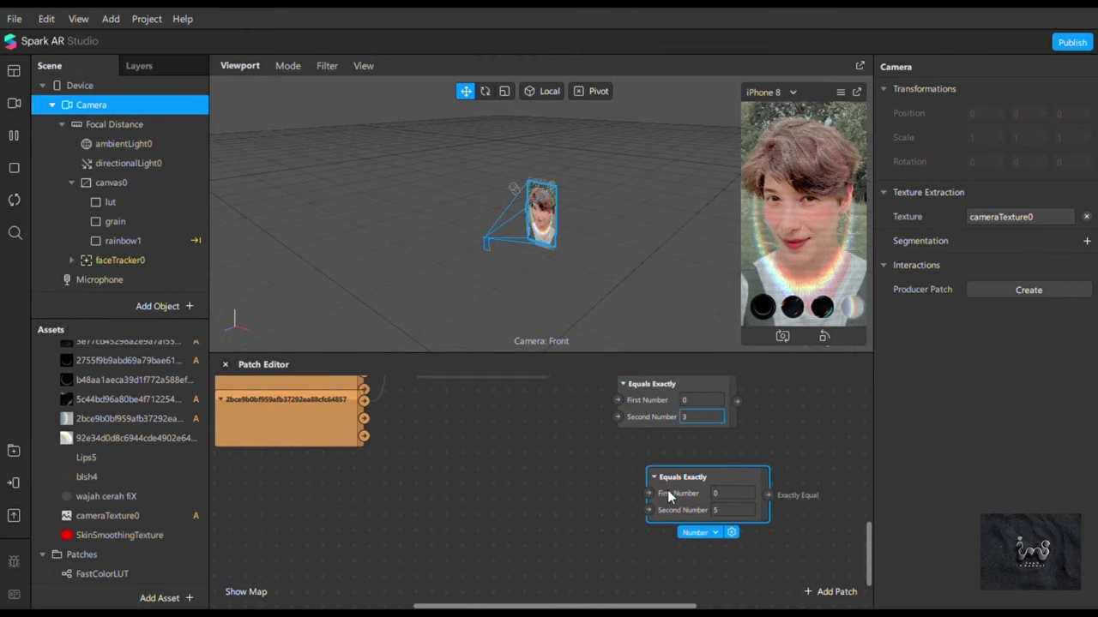
{"action": "scroll", "coordinate": [669, 495], "scroll_direction": "down", "scroll_amount": 1}
{"action": "left_click", "coordinate": [696, 502]}
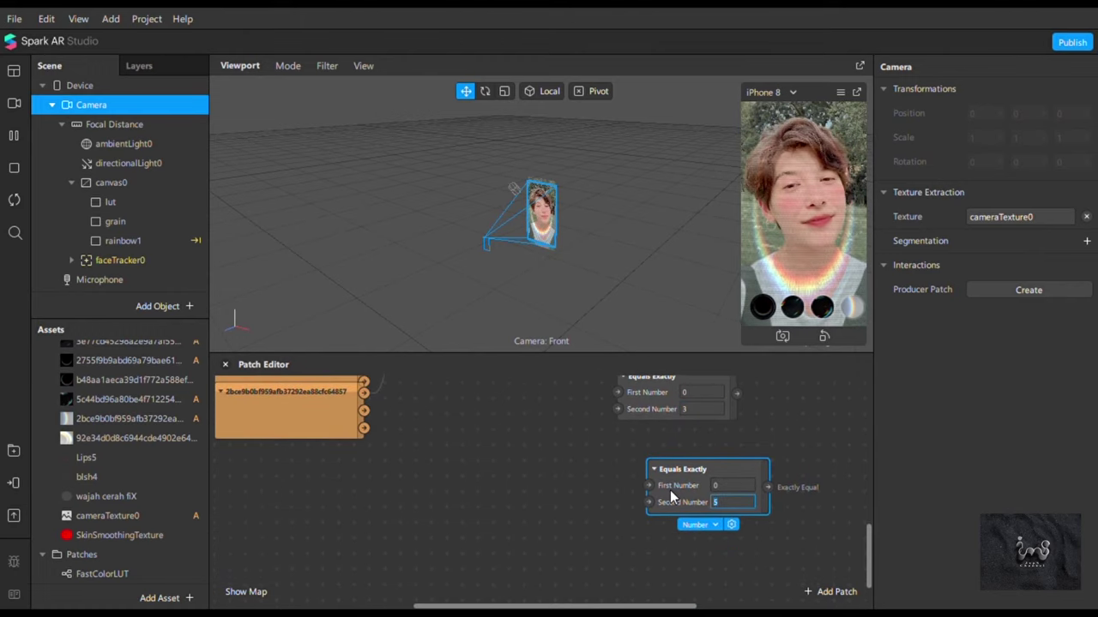
{"action": "scroll", "coordinate": [601, 467], "scroll_direction": "up", "scroll_amount": 1}
{"action": "scroll", "coordinate": [562, 445], "scroll_direction": "up", "scroll_amount": 8}
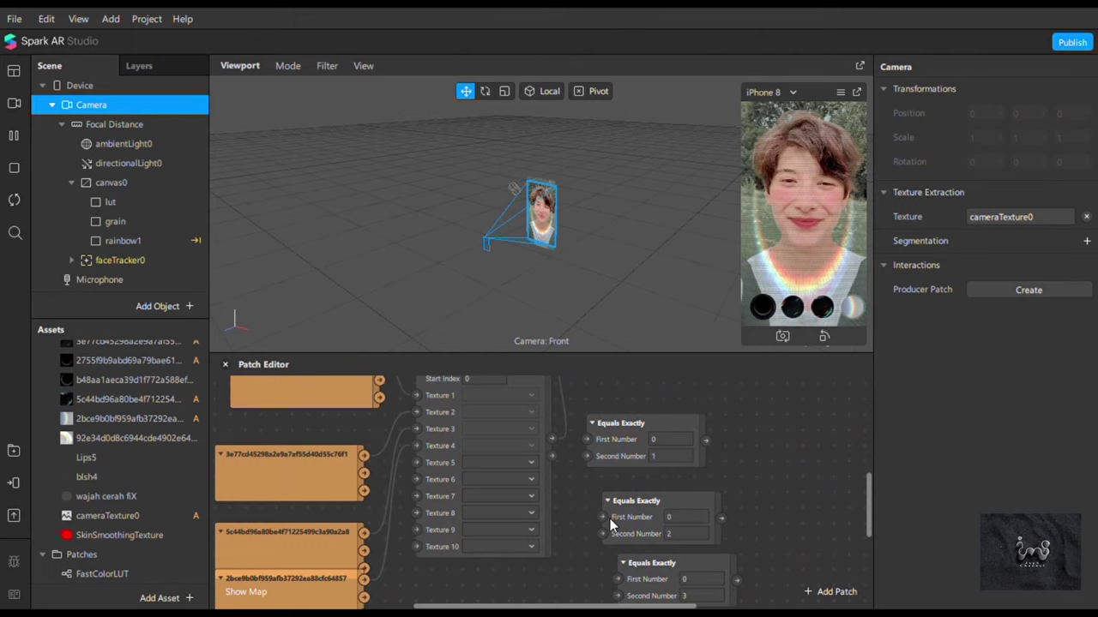
- Wire the picker's index output into the Equals Exactly First Number inputs
{"action": "left_click_drag", "start_coordinate": [551, 440], "coordinate": [603, 517]}
{"action": "scroll", "coordinate": [618, 531], "scroll_direction": "down", "scroll_amount": 3}
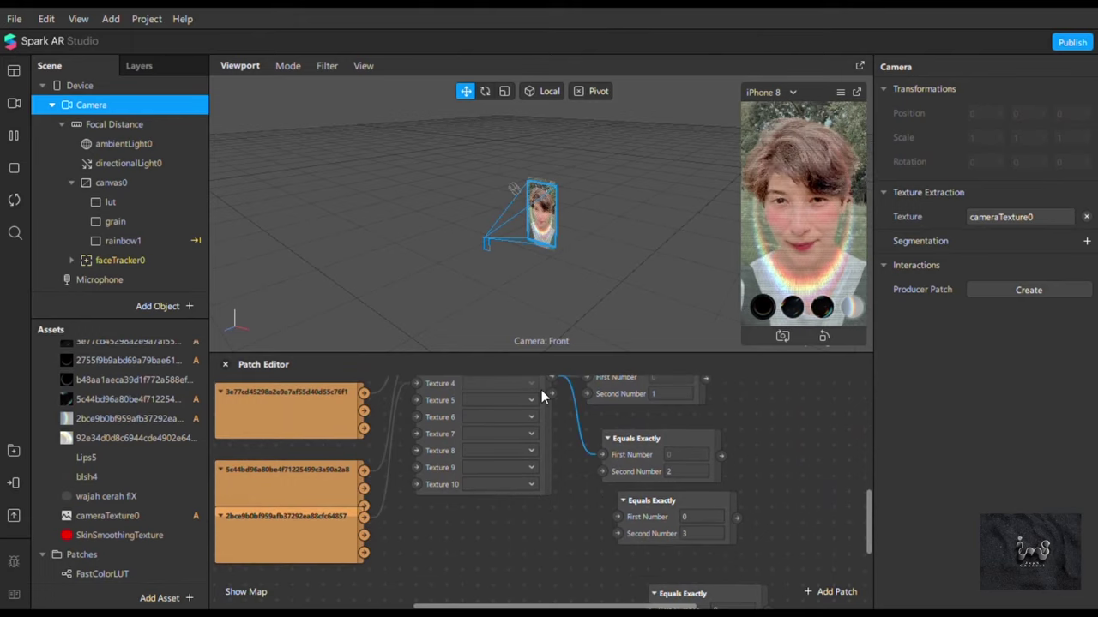
{"action": "left_click_drag", "start_coordinate": [541, 396], "coordinate": [617, 502]}
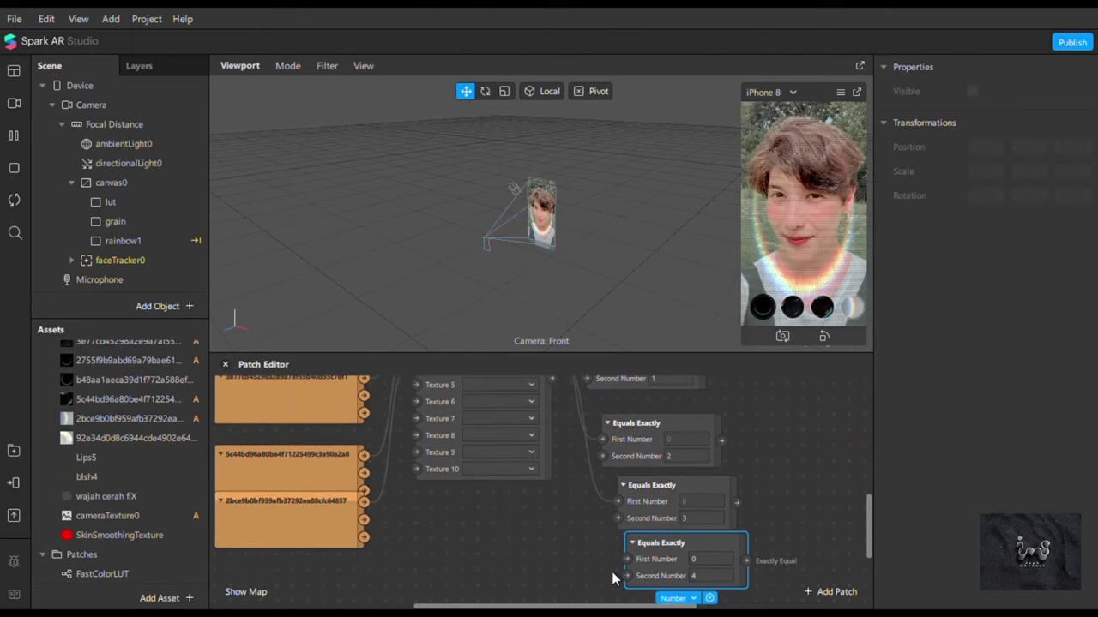
{"action": "scroll", "coordinate": [712, 403], "scroll_direction": "up", "scroll_amount": 9}
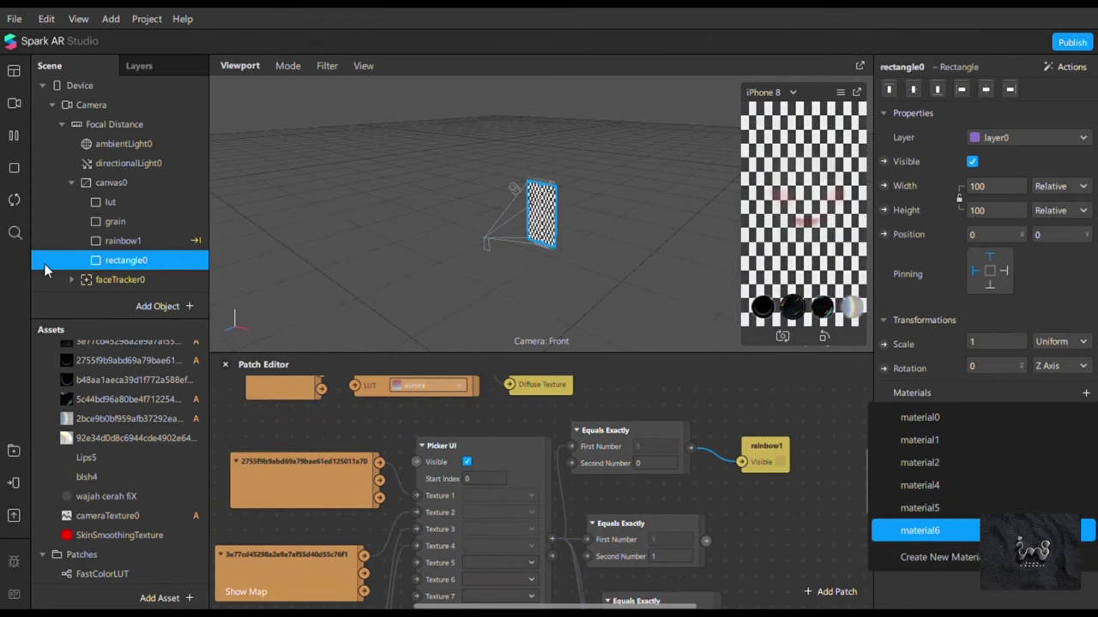
- Give the rectangle a new material and rename it rain2
{"action": "key", "text": "Down"}
{"action": "key", "text": "Return"}
{"action": "double_click", "coordinate": [148, 263]}
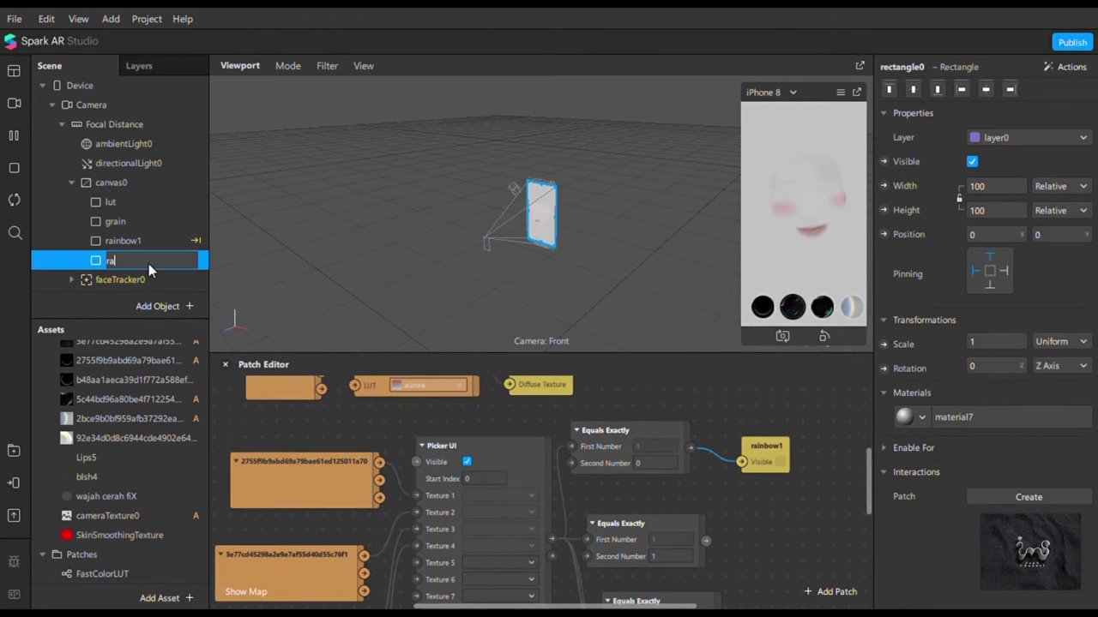
{"action": "type", "text": "rain2"}
{"action": "key", "text": "Return"}
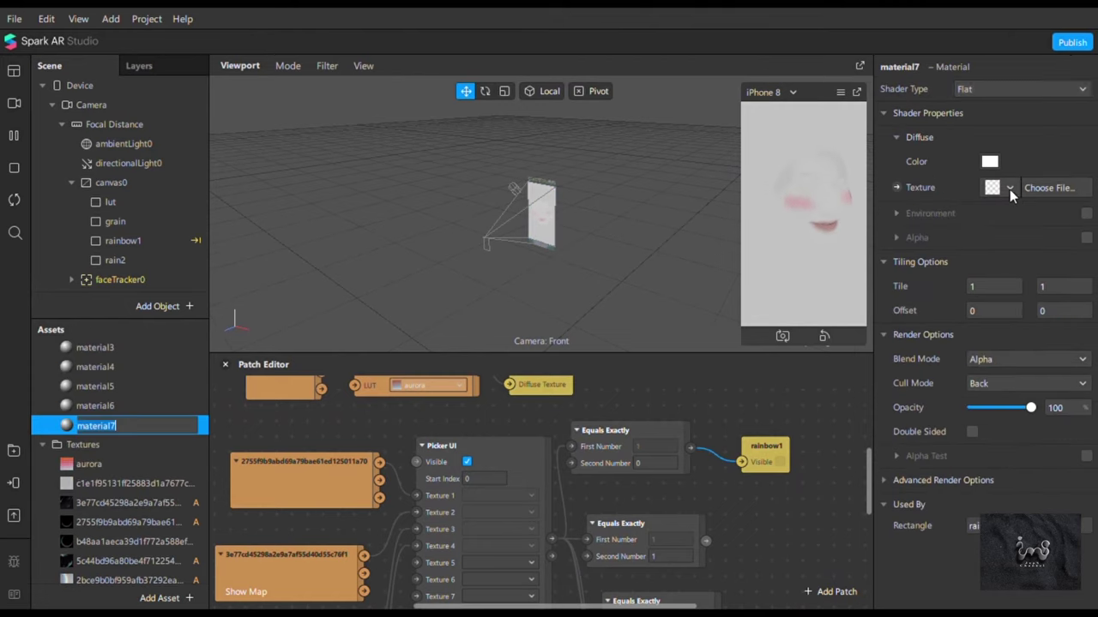
- Give material7 the dark light-leak texture with Add blend at 67% opacity, and expose rain2's Visible patch
{"action": "left_click", "coordinate": [1010, 189]}
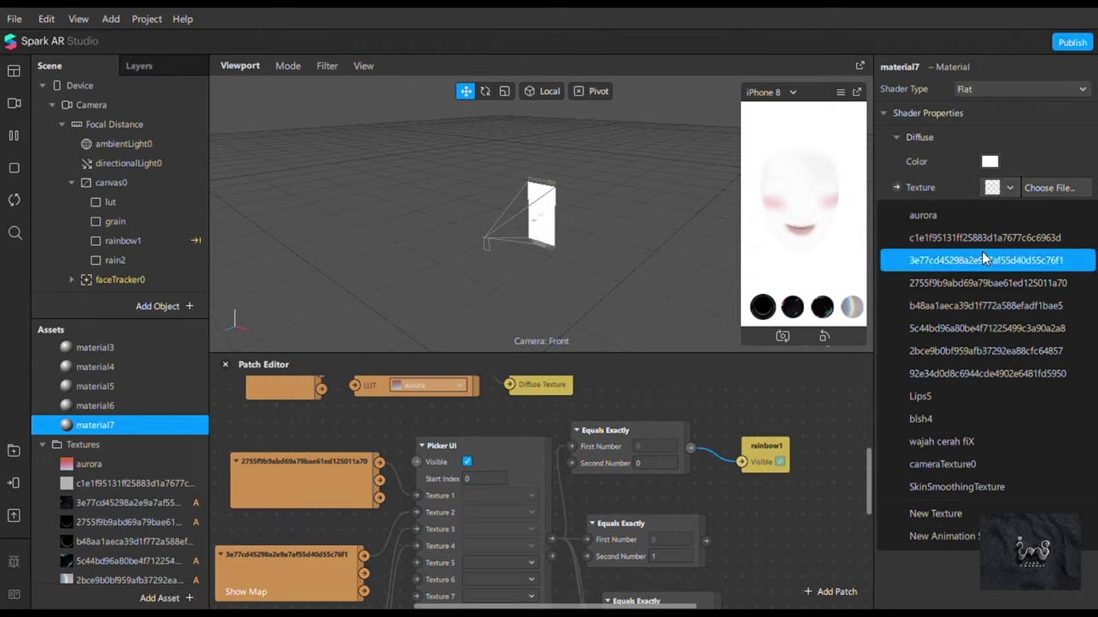
{"action": "left_click", "coordinate": [974, 304]}
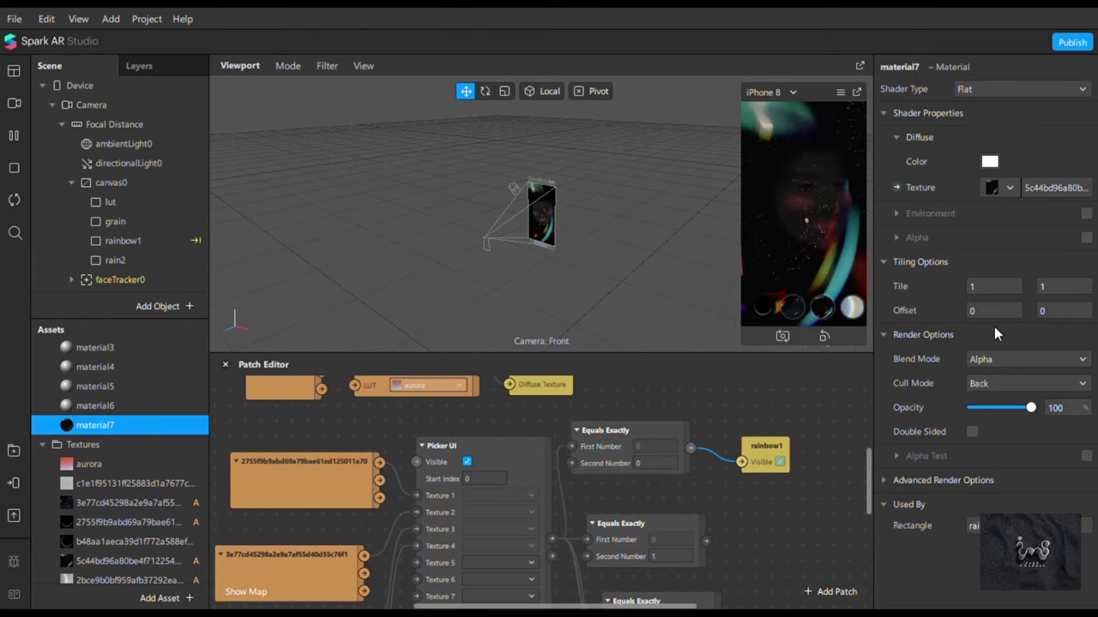
{"action": "left_click", "coordinate": [985, 361]}
{"action": "left_click", "coordinate": [1019, 409]}
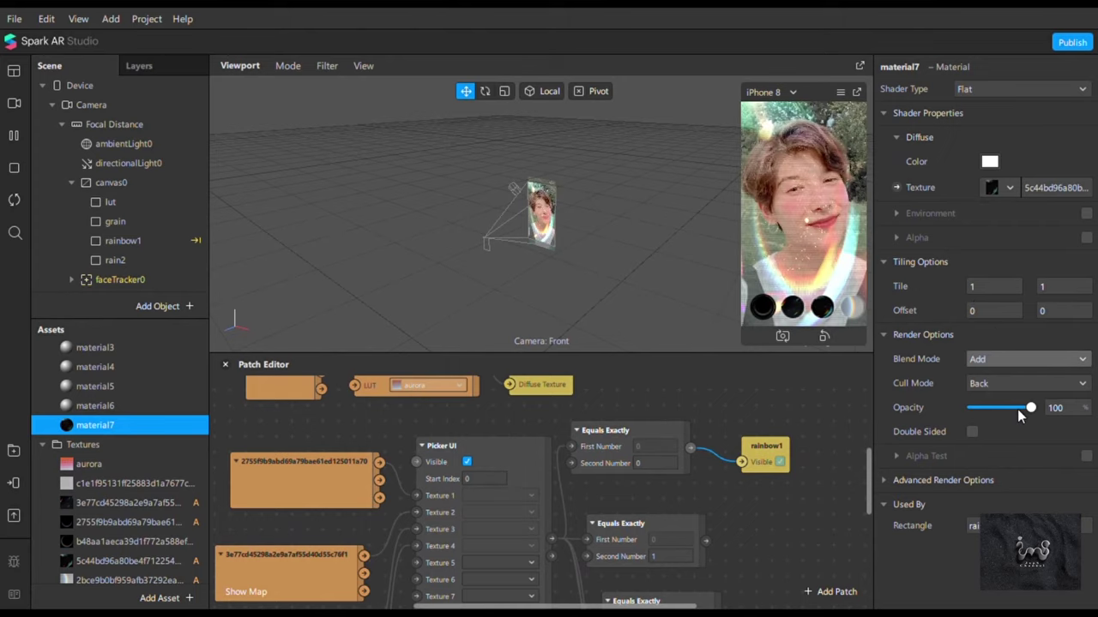
{"action": "left_click_drag", "start_coordinate": [1019, 410], "coordinate": [1011, 408]}
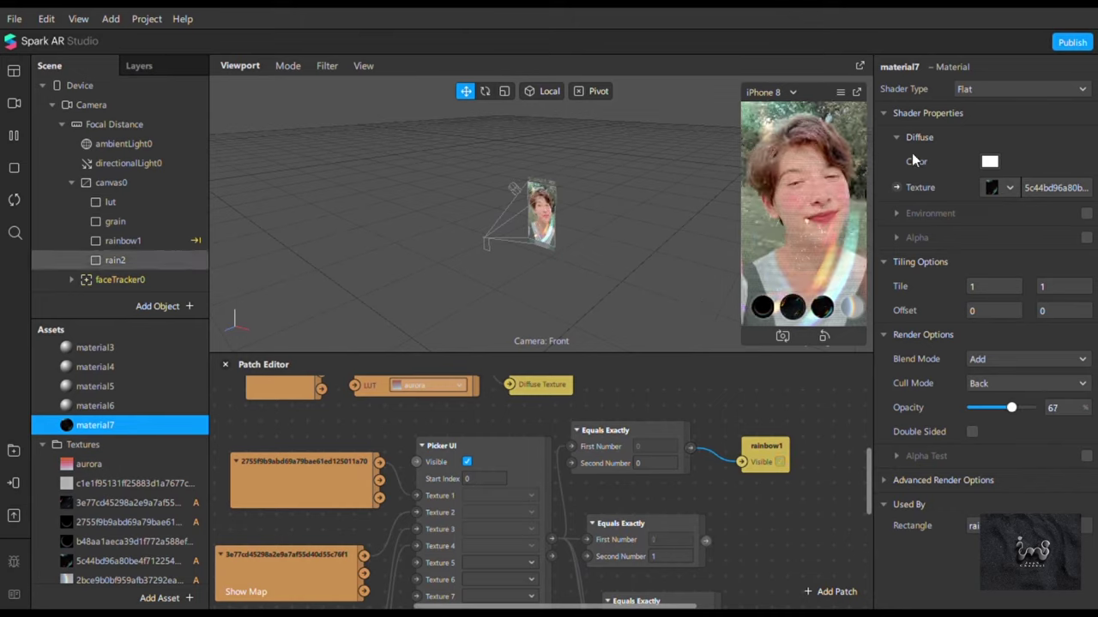
{"action": "left_click", "coordinate": [884, 161]}
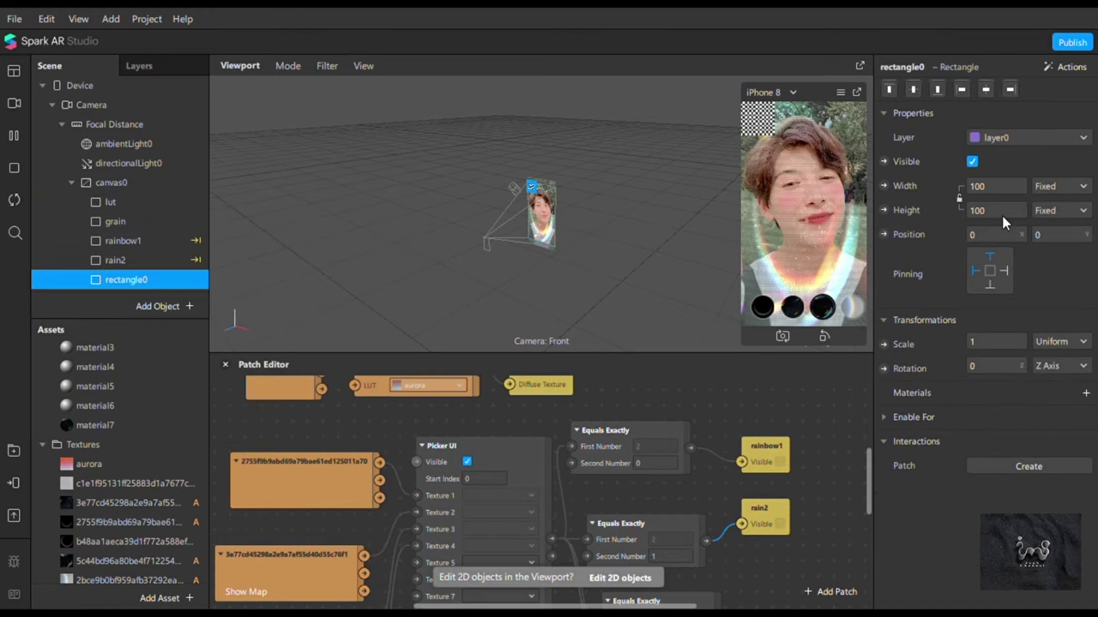
- Make the rectangle width Relative and give it material8 with the rainbow texture, Multiply blend
{"action": "left_click", "coordinate": [1061, 186]}
{"action": "left_click", "coordinate": [998, 242]}
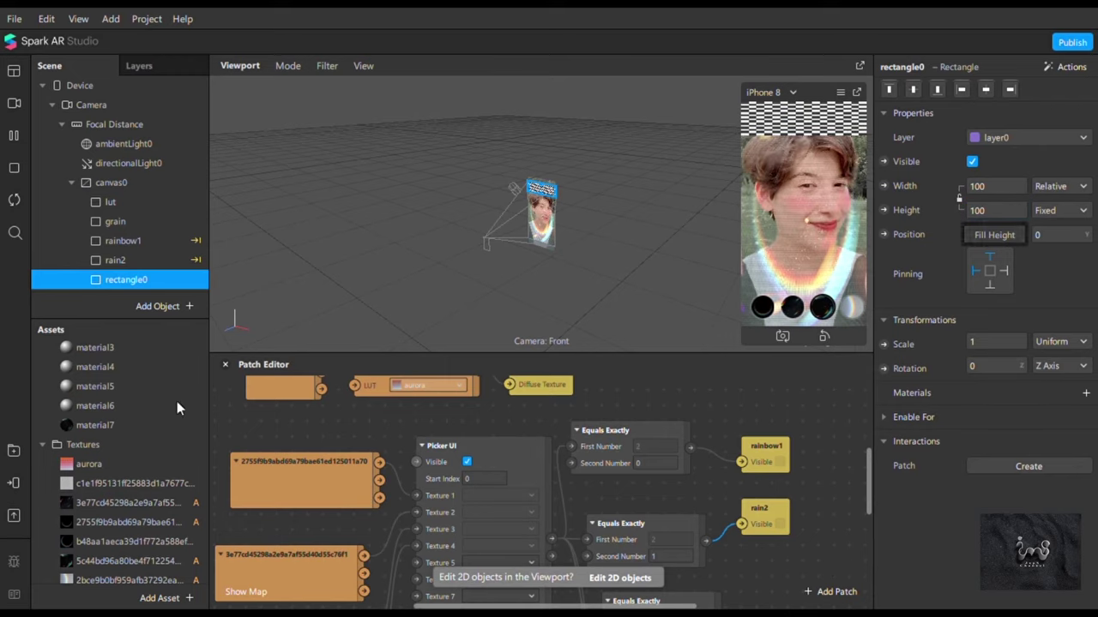
{"action": "left_click", "coordinate": [1085, 393]}
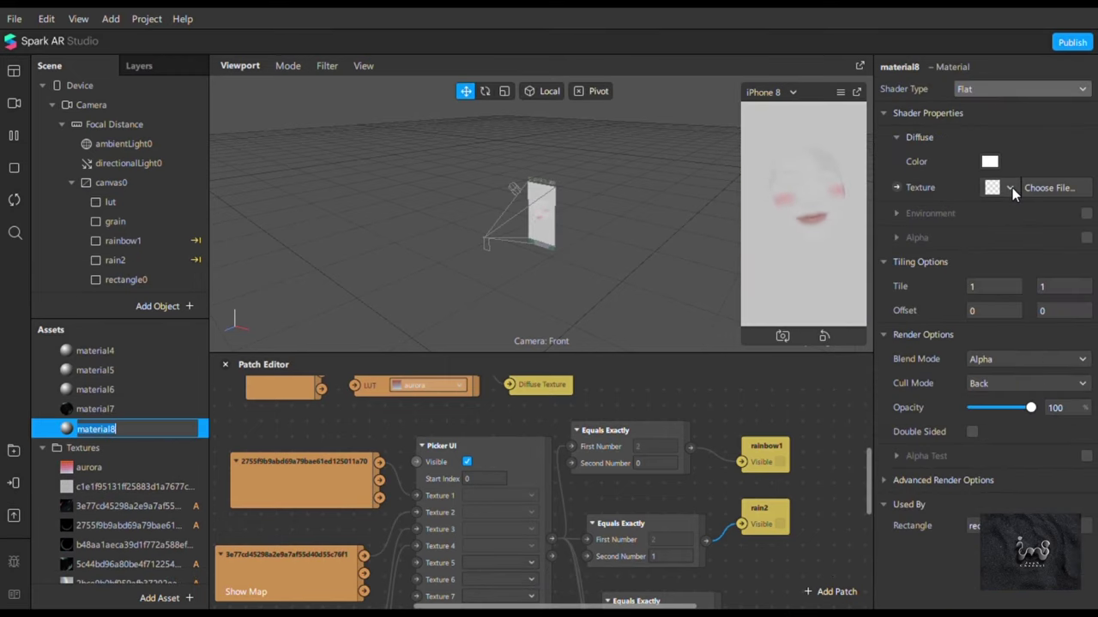
{"action": "left_click", "coordinate": [1010, 188]}
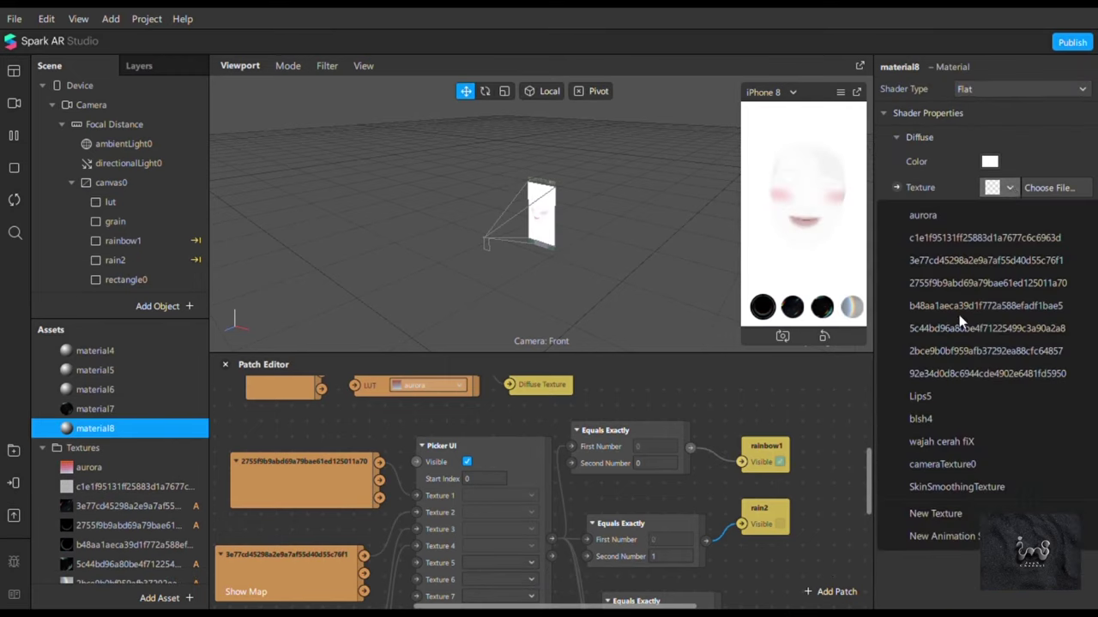
{"action": "left_click", "coordinate": [1012, 347]}
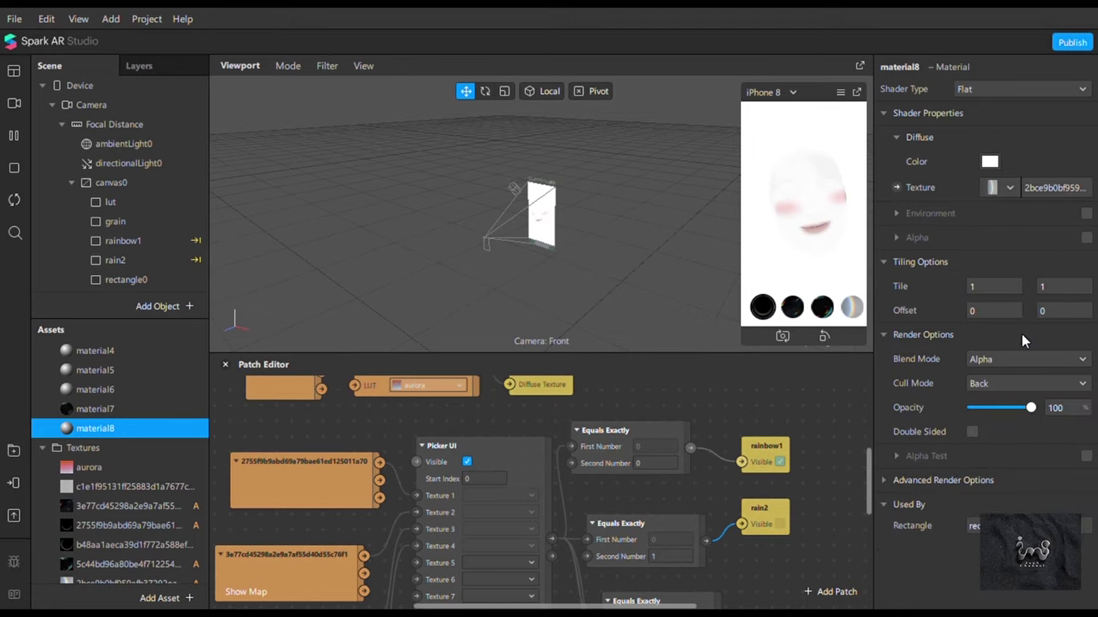
{"action": "left_click", "coordinate": [1025, 359]}
{"action": "left_click", "coordinate": [1020, 430]}
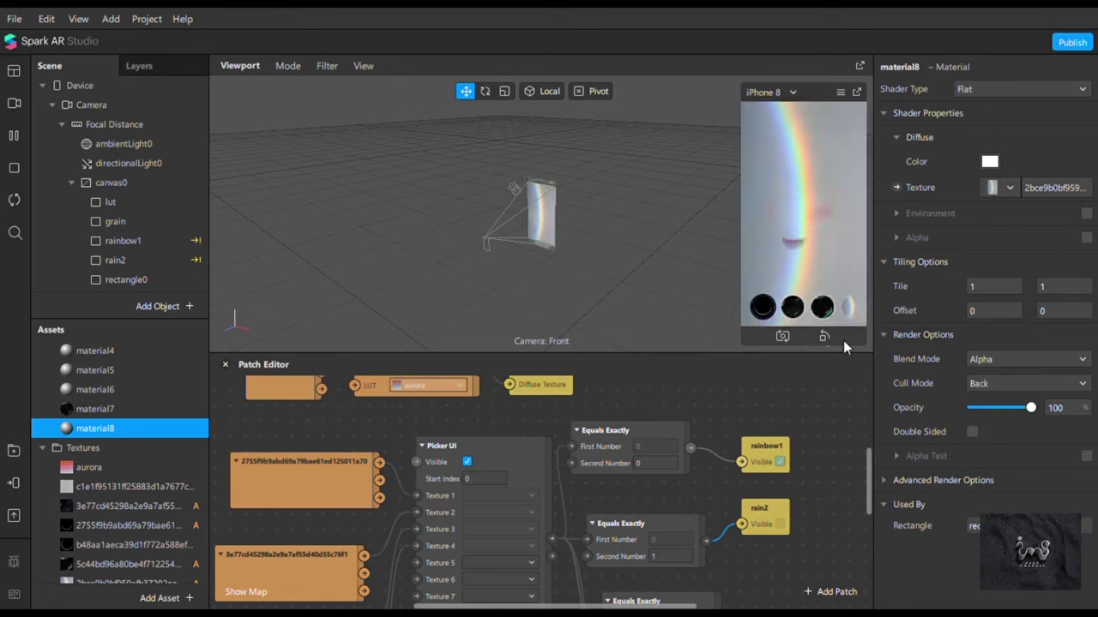
- Rename the rectangle rain3 and test the rain2 and rain3 picker options in the preview
{"action": "double_click", "coordinate": [121, 278]}
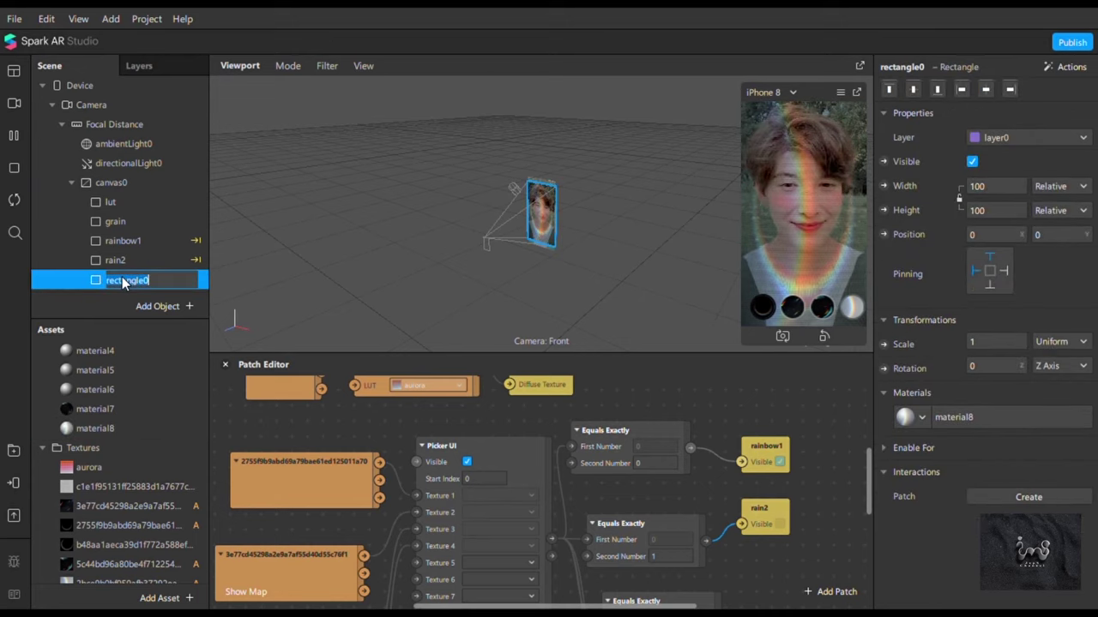
{"action": "type", "text": "rain3"}
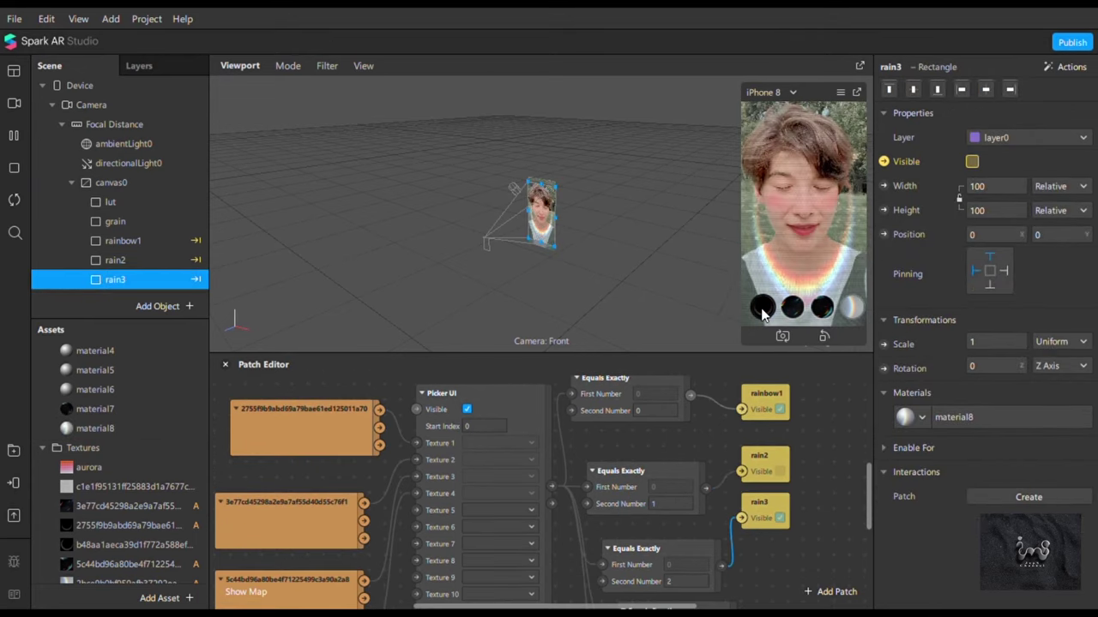
{"action": "left_click", "coordinate": [821, 309]}
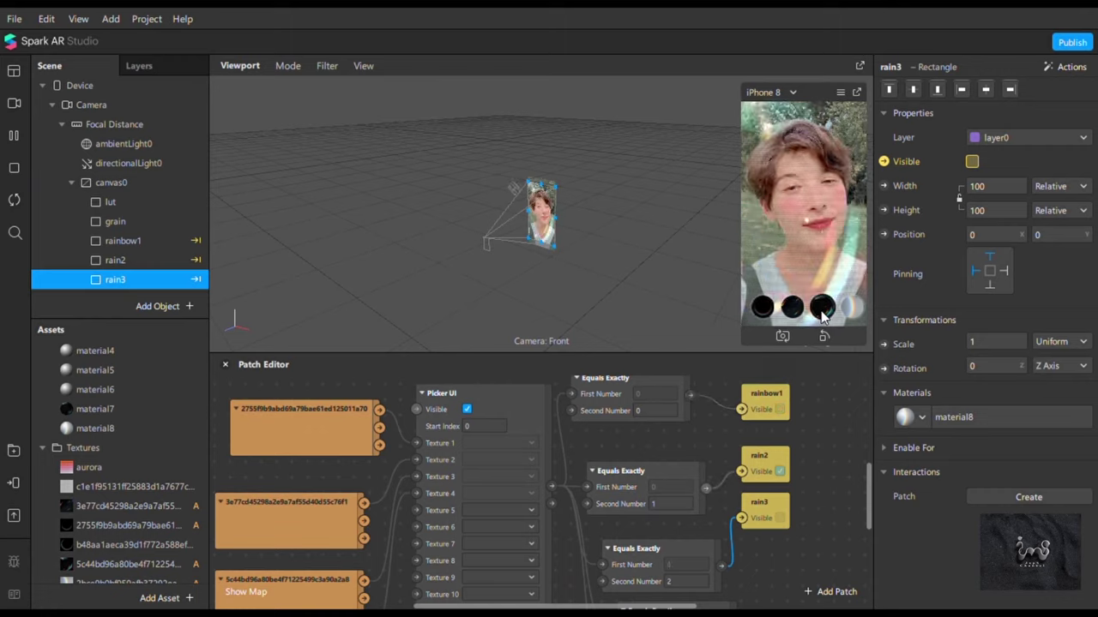
{"action": "left_click", "coordinate": [821, 310]}
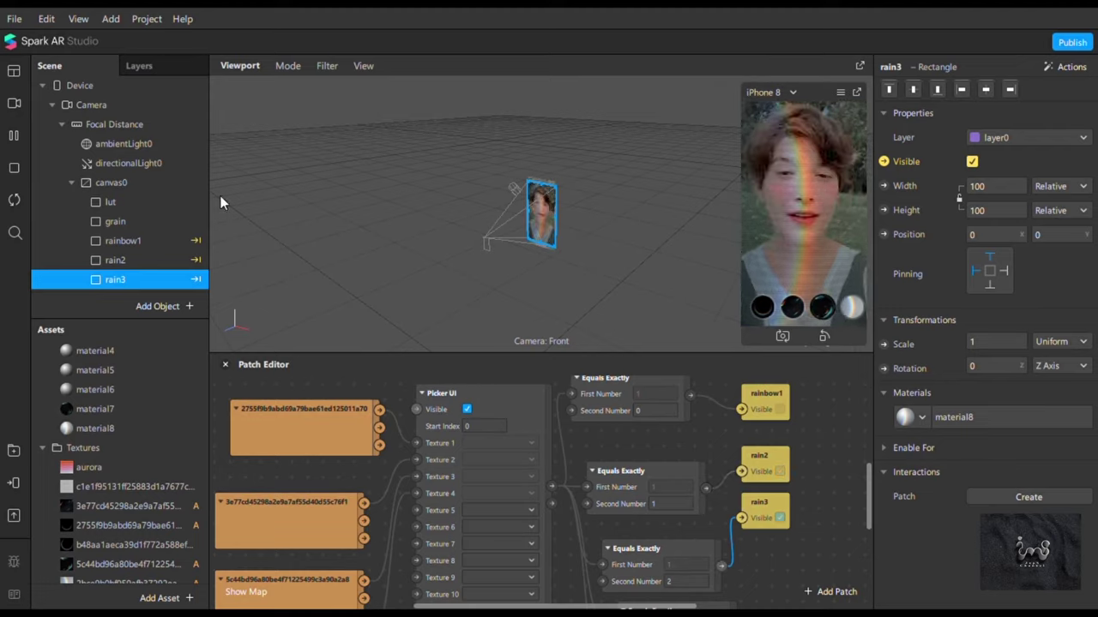
- Add a new rectangle under canvas0 and assign it a new material9
{"action": "right_click", "coordinate": [139, 182]}
{"action": "left_click", "coordinate": [318, 380]}
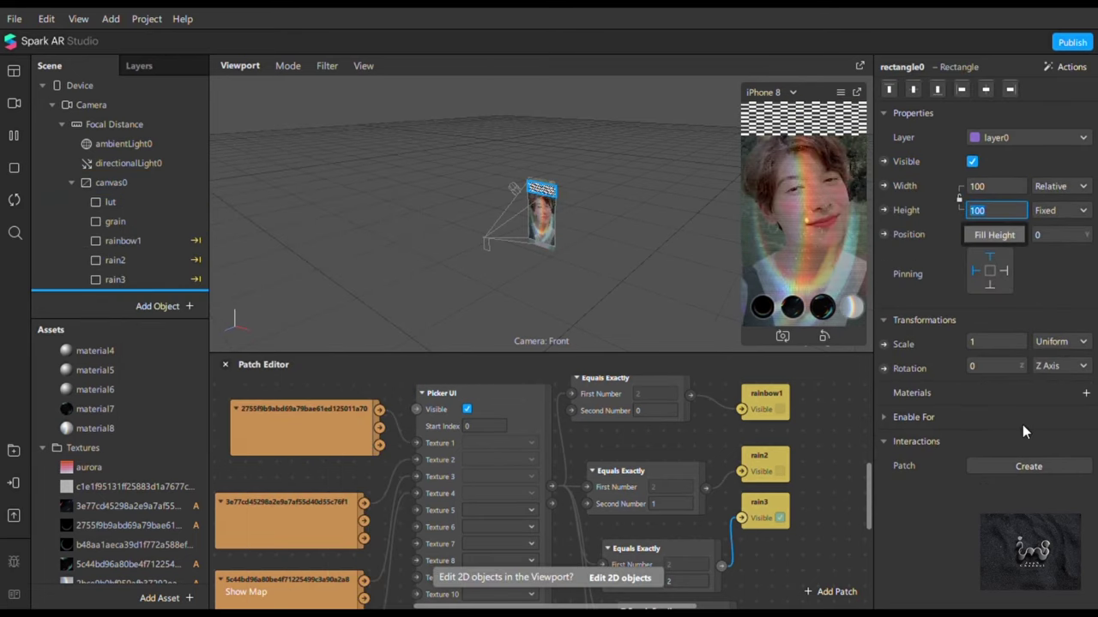
{"action": "left_click", "coordinate": [1085, 393]}
{"action": "left_click", "coordinate": [992, 593]}
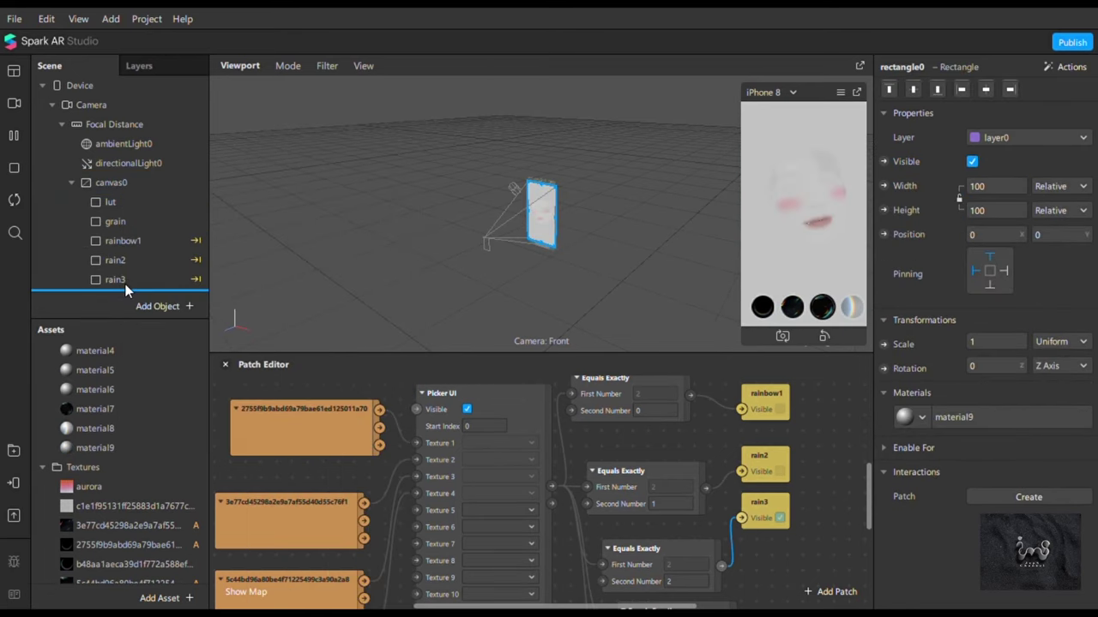
{"action": "scroll", "coordinate": [124, 290], "scroll_direction": "down", "scroll_amount": 3}
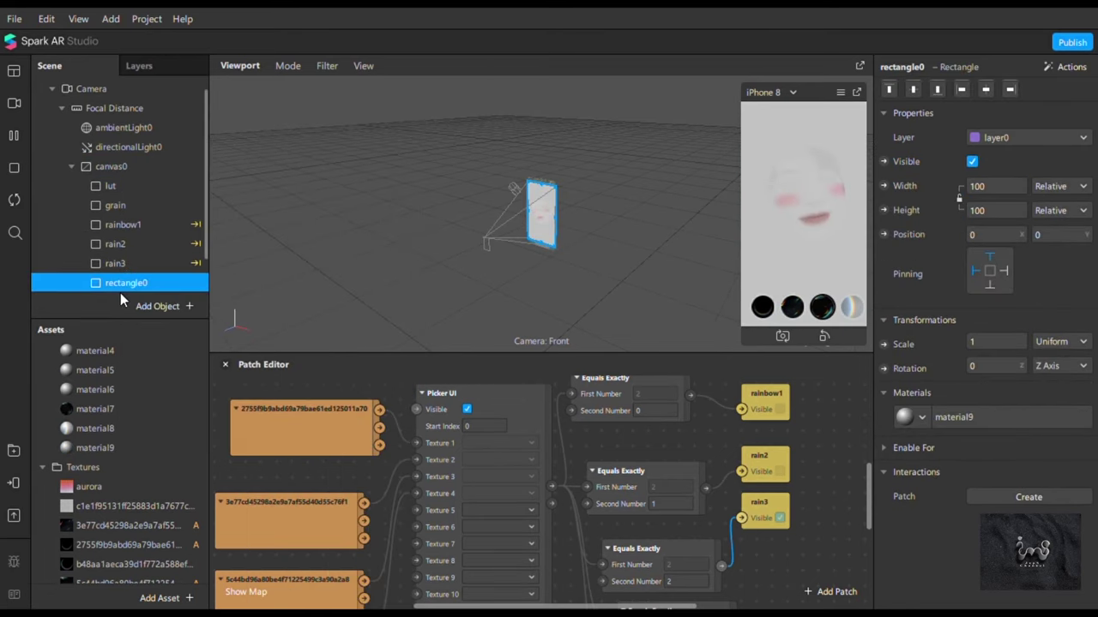
- Set material9 to the Flat shader with the rainbow texture and Multiply blending
{"action": "left_click", "coordinate": [1019, 89]}
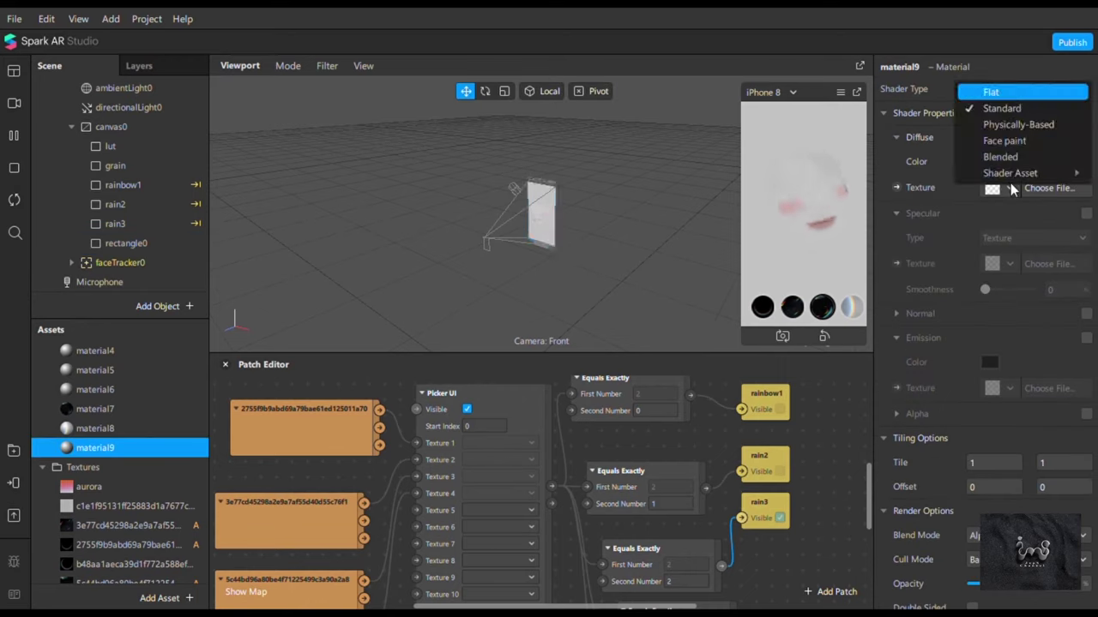
{"action": "left_click", "coordinate": [1010, 187]}
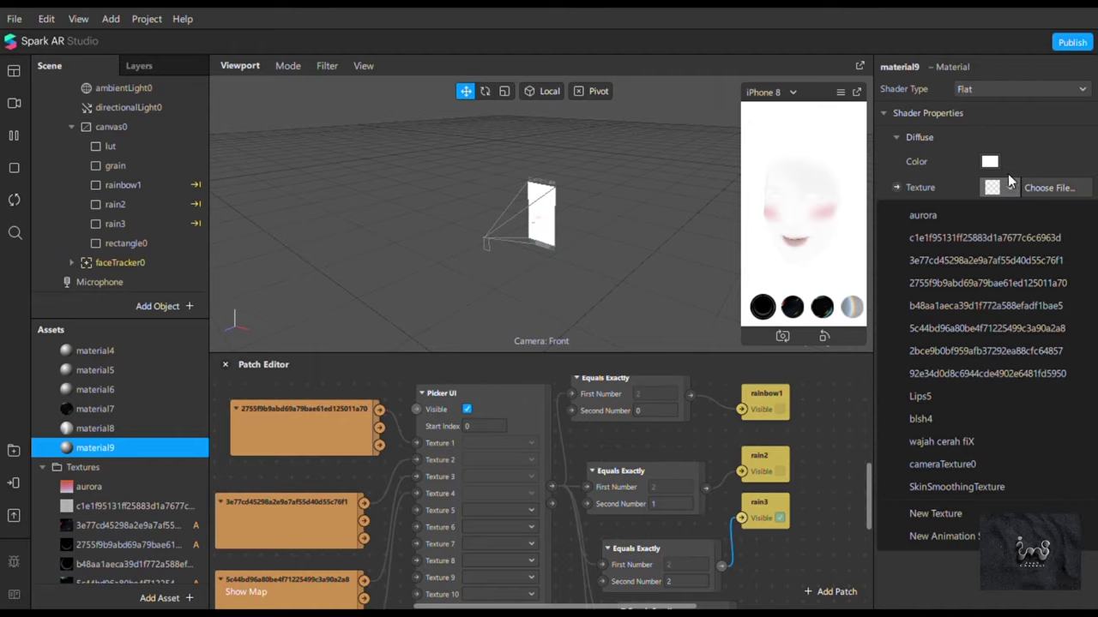
{"action": "left_click", "coordinate": [1011, 365]}
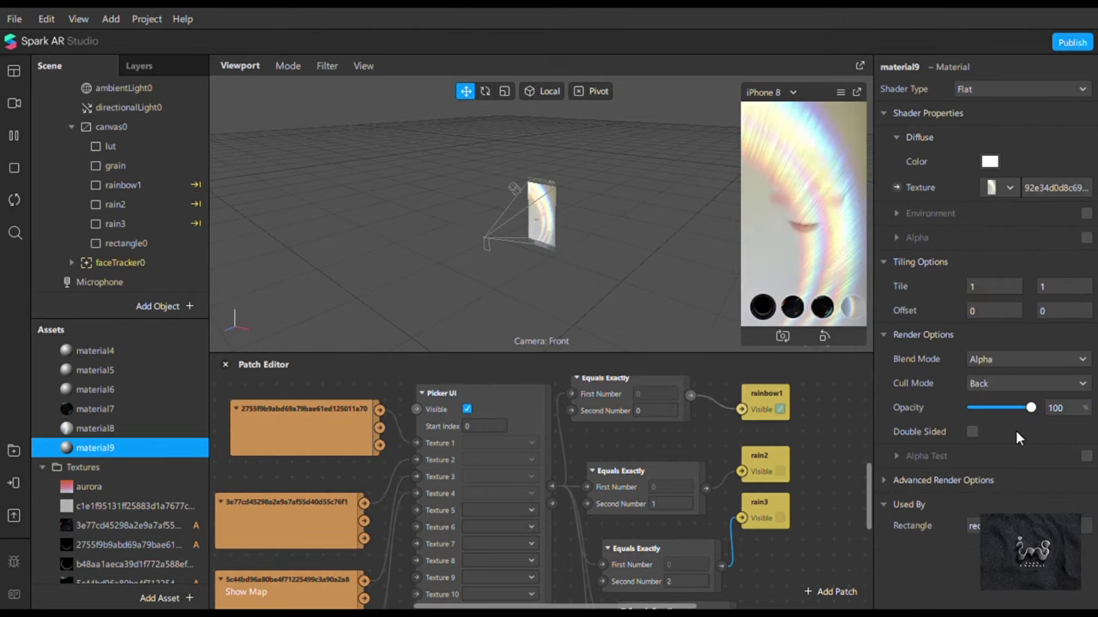
{"action": "left_click", "coordinate": [1004, 358]}
{"action": "left_click", "coordinate": [1011, 427]}
{"action": "left_click", "coordinate": [974, 526]}
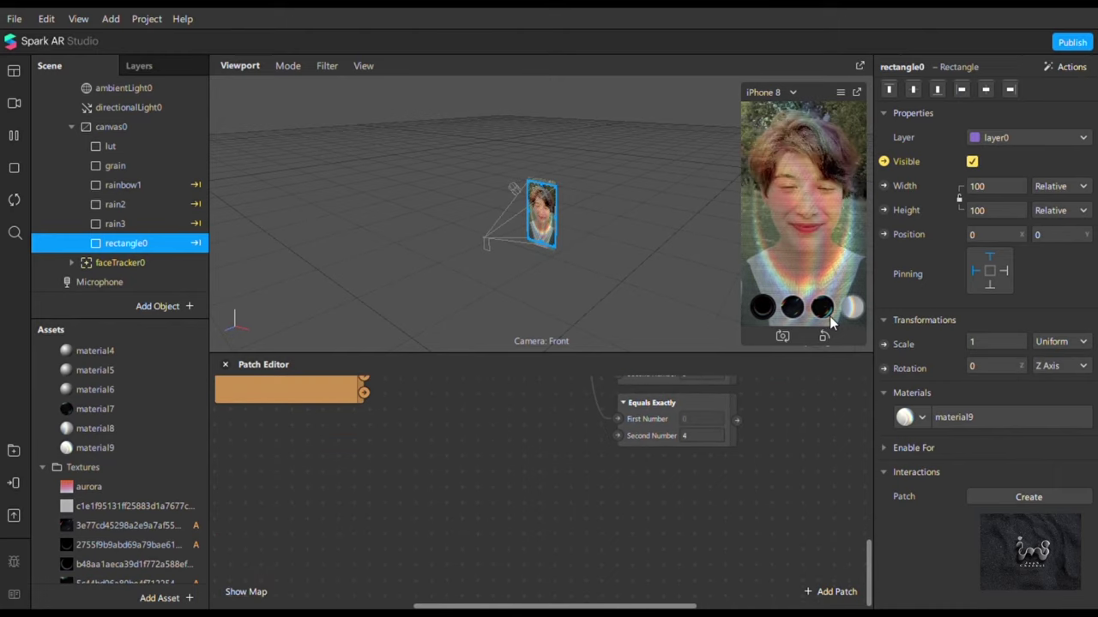
- Preview the fourth picker option, rename rectangle0 to rain4, and hide the Patch Editor
{"action": "left_click", "coordinate": [852, 307]}
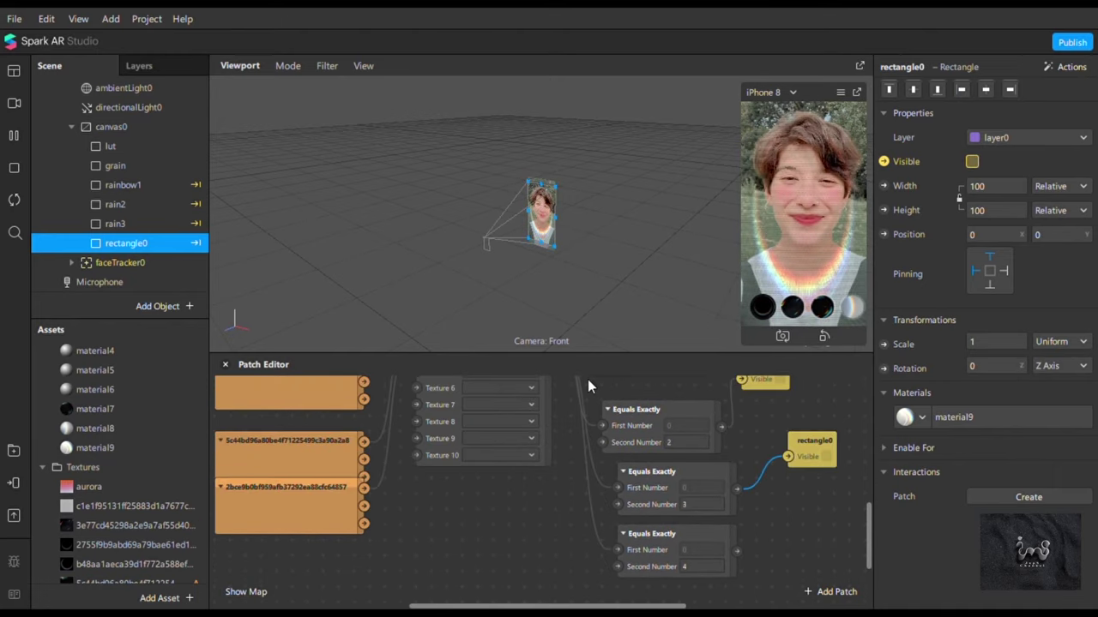
{"action": "double_click", "coordinate": [138, 244]}
{"action": "type", "text": "ra"}
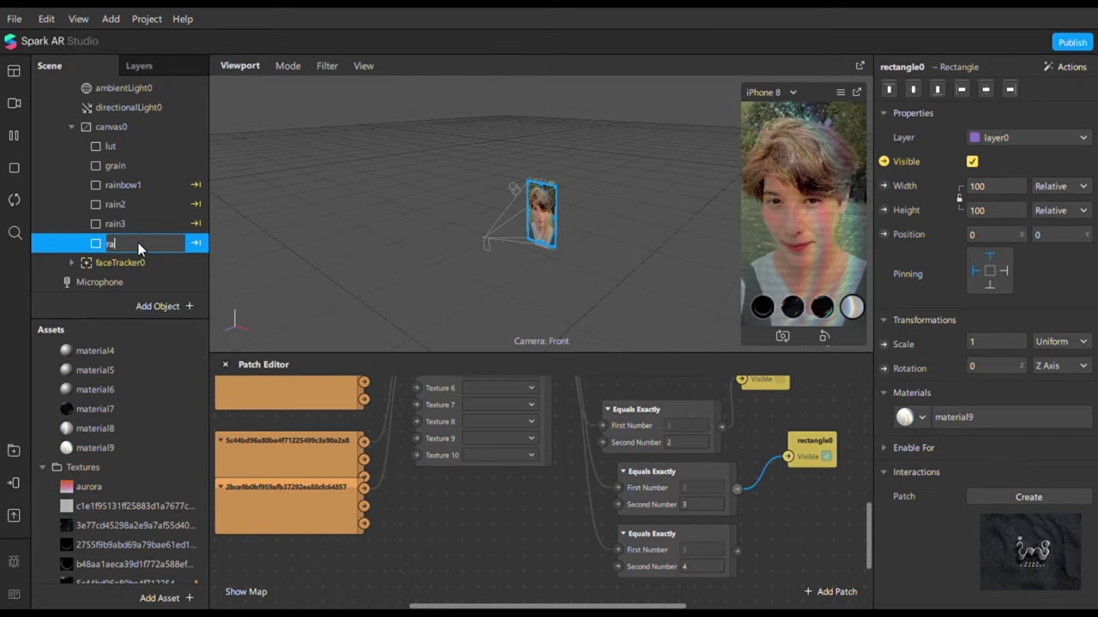
{"action": "type", "text": "in4"}
{"action": "key", "text": "Return"}
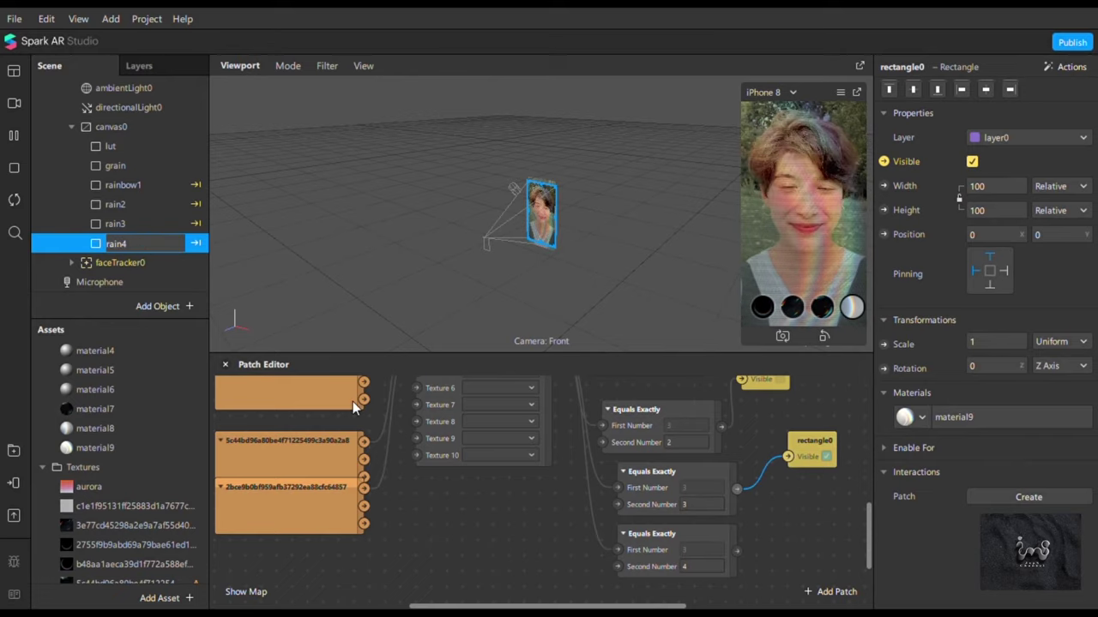
{"action": "left_click", "coordinate": [352, 402]}
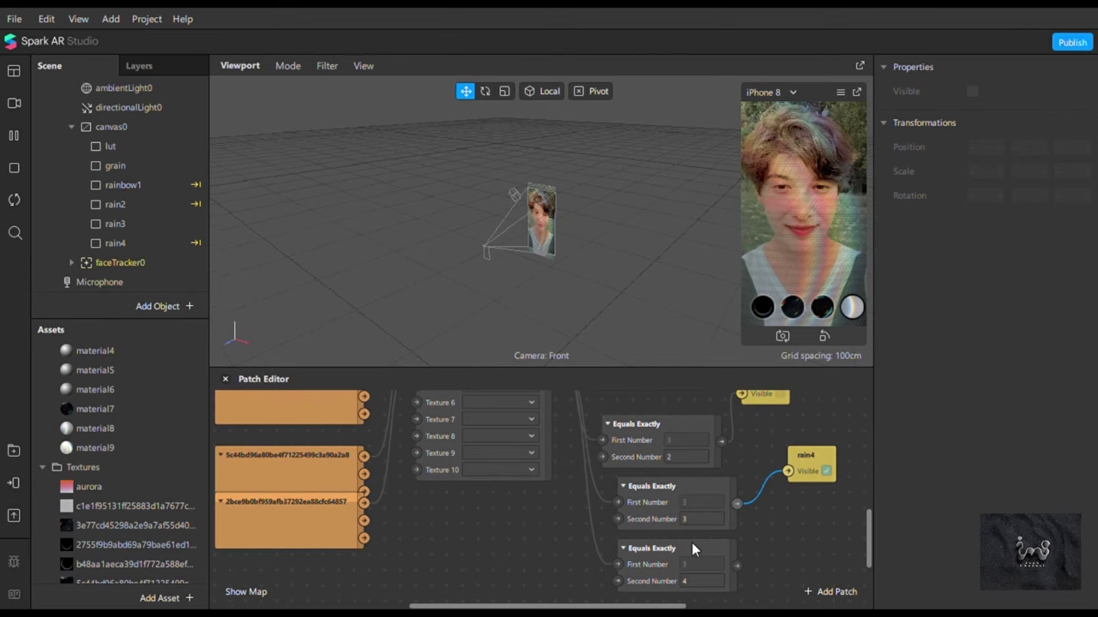
{"action": "key", "text": "ctrl+shift+p"}
- Switch material7's blend mode to Multiply and back to Add, then select face paint material6
{"action": "left_click", "coordinate": [94, 409]}
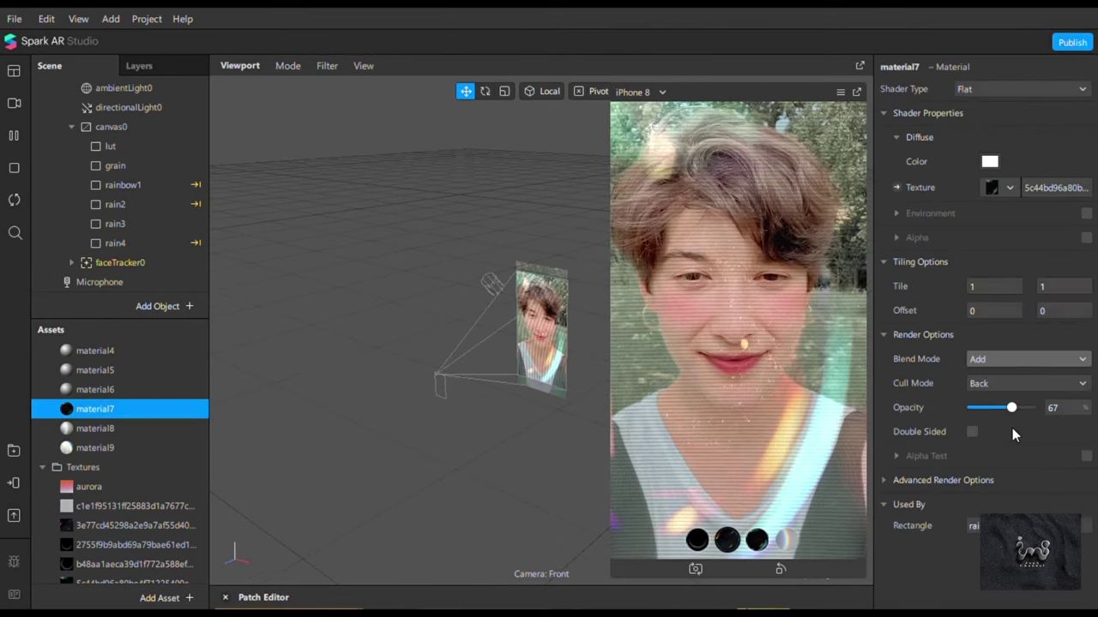
{"action": "left_click", "coordinate": [1008, 359]}
{"action": "key", "text": "Return"}
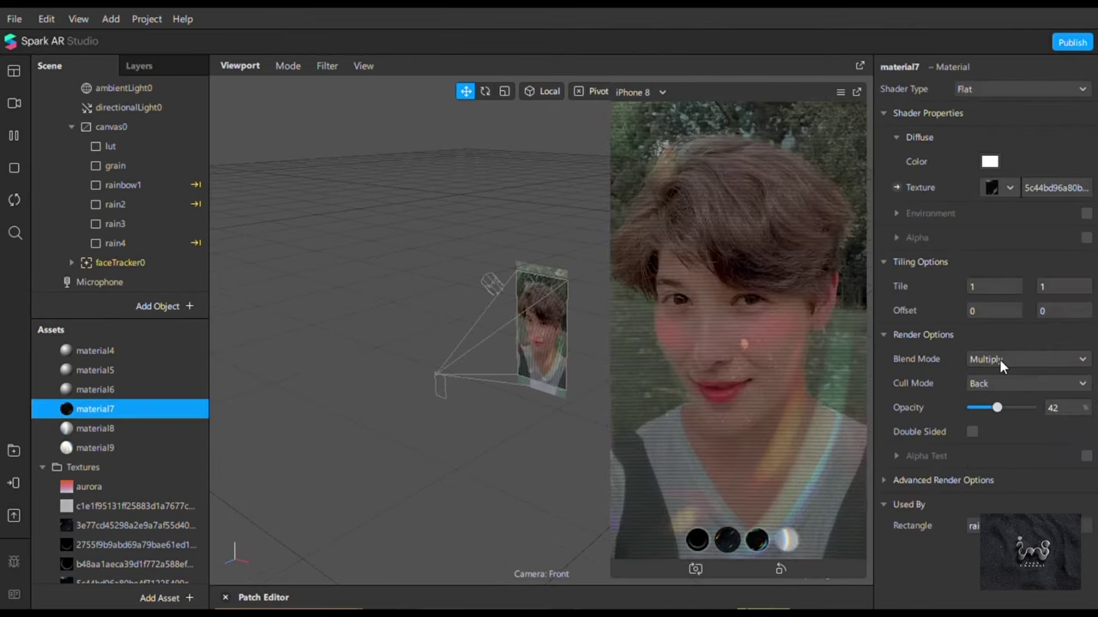
{"action": "left_click", "coordinate": [1000, 360]}
{"action": "key", "text": "Return"}
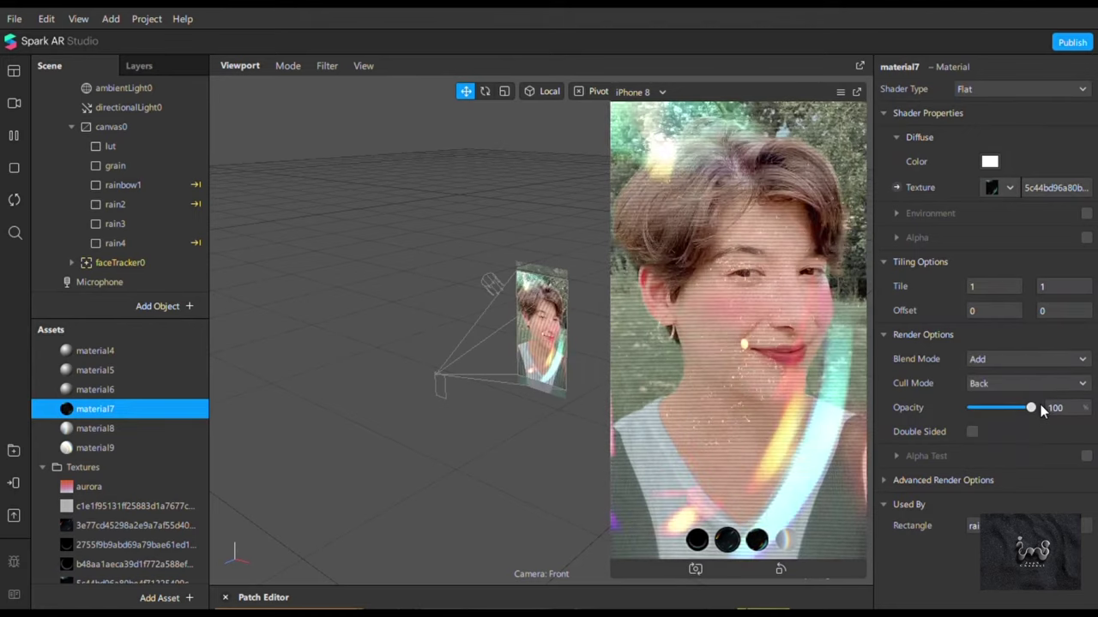
{"action": "left_click", "coordinate": [106, 390]}
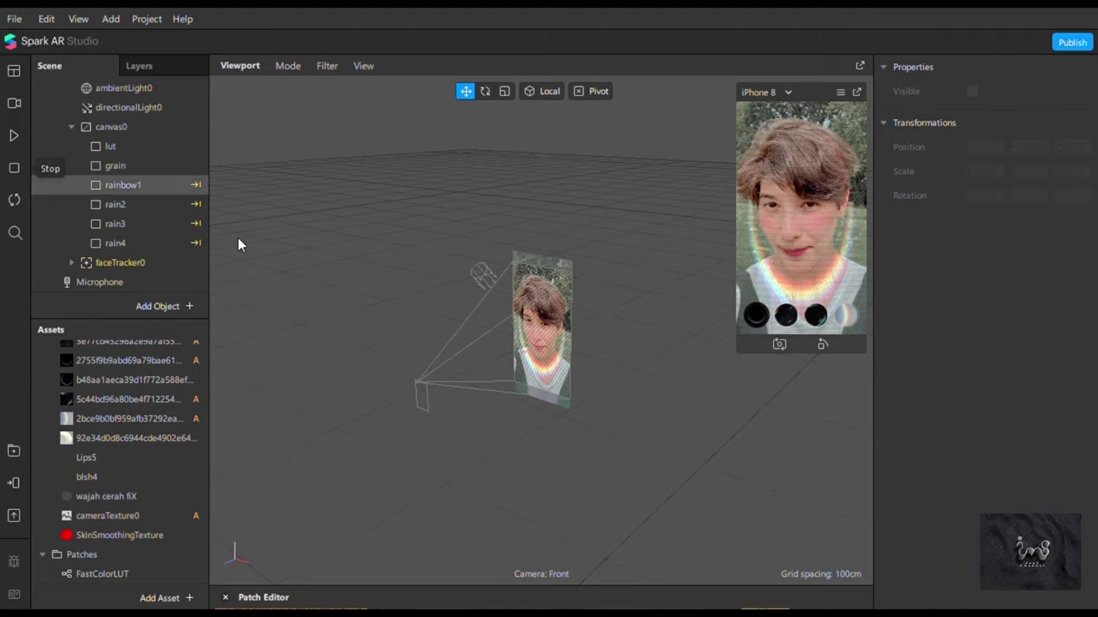
- Play the preview, enlarge the simulator, and choose the first Real-Time Simulation face video
{"action": "left_click", "coordinate": [13, 138]}
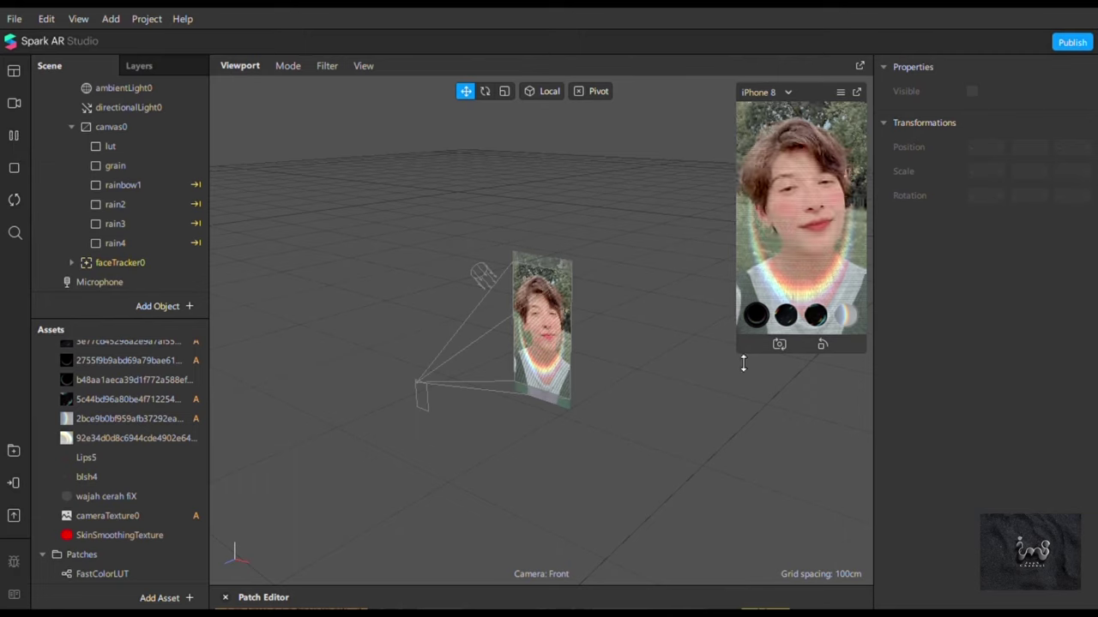
{"action": "left_click_drag", "start_coordinate": [742, 358], "coordinate": [743, 579]}
{"action": "left_click", "coordinate": [14, 103]}
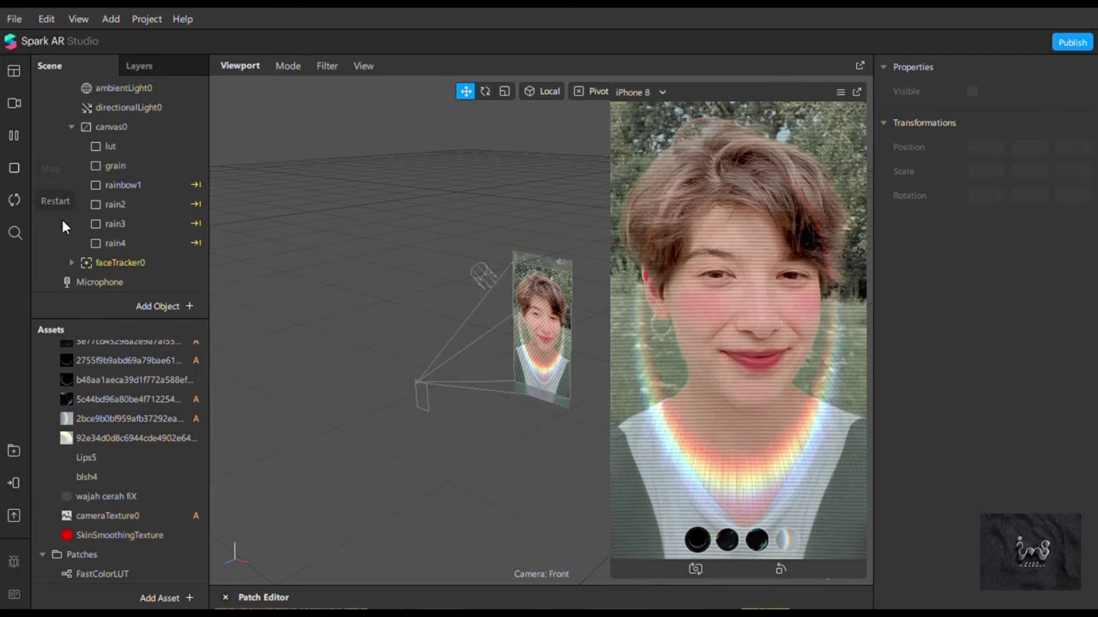
{"action": "left_click", "coordinate": [61, 211]}
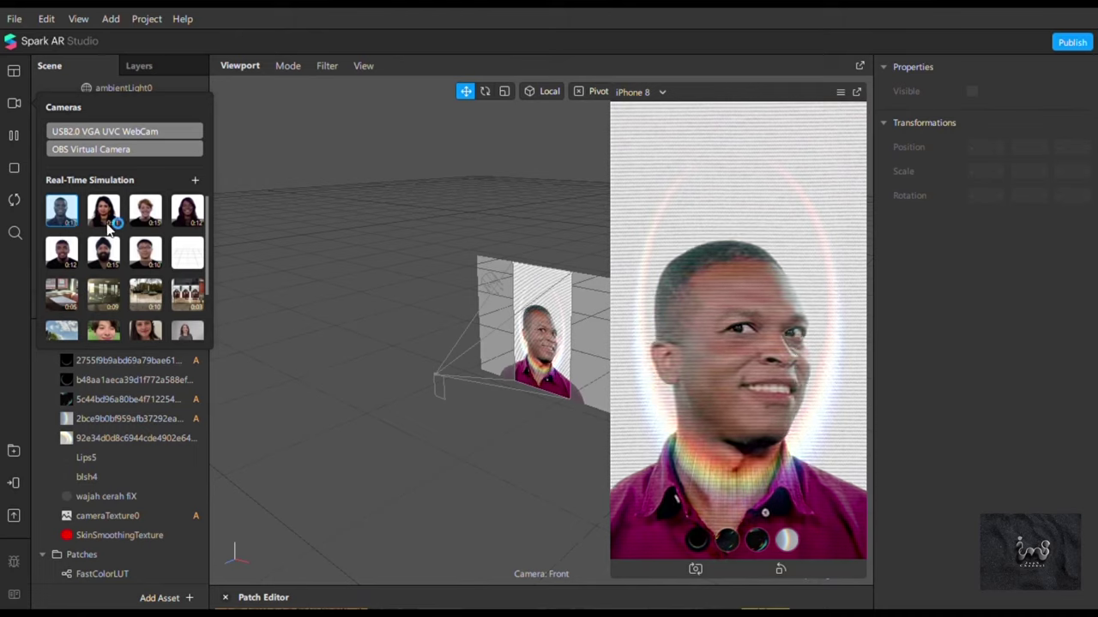
- Switch to the second simulated face video and view the third and fourth overlays
{"action": "left_click", "coordinate": [103, 212]}
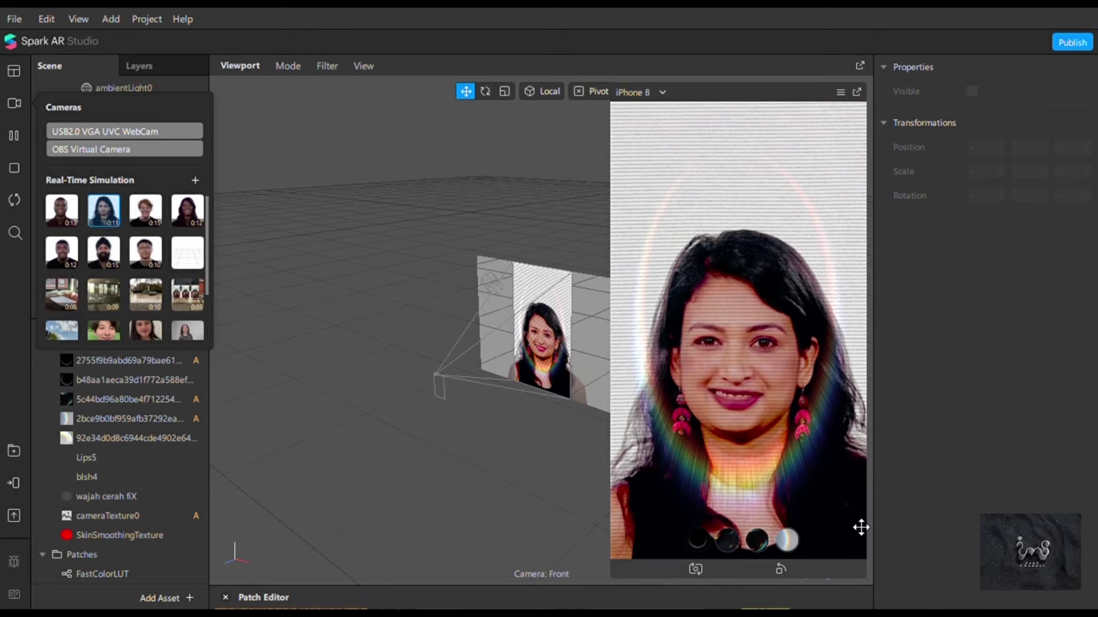
{"action": "left_click", "coordinate": [731, 553]}
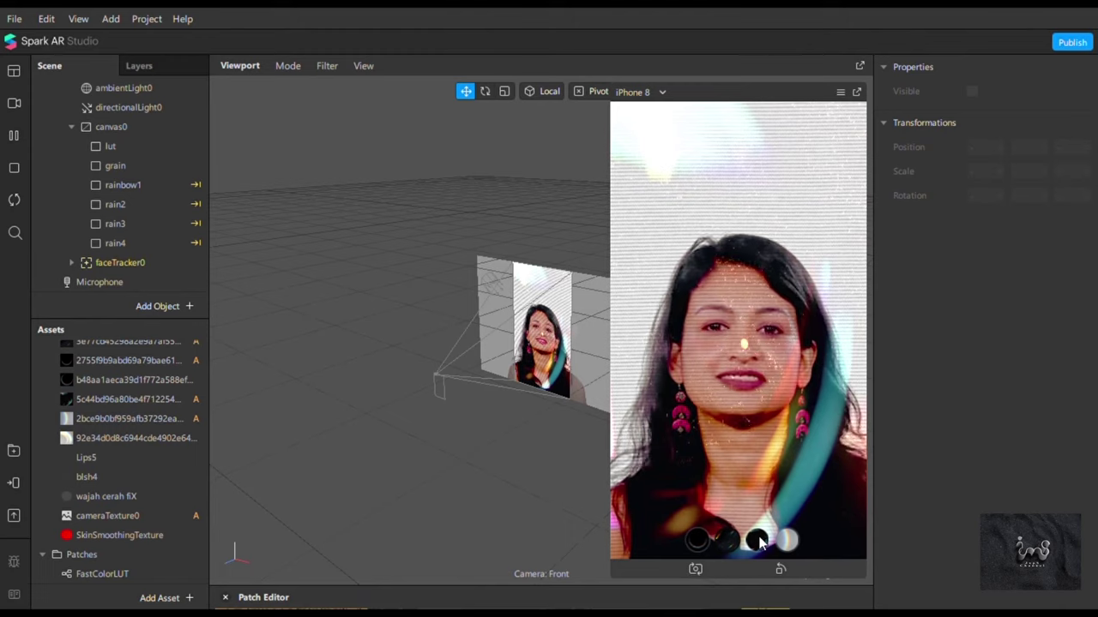
{"action": "left_click", "coordinate": [759, 540]}
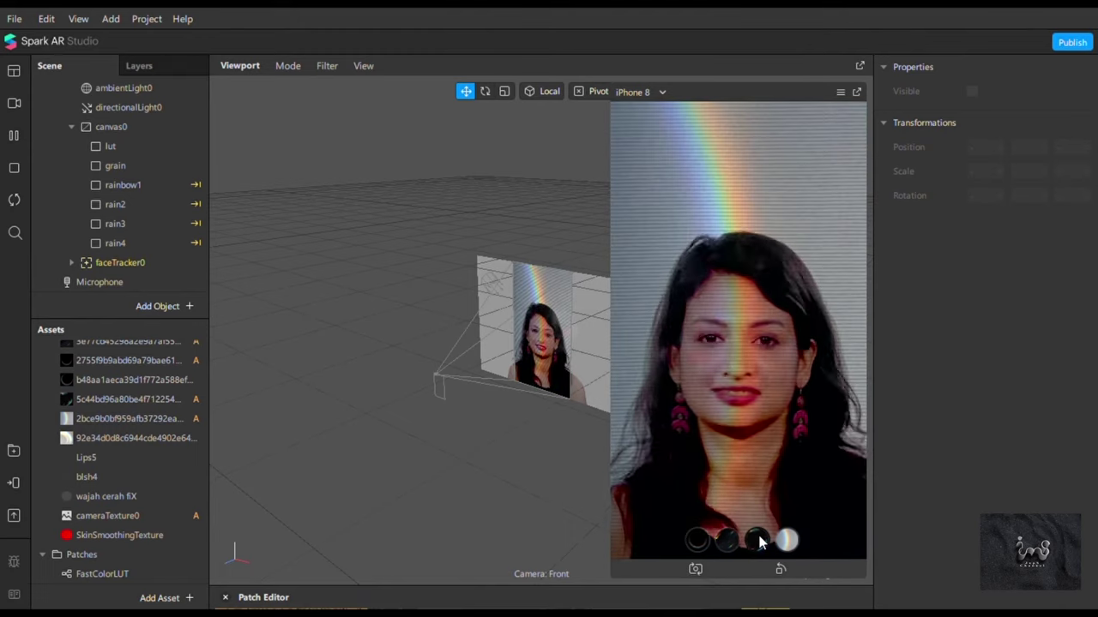
{"action": "left_click", "coordinate": [788, 540]}
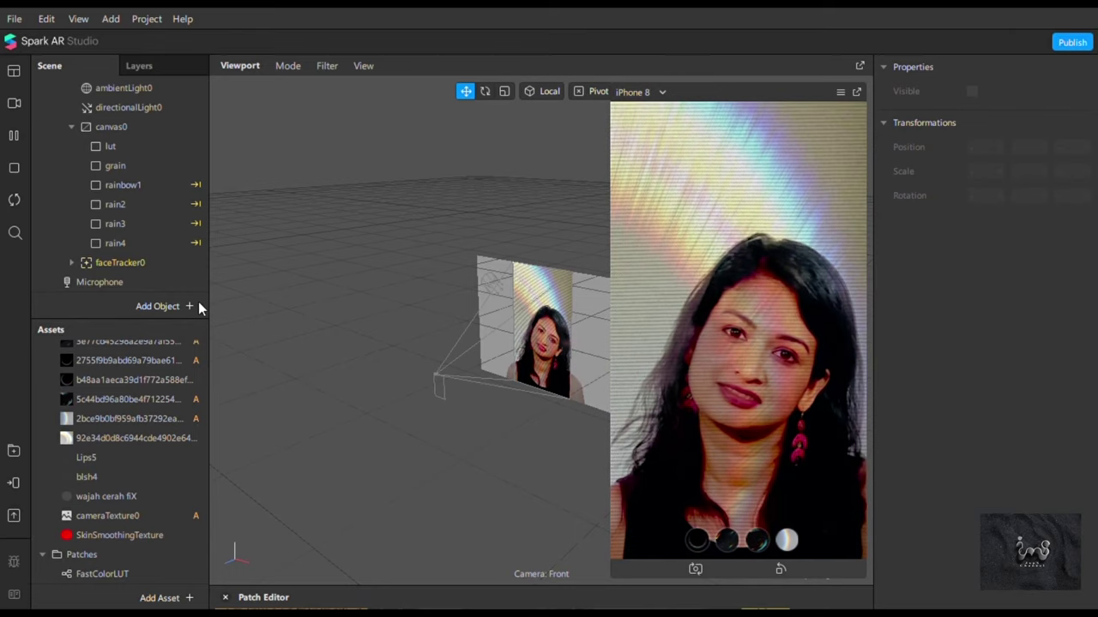
- Try the first overlay on more simulated face videos, ending on the woman in black
{"action": "left_click", "coordinate": [14, 104]}
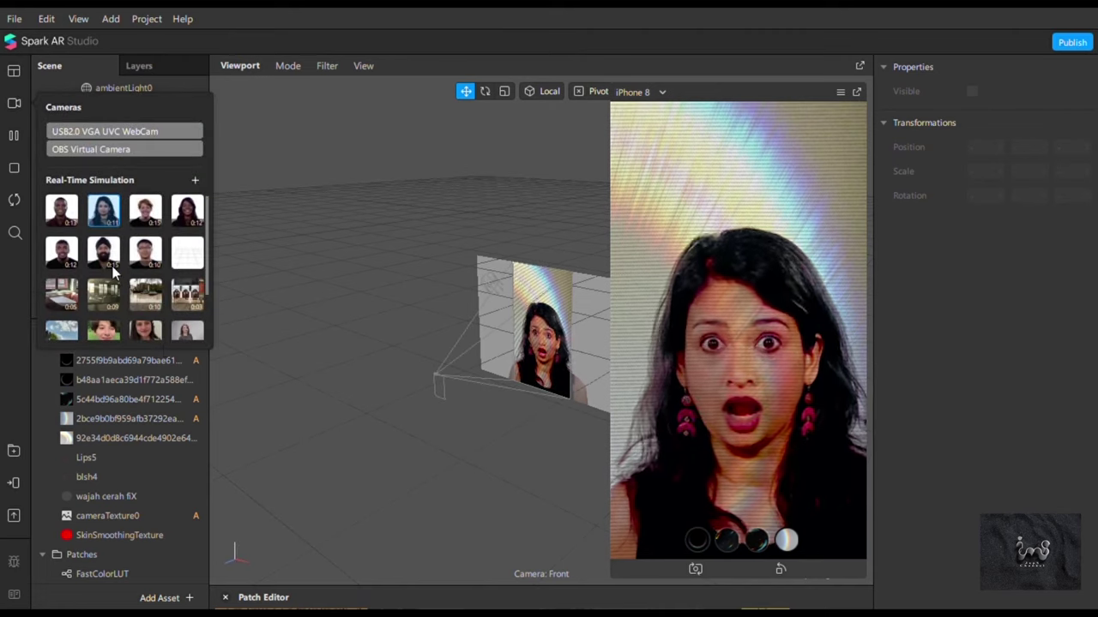
{"action": "left_click", "coordinate": [159, 333]}
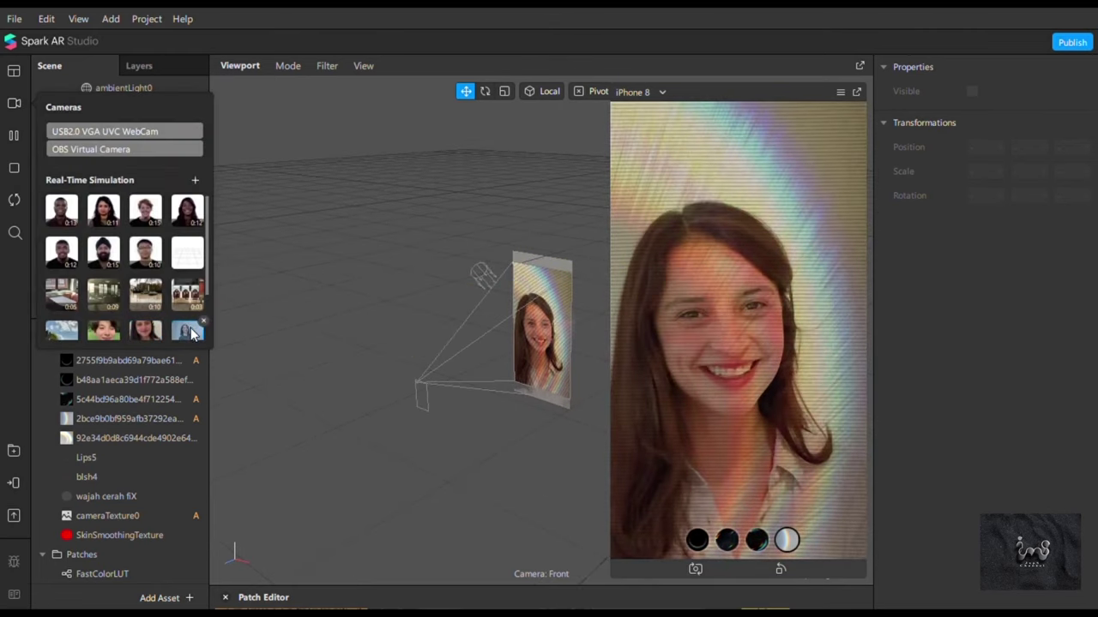
{"action": "left_click", "coordinate": [699, 540]}
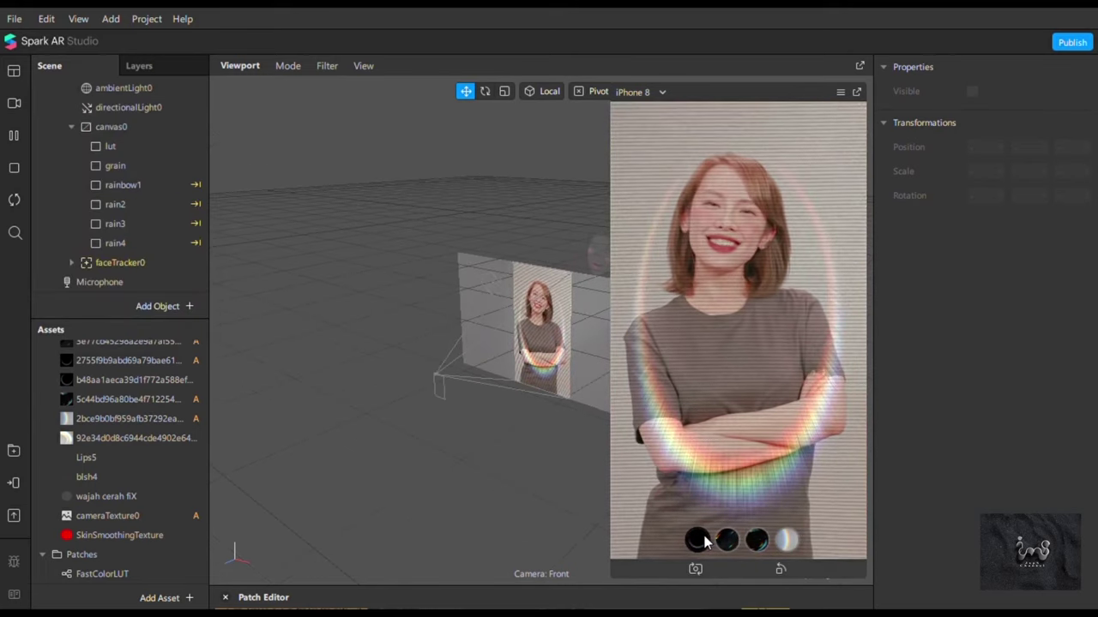
{"action": "left_click", "coordinate": [15, 107]}
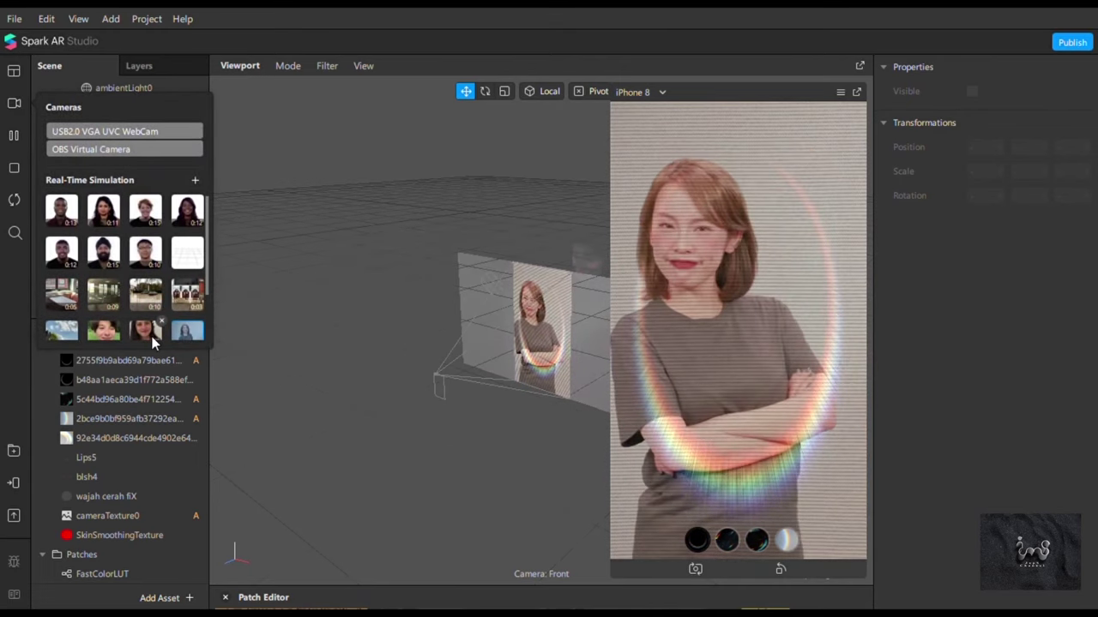
{"action": "left_click", "coordinate": [152, 328]}
{"action": "scroll", "coordinate": [60, 313], "scroll_direction": "down", "scroll_amount": 1}
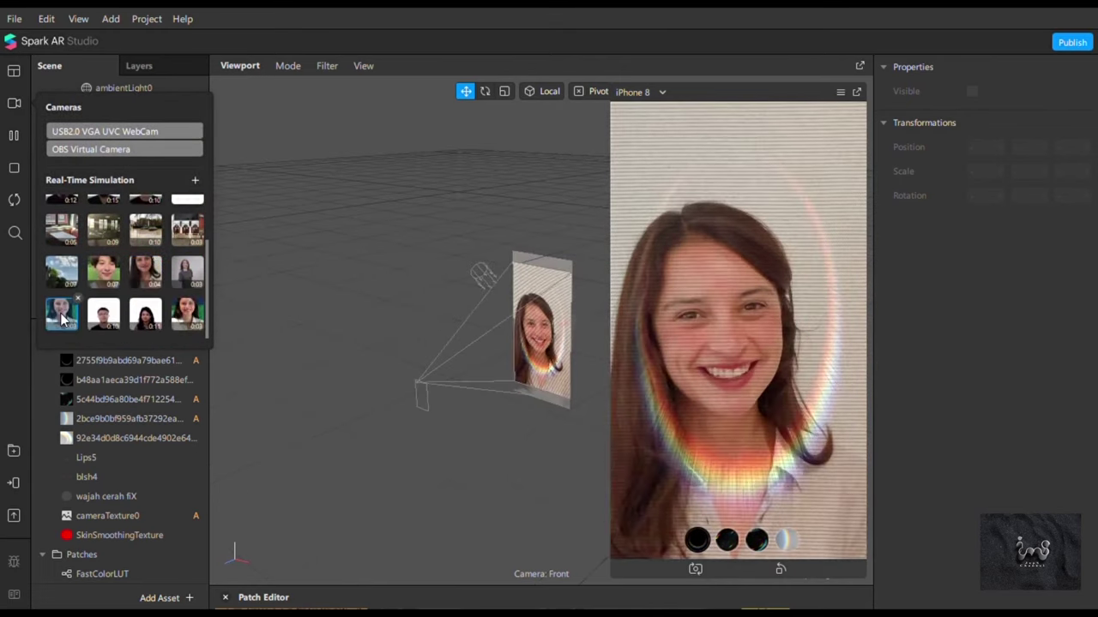
{"action": "left_click", "coordinate": [62, 314]}
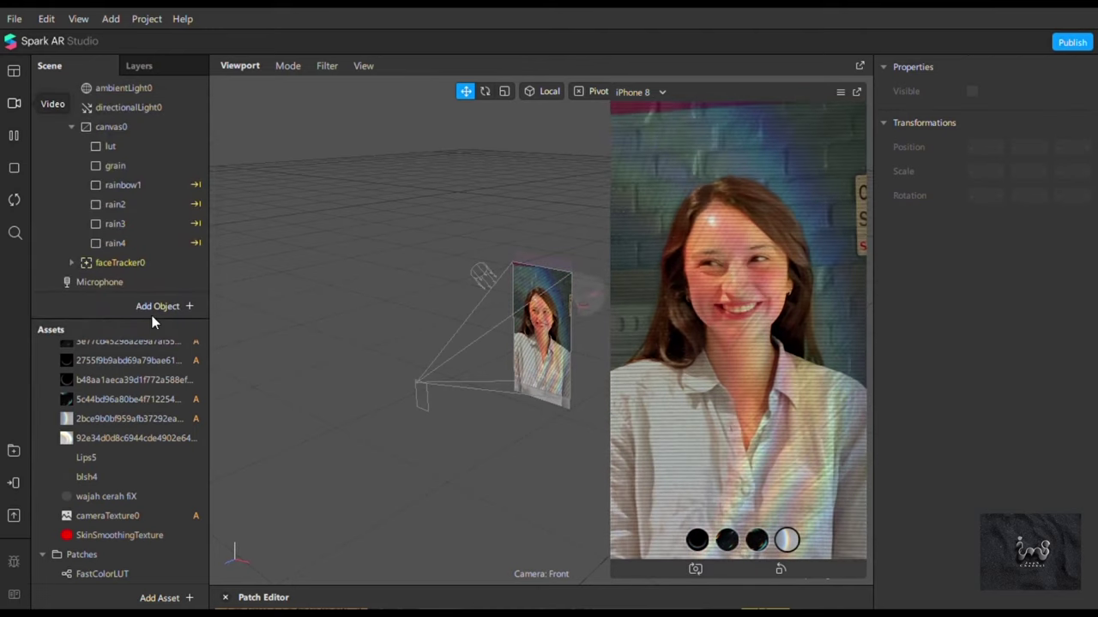
{"action": "left_click", "coordinate": [13, 103]}
{"action": "left_click", "coordinate": [187, 313]}
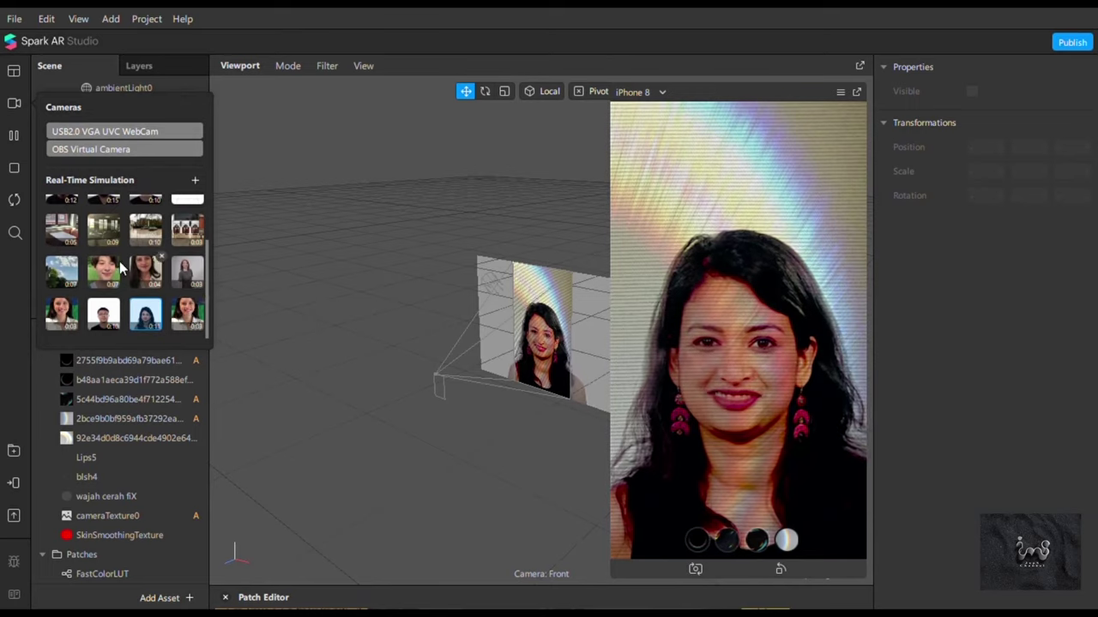
{"action": "mouse_move", "coordinate": [61, 271]}
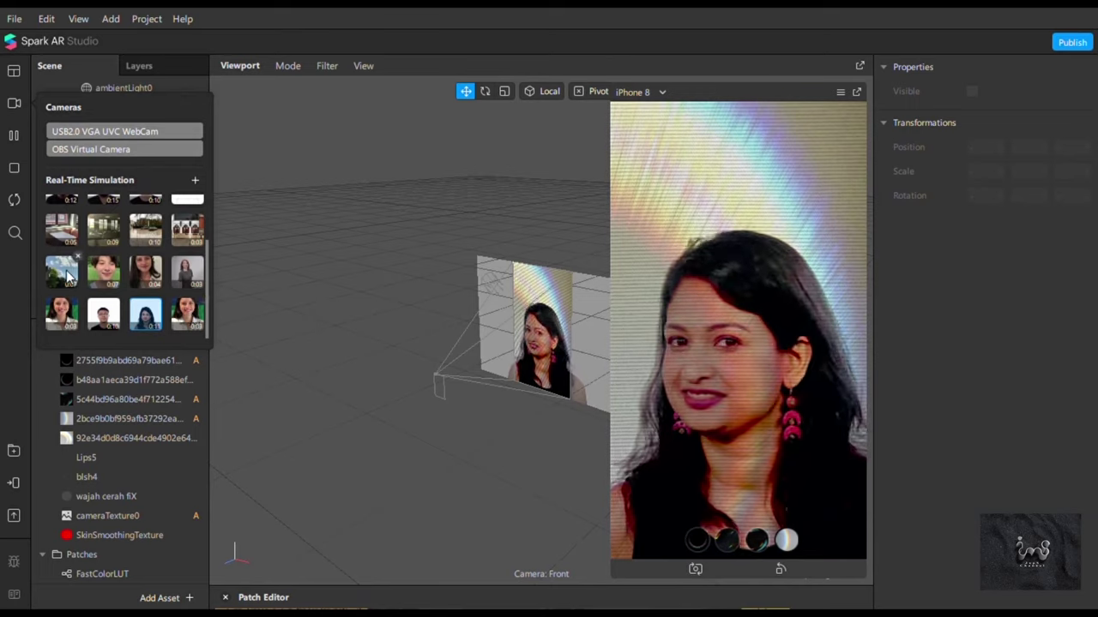
- Preview the overlays on the landscape, room interior and outdoor plaza clips, ending on the light-leak overlay
{"action": "left_click", "coordinate": [67, 273]}
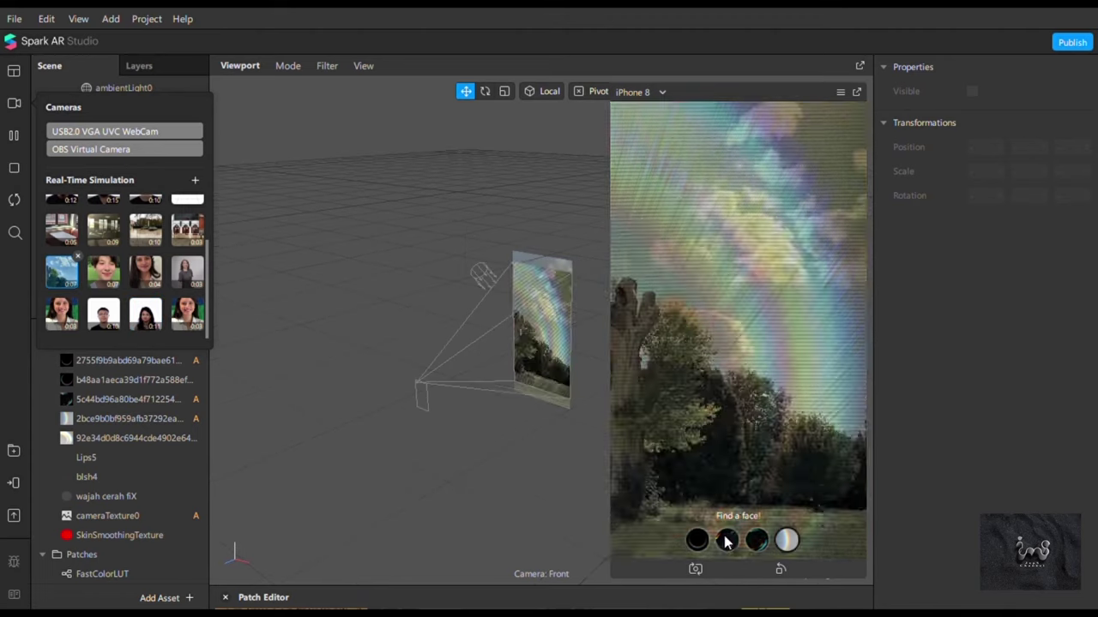
{"action": "left_click", "coordinate": [14, 103]}
{"action": "left_click", "coordinate": [148, 230]}
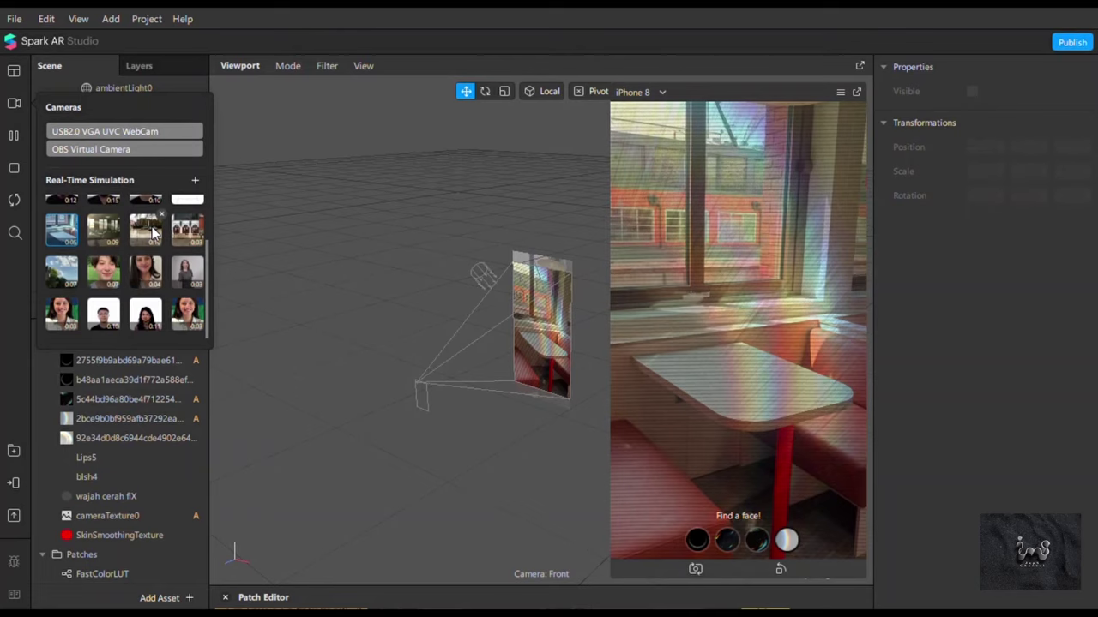
{"action": "left_click", "coordinate": [152, 233]}
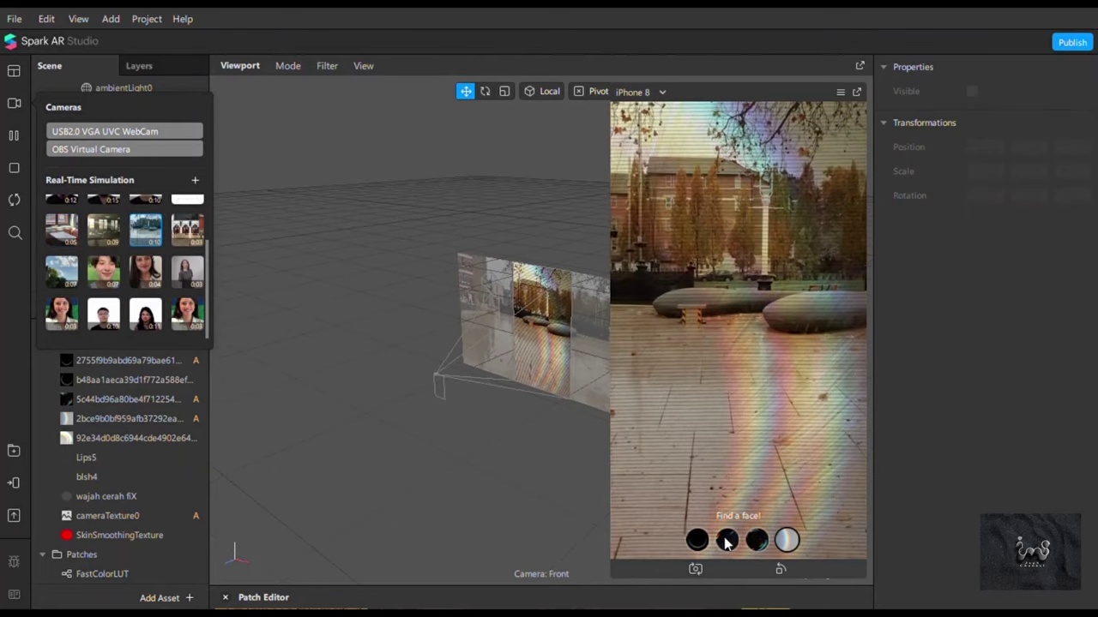
{"action": "left_click", "coordinate": [726, 542]}
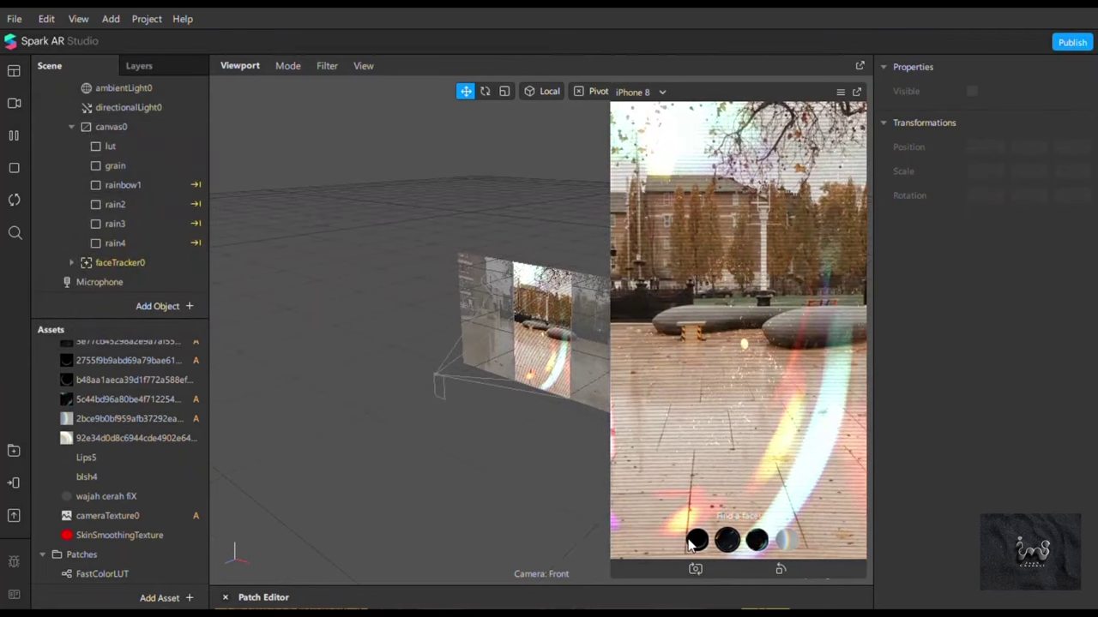